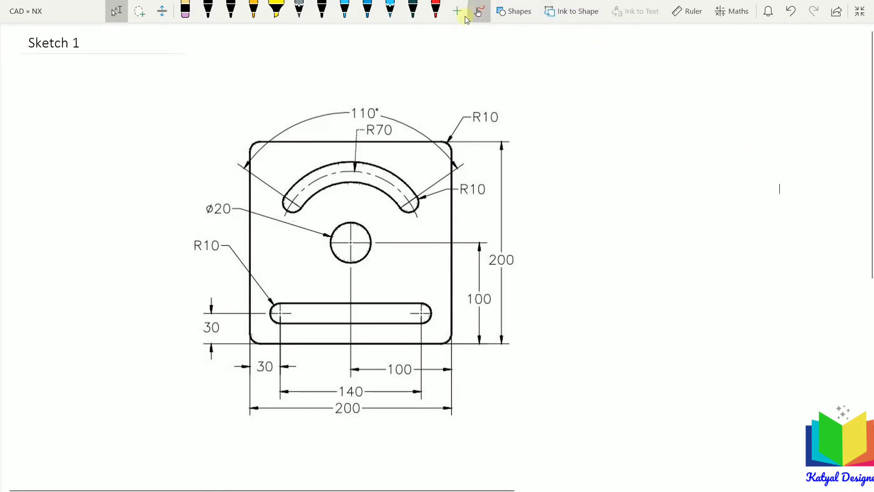
# Step: With the red pen, tag the slot and underline the bottom and right-hand 200 dimensions
pyautogui.click(478, 14)
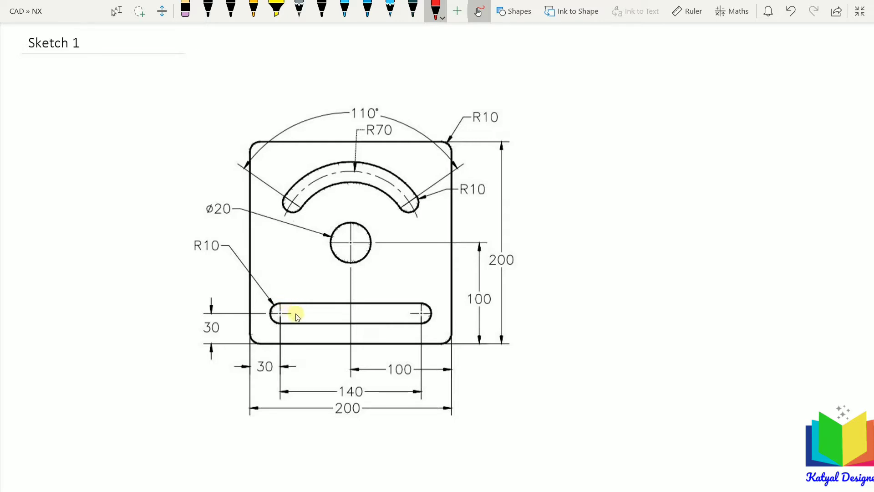
pyautogui.moveTo(308, 306); pyautogui.dragTo(309, 312)
pyautogui.moveTo(334, 416); pyautogui.dragTo(356, 413)
pyautogui.moveTo(513, 260); pyautogui.dragTo(514, 258)
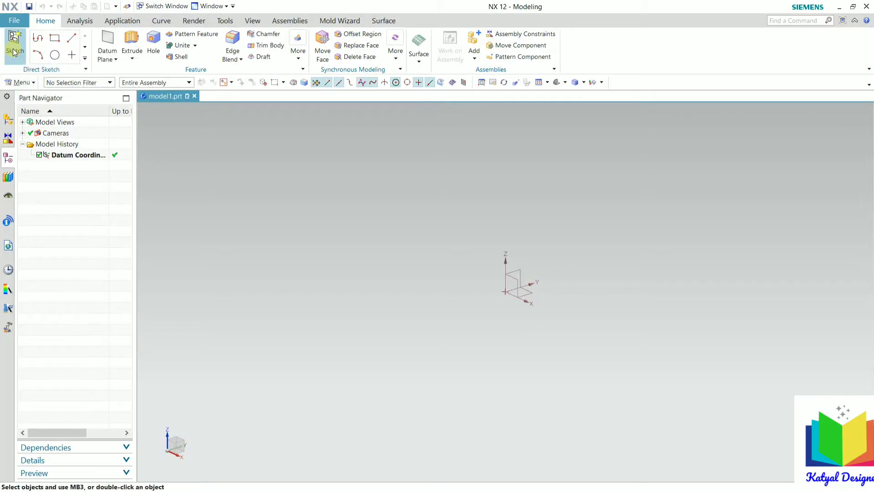
# Step: Create a sketch on the default plane and draw a From Center rectangle at the origin
pyautogui.click(13, 50)
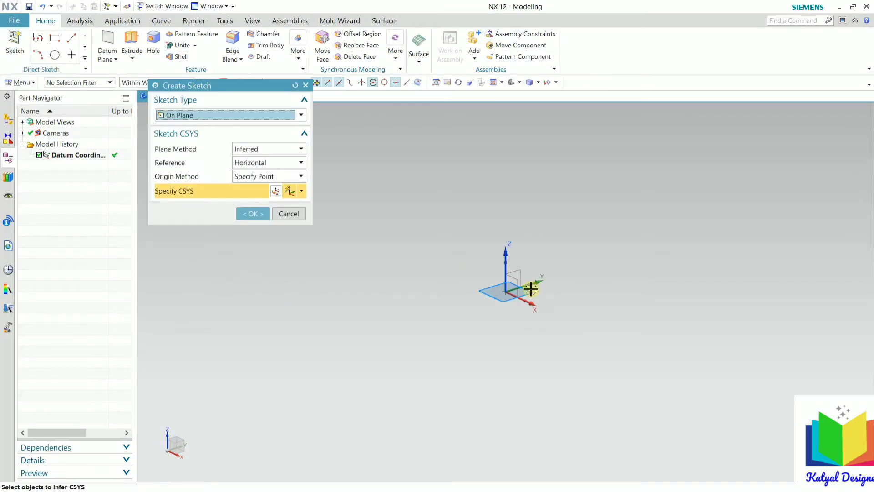
pyautogui.click(250, 215)
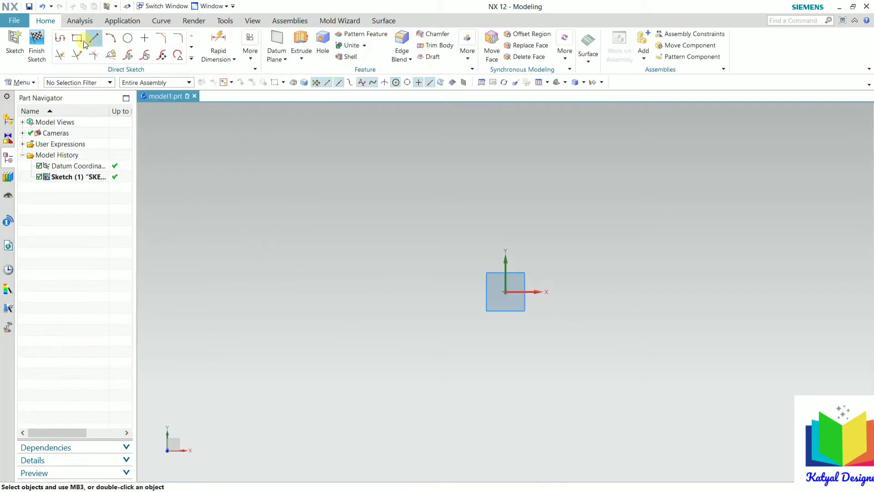
pyautogui.click(77, 39)
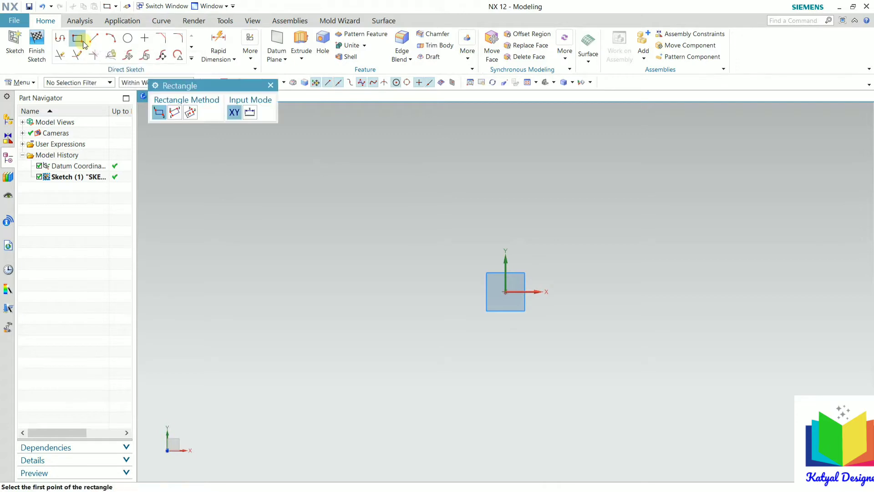
pyautogui.click(190, 112)
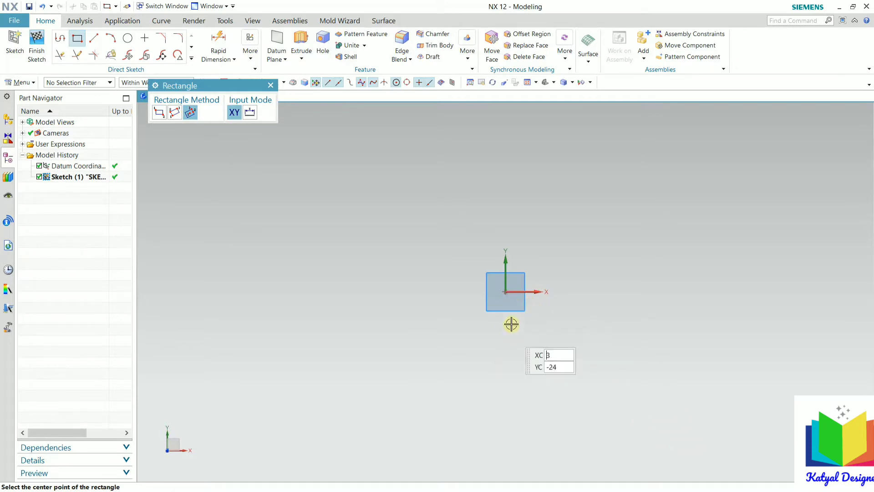
pyautogui.click(506, 291)
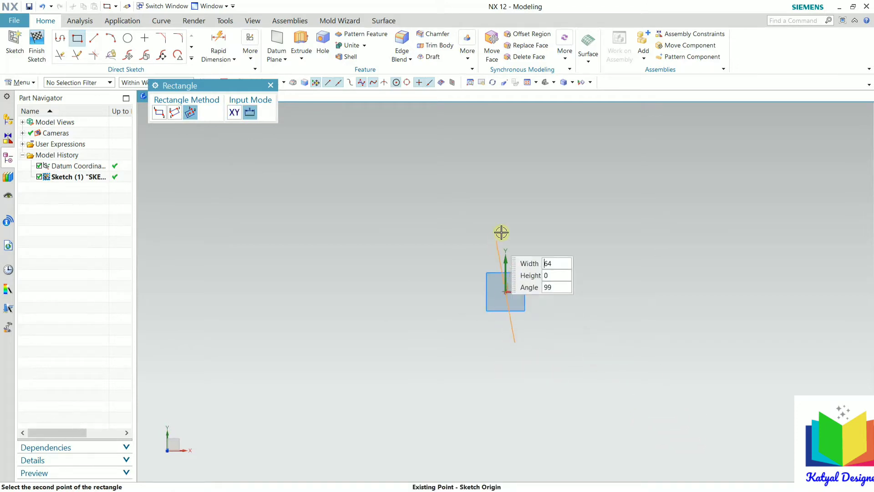
pyautogui.click(509, 187)
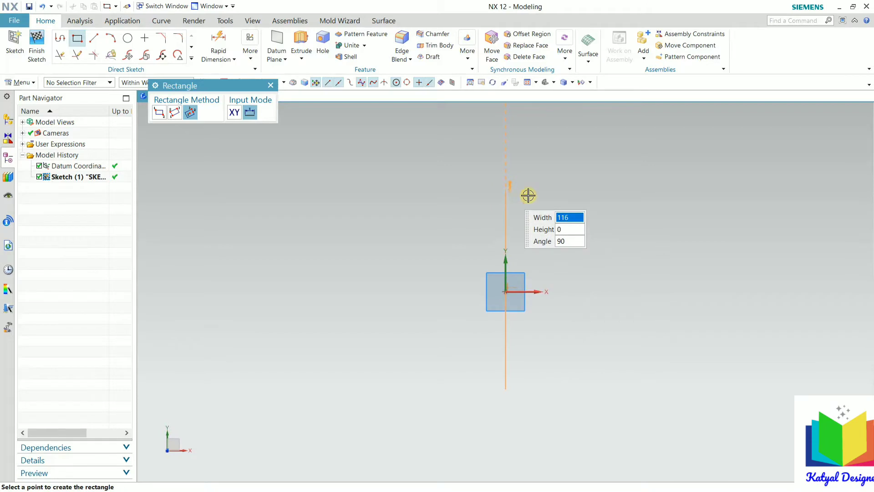
pyautogui.click(655, 169)
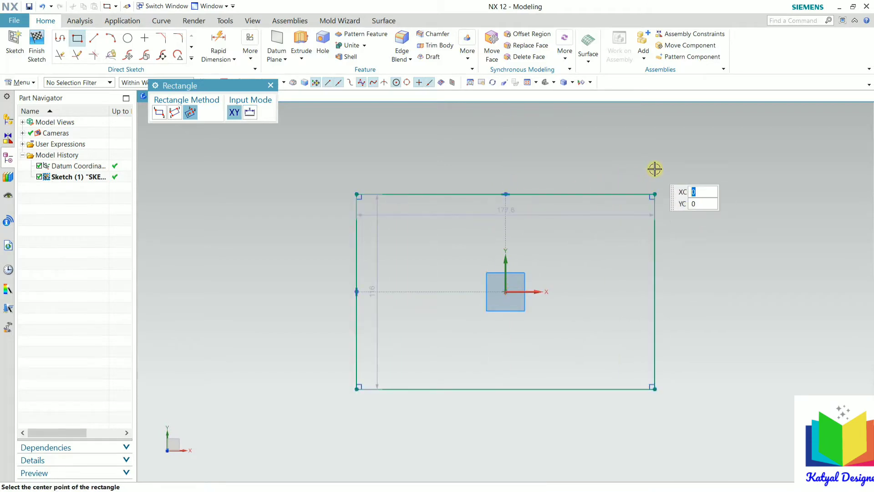
pyautogui.press('Escape')
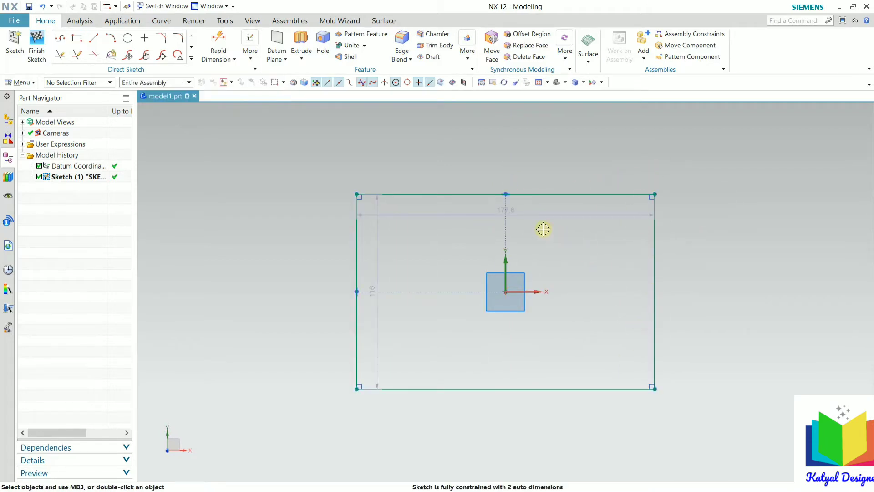
# Step: Change the rectangle's 116 height and 306.26 width to 200 each, then return to OneNote
pyautogui.click(373, 302)
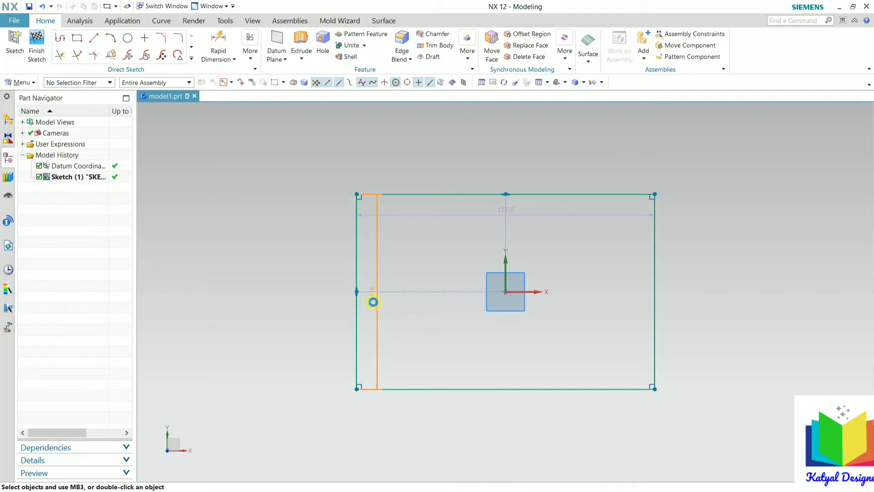
pyautogui.doubleClick(372, 301)
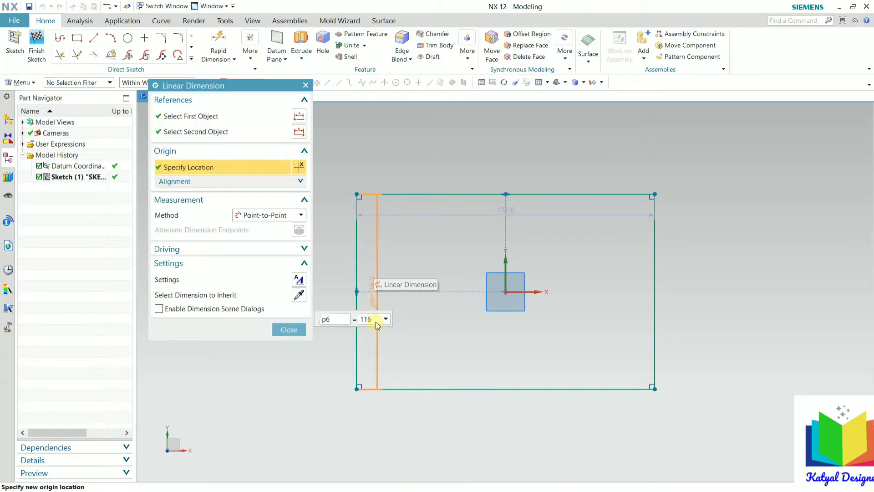
pyautogui.write('200')
pyautogui.press('Return')
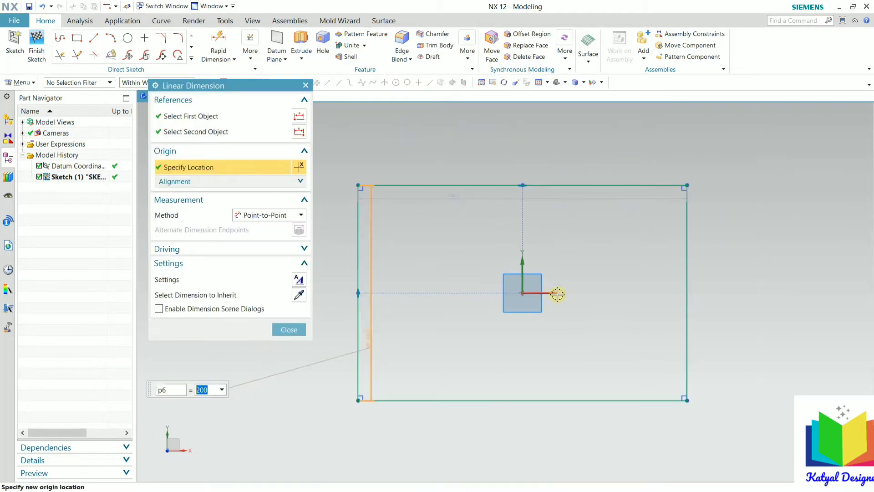
pyautogui.scroll(3, 468, 185)
pyautogui.middleClick(423, 181)
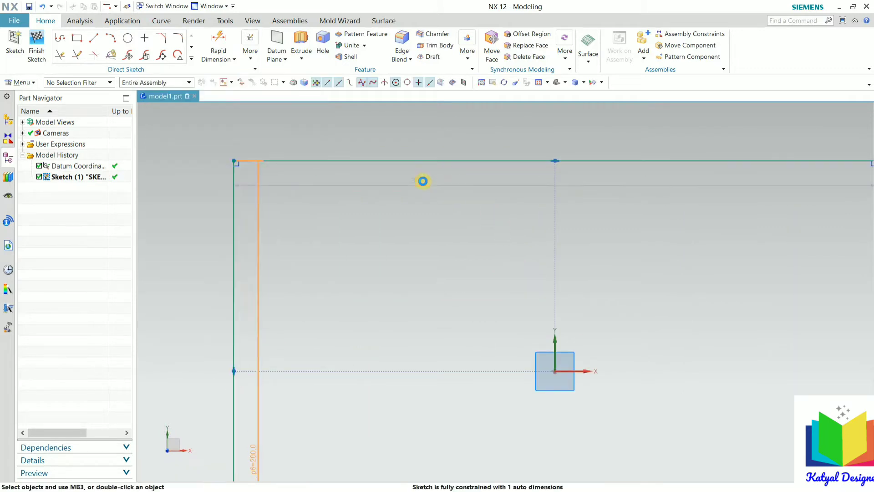
pyautogui.doubleClick(423, 181)
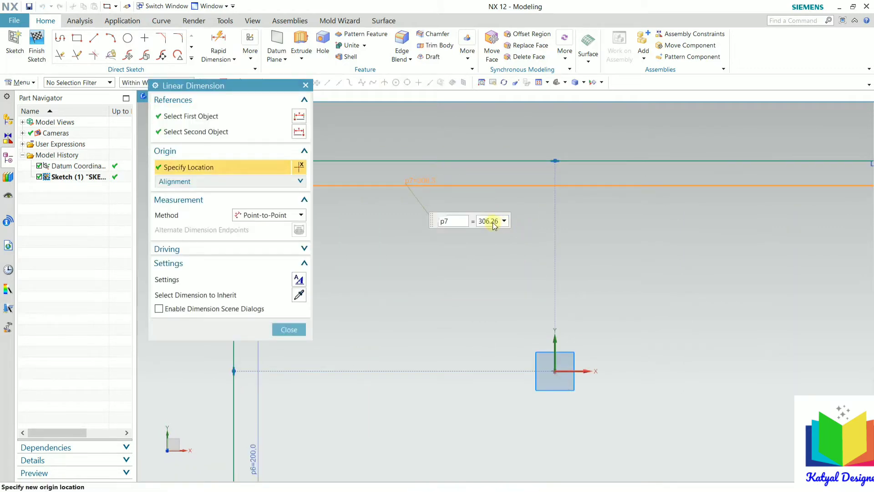
pyautogui.press('BackSpace')
pyautogui.press('BackSpace')
pyautogui.press('BackSpace')
pyautogui.press('BackSpace')
pyautogui.press('BackSpace')
pyautogui.press('BackSpace')
pyautogui.write('200')
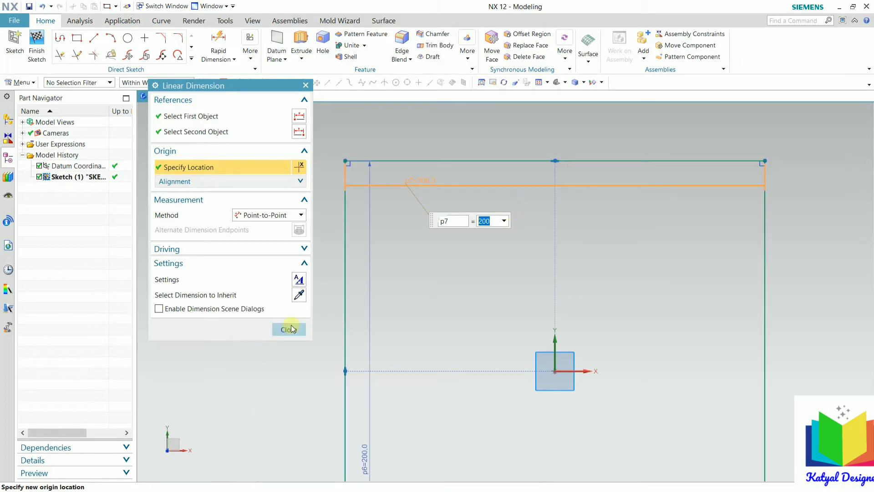
pyautogui.click(288, 330)
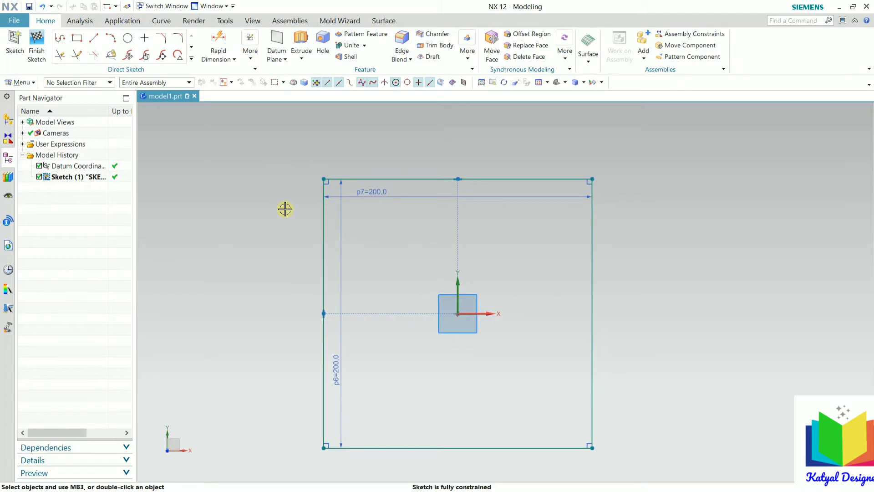
pyautogui.hotkey('alt', 'Tab')
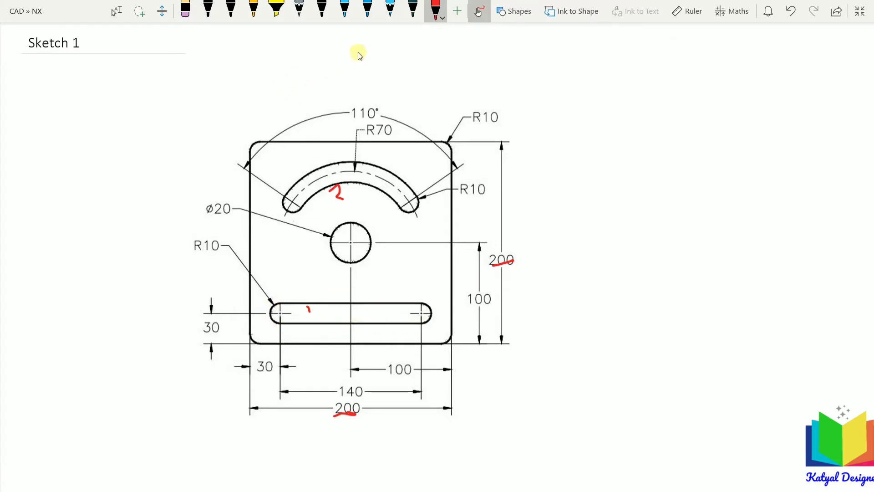
# Step: In blue ink, circle the 140 length, underline R10 and both 30 offsets, and mark the slot
pyautogui.click(345, 13)
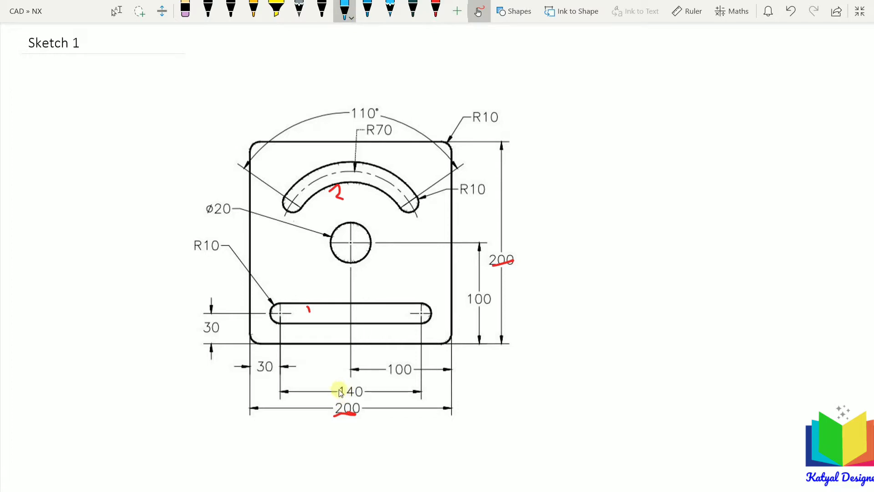
pyautogui.moveTo(348, 403)
pyautogui.mouseDown()
pyautogui.moveTo(385, 400)
pyautogui.moveTo(366, 379)
pyautogui.mouseUp()
pyautogui.moveTo(201, 255)
pyautogui.mouseDown()
pyautogui.moveTo(221, 254)
pyautogui.moveTo(201, 255)
pyautogui.mouseUp()
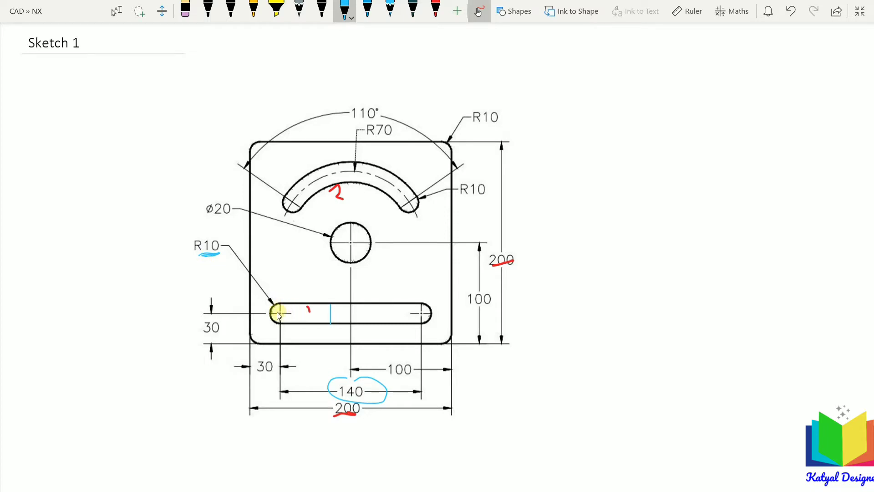
pyautogui.moveTo(331, 302); pyautogui.dragTo(331, 319)
pyautogui.moveTo(275, 369); pyautogui.dragTo(244, 378)
pyautogui.moveTo(208, 339)
pyautogui.mouseDown()
pyautogui.moveTo(218, 329)
pyautogui.moveTo(219, 343)
pyautogui.mouseUp()
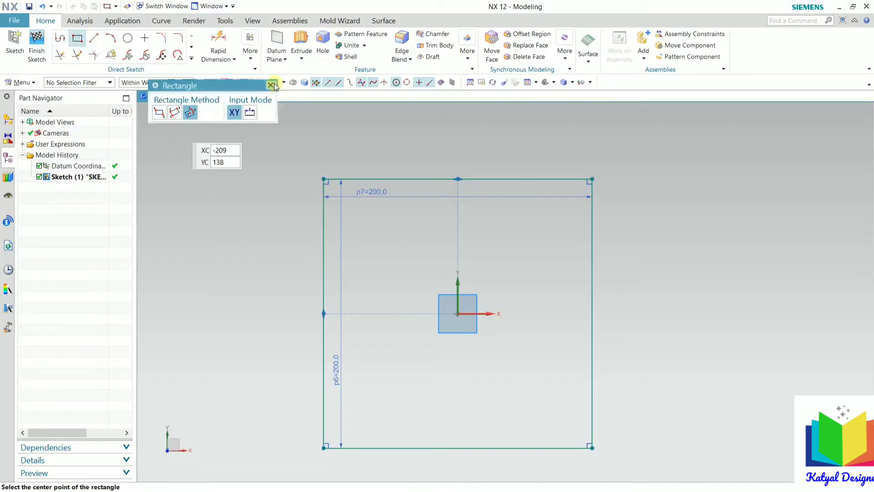
pyautogui.click(274, 83)
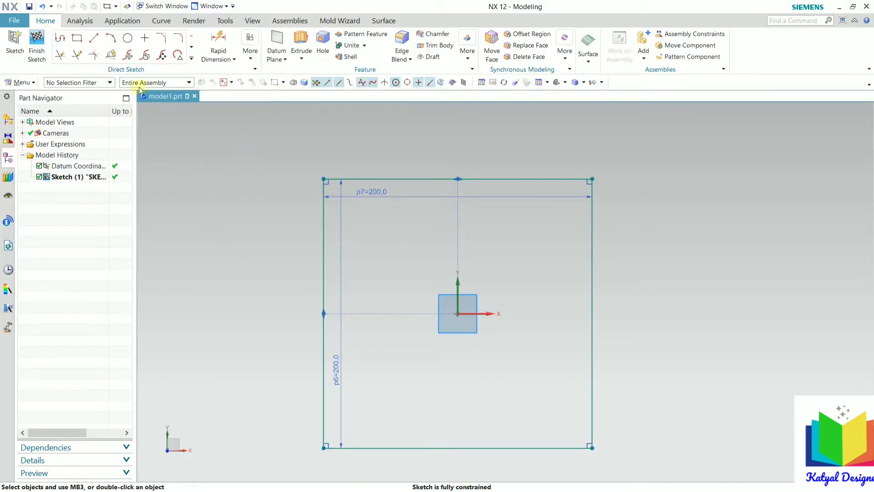
# Step: Draw a thin two-corner slot rectangle near the bottom inside the square
pyautogui.click(79, 37)
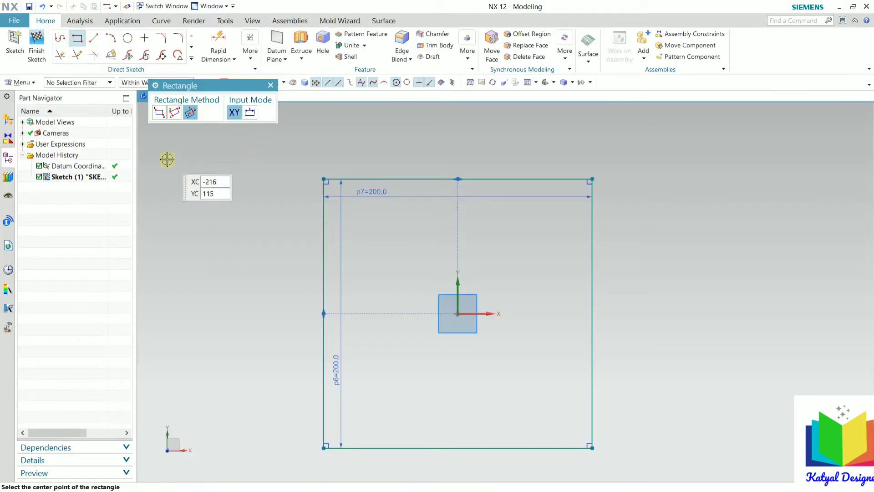
pyautogui.click(160, 114)
pyautogui.scroll(-2, 314, 214)
pyautogui.scroll(3, 381, 316)
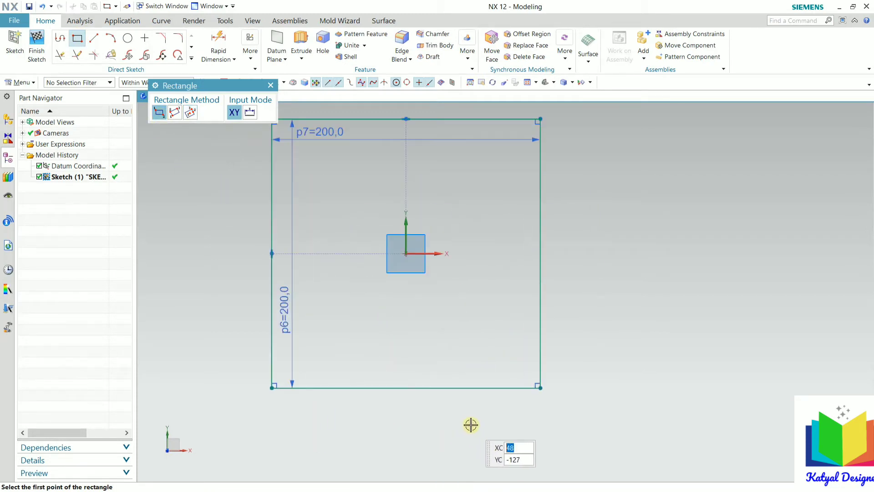
pyautogui.click(273, 348)
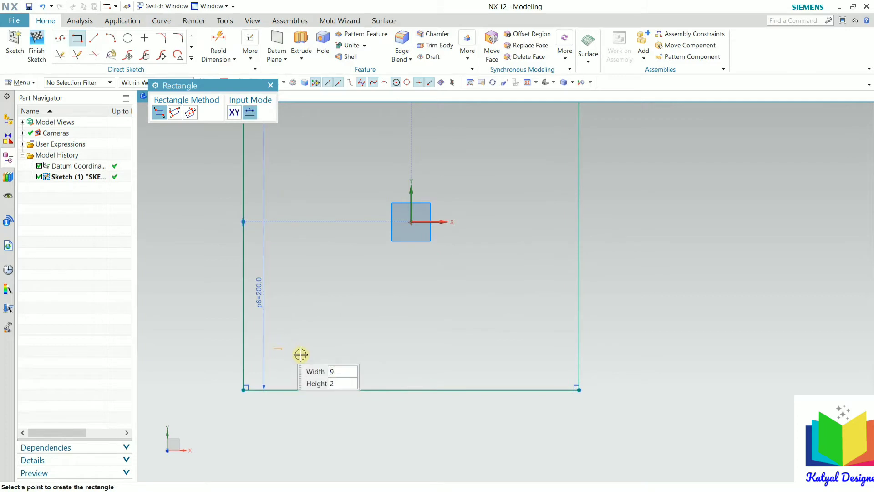
pyautogui.click(538, 364)
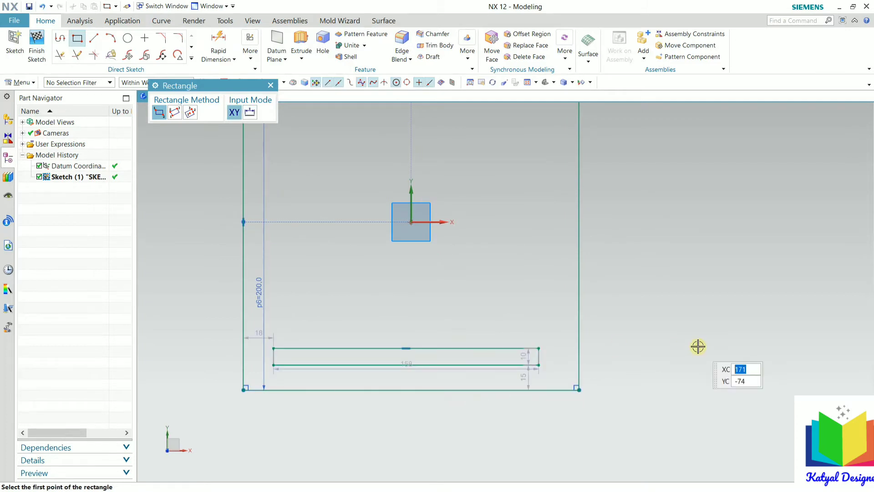
pyautogui.press('Escape')
pyautogui.scroll(-3, 644, 349)
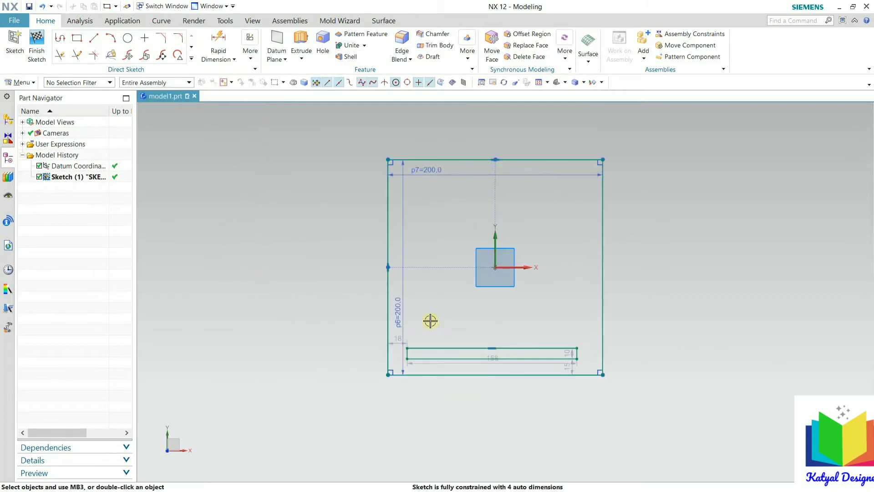
pyautogui.scroll(4, 365, 324)
# Step: Drag the vertical 200 dimension outside the plate's left edge
pyautogui.moveTo(367, 307); pyautogui.dragTo(259, 320)
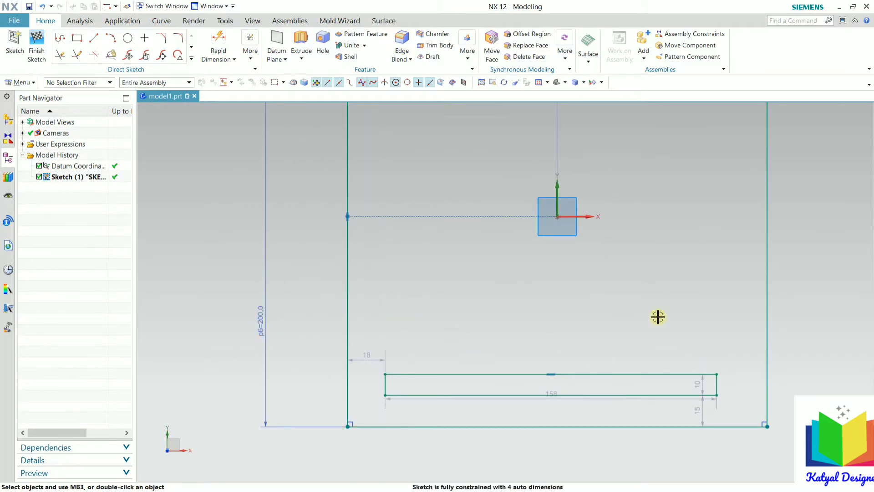
pyautogui.scroll(-3, 289, 267)
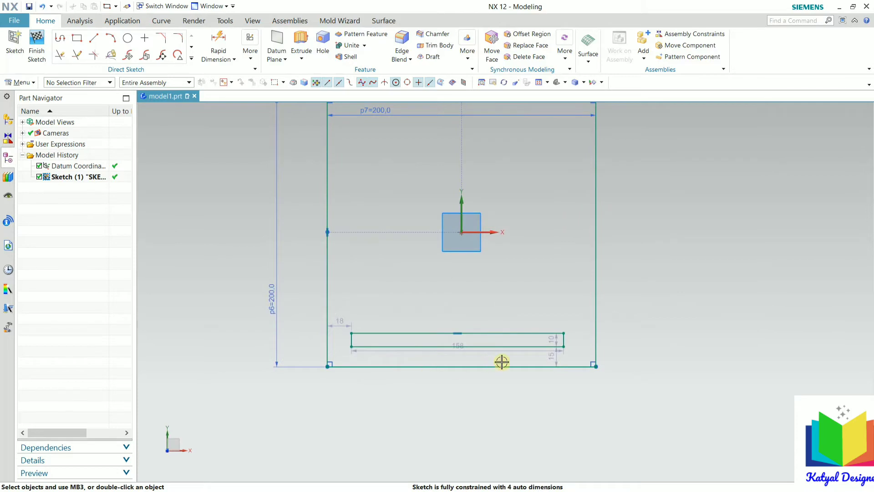
pyautogui.scroll(3, 495, 356)
pyautogui.scroll(3, 495, 355)
pyautogui.scroll(-2, 400, 351)
pyautogui.scroll(1, 279, 316)
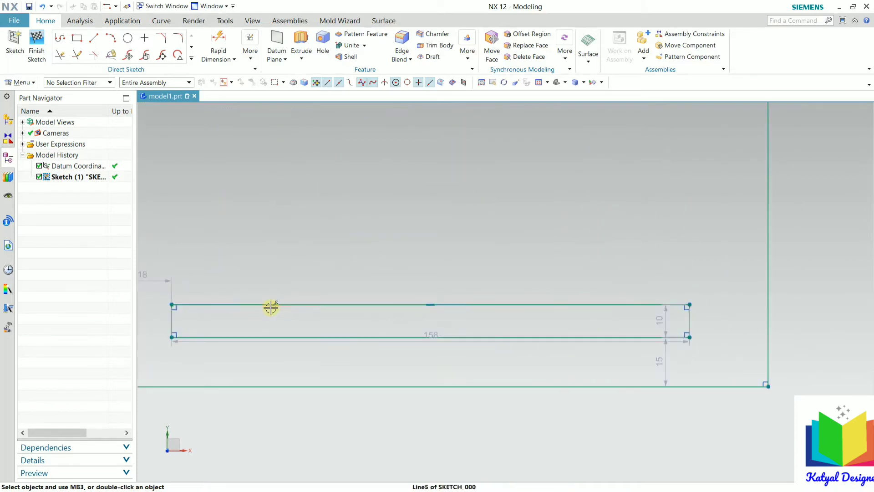
# Step: Dimension the slot rectangle's bottom edge to 140
pyautogui.click(436, 333)
pyautogui.click(433, 332)
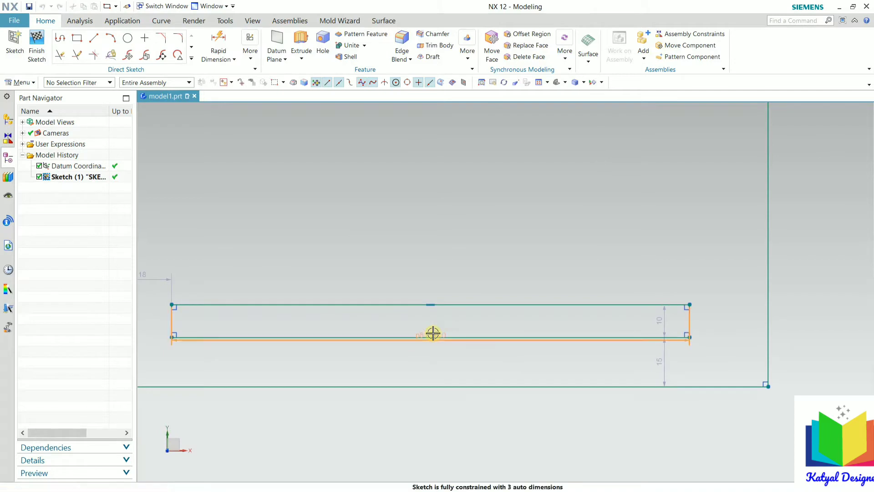
pyautogui.click(353, 302)
pyautogui.write('140')
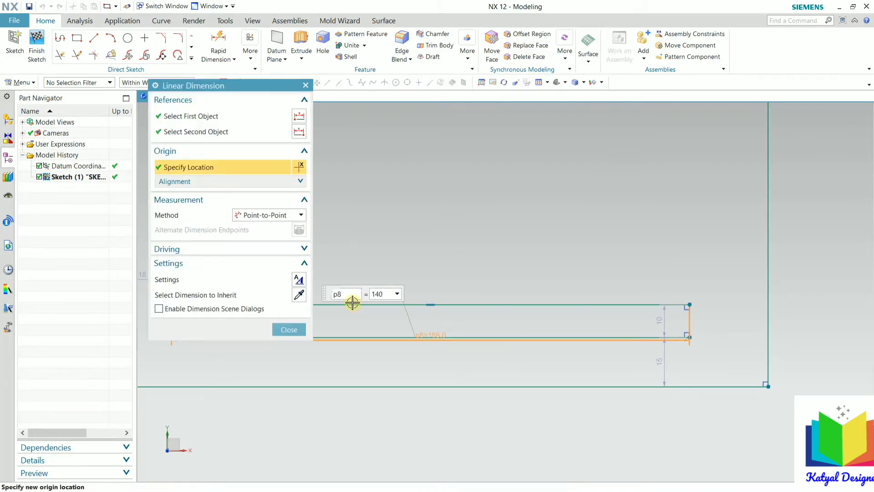
pyautogui.click(288, 329)
# Step: Change the slot's 10 height dimension to 20
pyautogui.scroll(2, 610, 321)
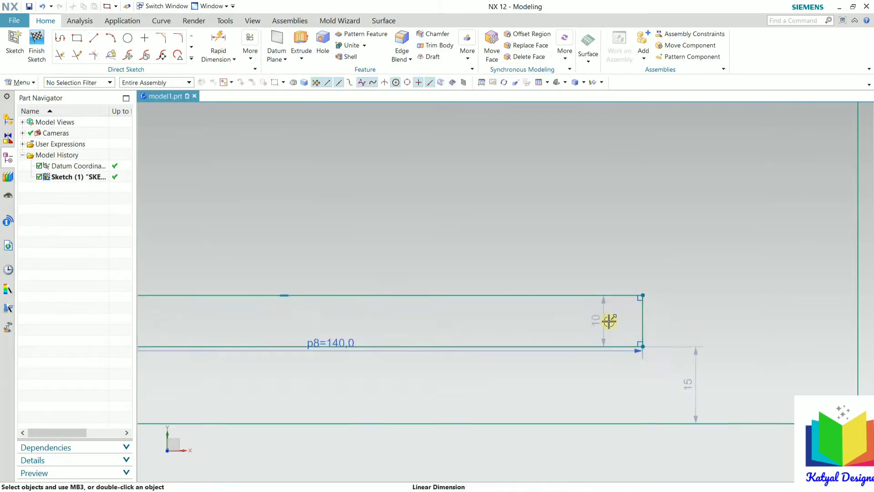
pyautogui.scroll(3, 609, 321)
pyautogui.doubleClick(584, 312)
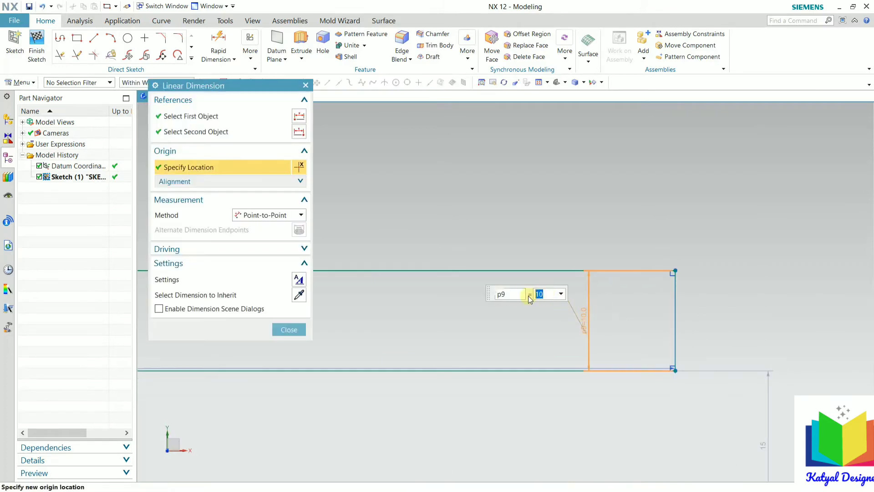
pyautogui.press('Return')
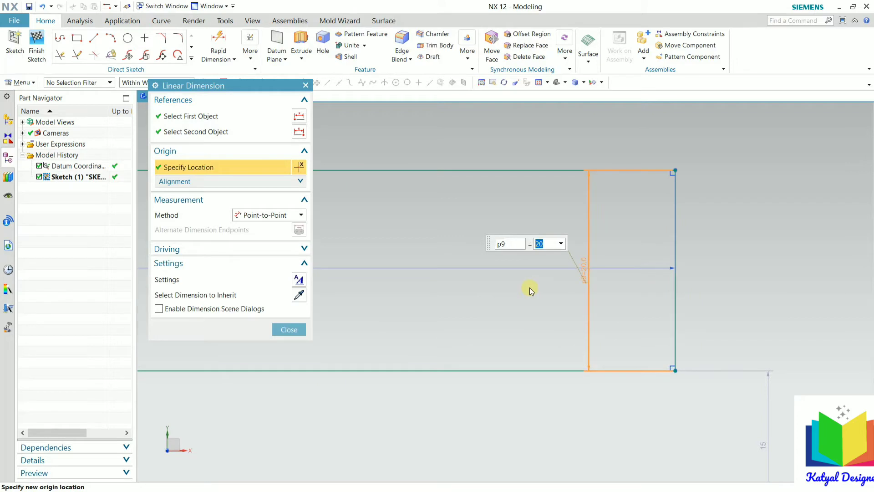
pyautogui.click(288, 329)
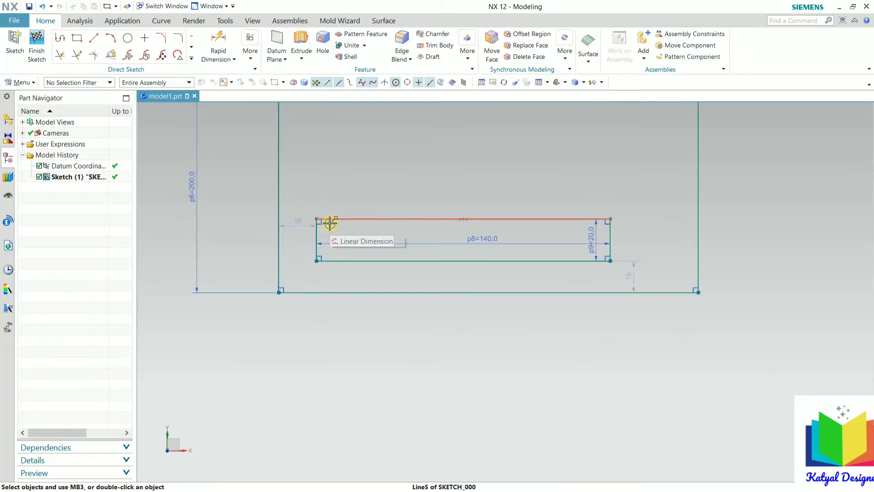
pyautogui.scroll(3, 327, 220)
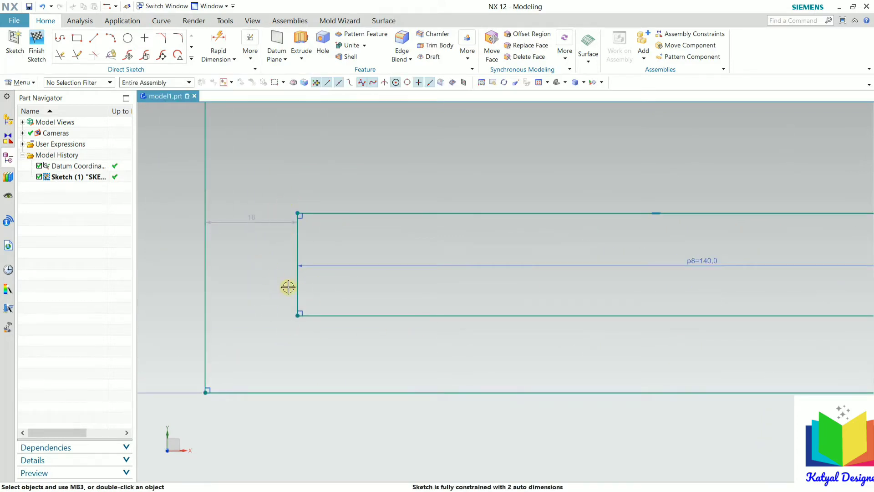
pyautogui.scroll(-3, 275, 203)
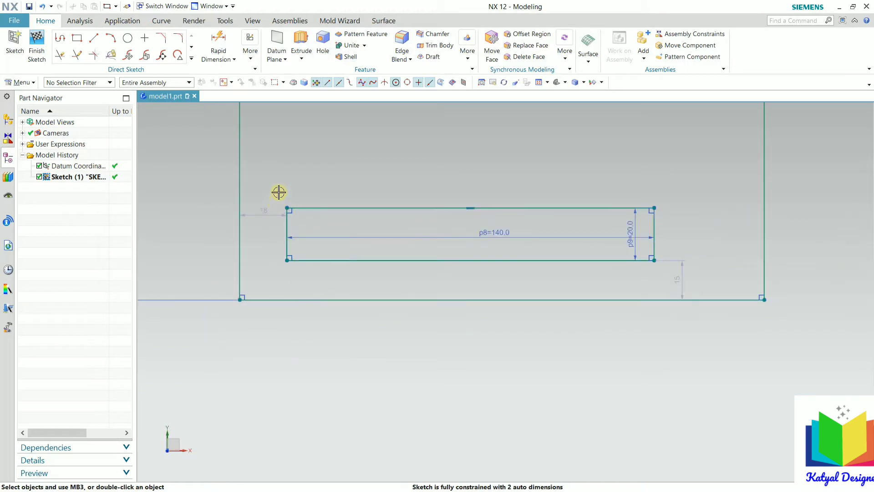
# Step: Draw a circle centred at the slot's left edge midpoint, passing through the edge's top end
pyautogui.click(128, 39)
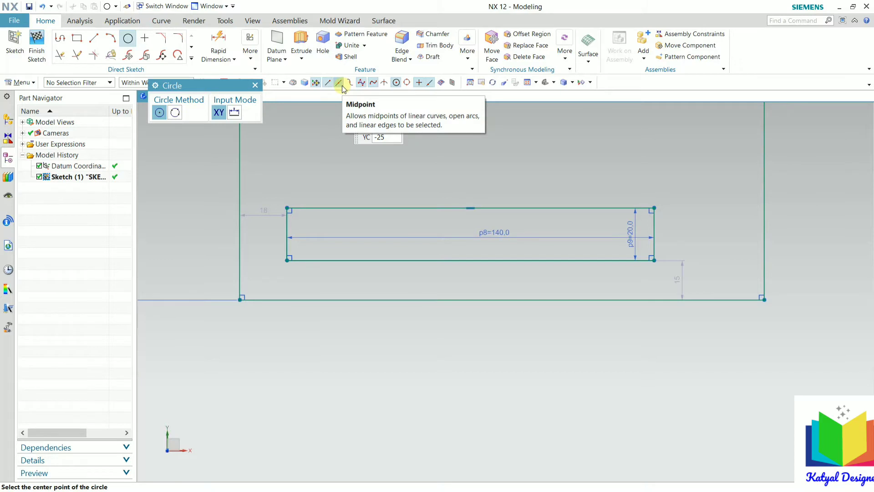
pyautogui.scroll(3, 265, 224)
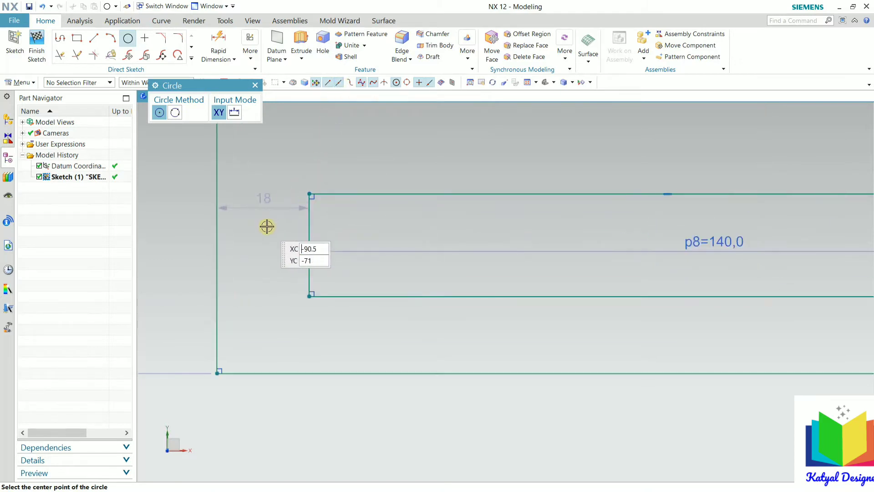
pyautogui.scroll(2, 328, 205)
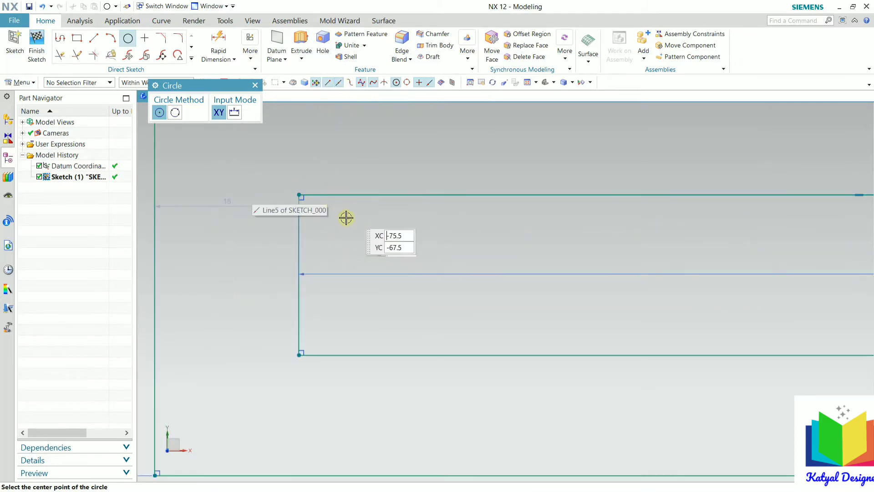
pyautogui.click(299, 271)
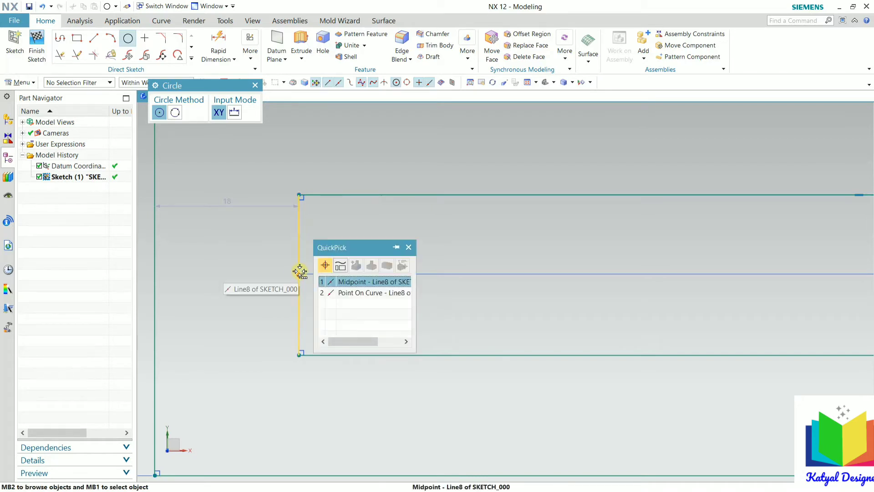
pyautogui.click(358, 283)
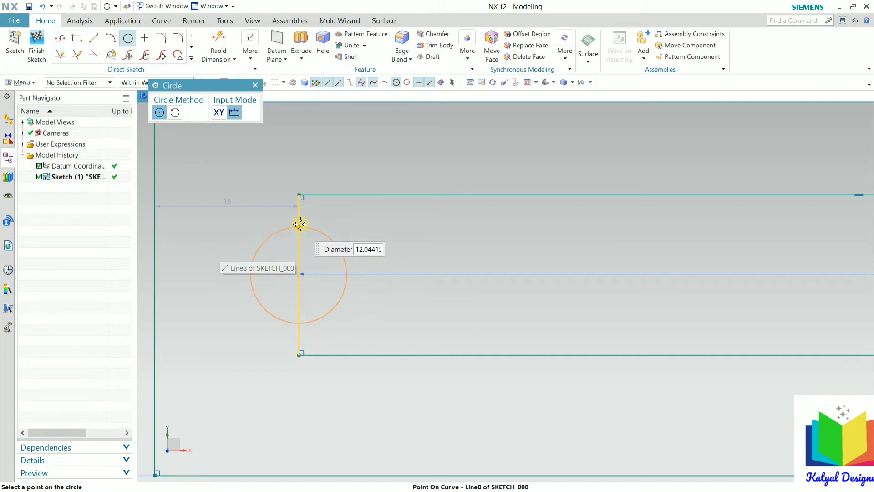
pyautogui.click(298, 196)
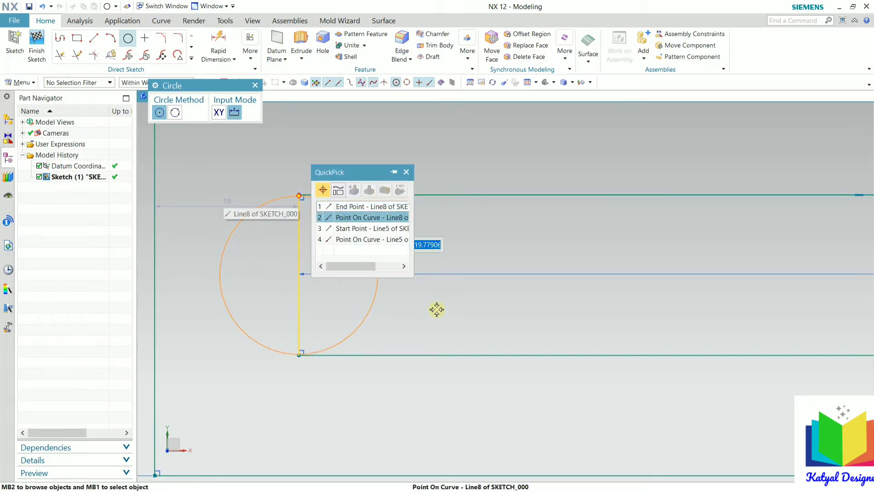
pyautogui.click(353, 206)
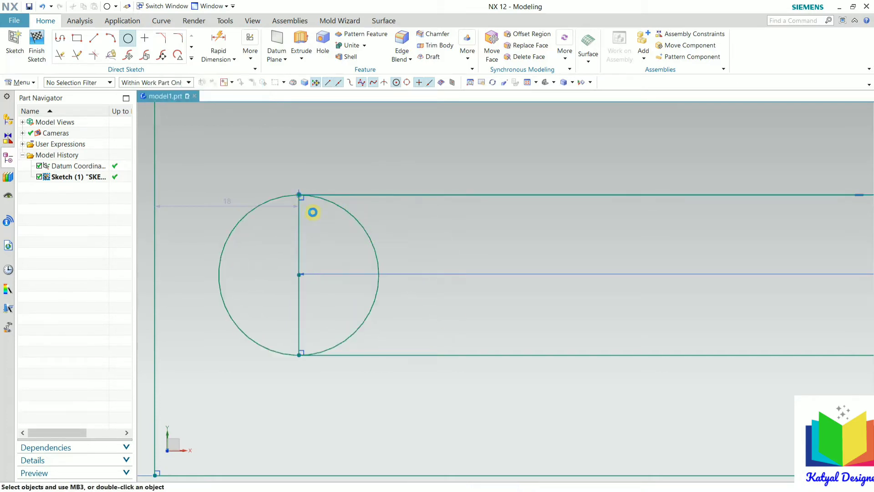
# Step: Draw a matching circle centred at the right edge midpoint, through the top-right corner
pyautogui.scroll(-5, 174, 203)
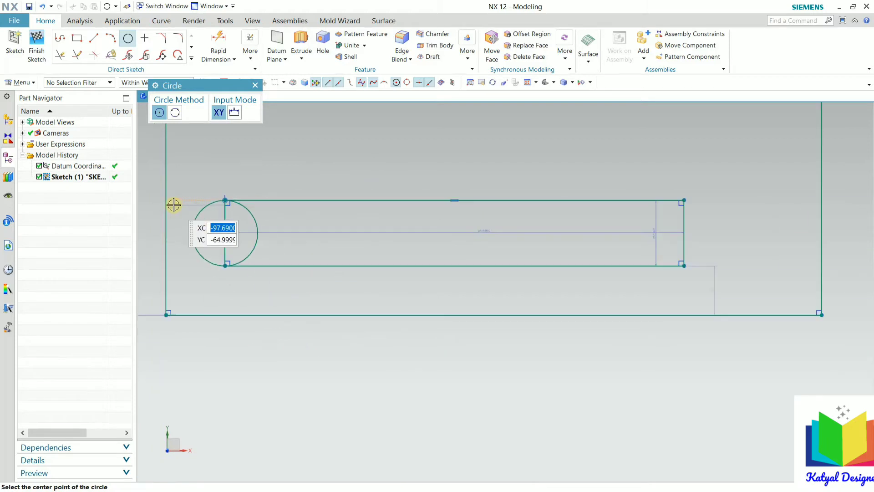
pyautogui.scroll(3, 435, 210)
pyautogui.scroll(3, 436, 210)
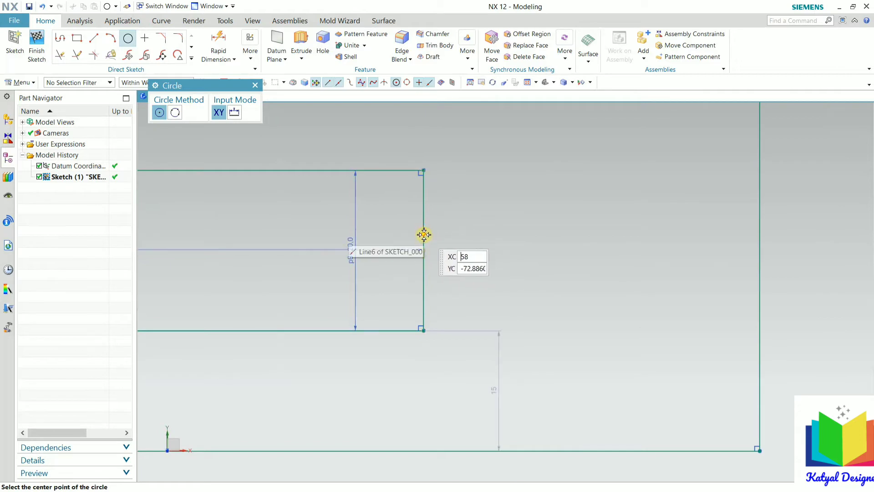
pyautogui.click(425, 251)
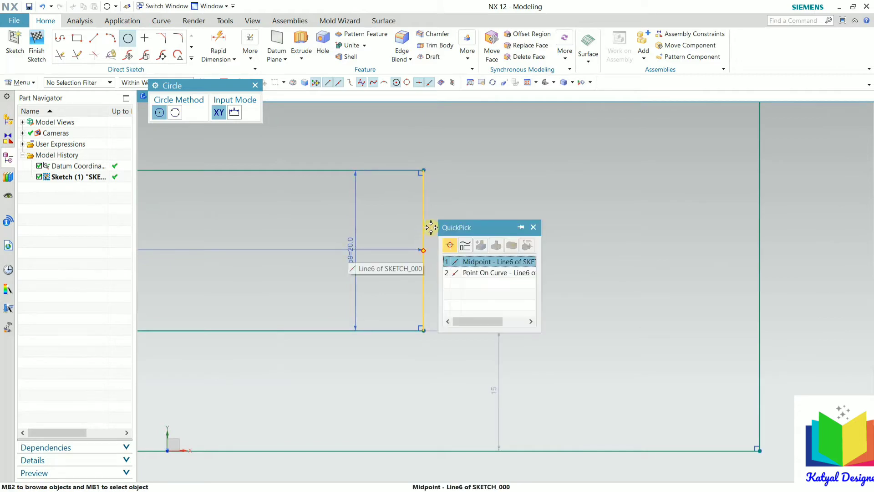
pyautogui.click(478, 262)
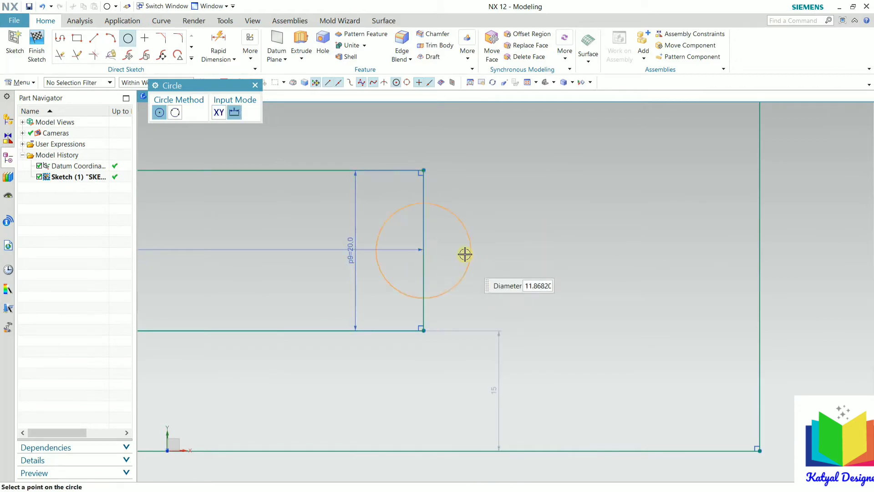
pyautogui.click(423, 170)
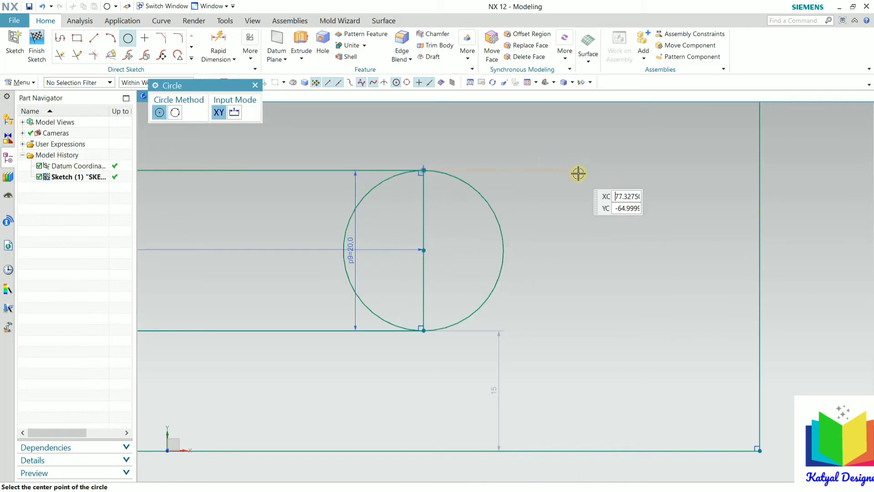
pyautogui.press('Escape')
pyautogui.scroll(-3, 656, 287)
pyautogui.scroll(-3, 656, 287)
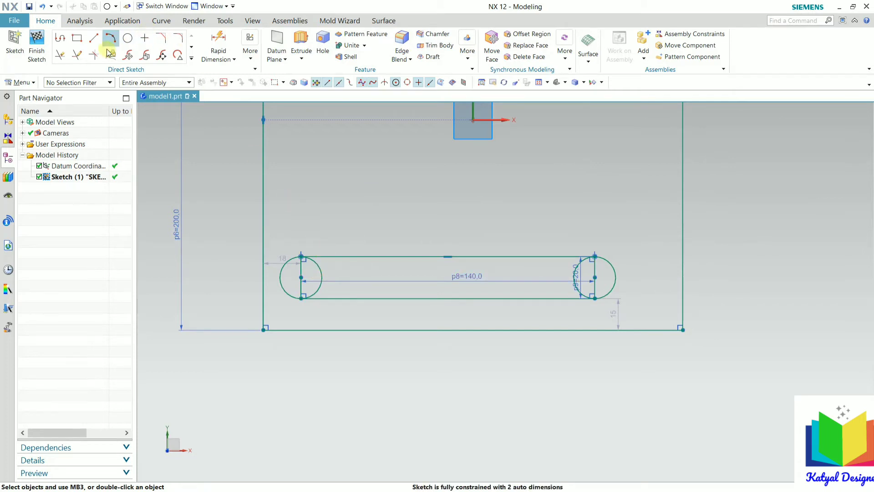
# Step: Quick Trim both circles' inner halves and the slot's vertical end lines to leave R10 ends
pyautogui.click(61, 55)
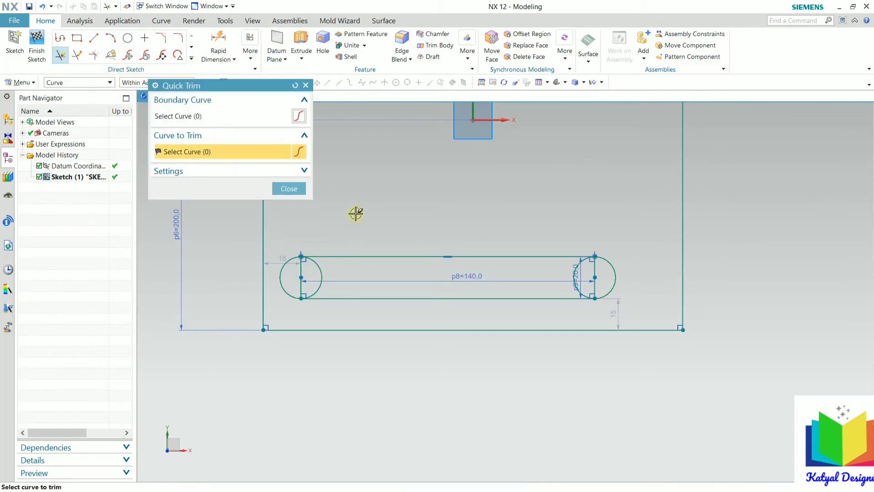
pyautogui.scroll(5, 358, 289)
pyautogui.click(374, 257)
pyautogui.click(291, 292)
pyautogui.scroll(-5, 255, 307)
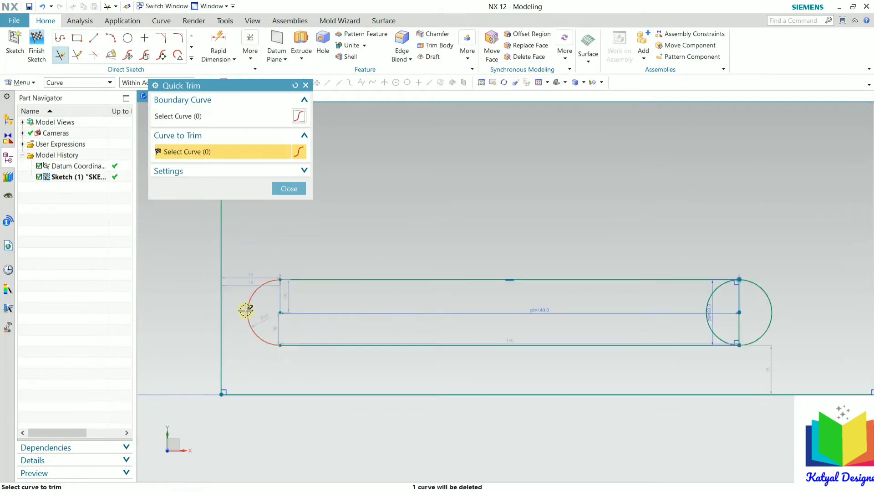
pyautogui.scroll(8, 428, 319)
pyautogui.click(425, 236)
pyautogui.click(516, 330)
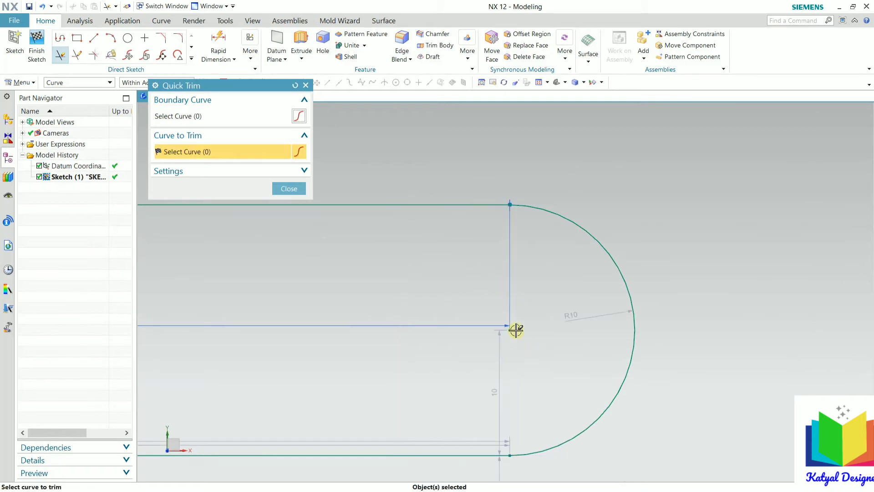
pyautogui.click(289, 189)
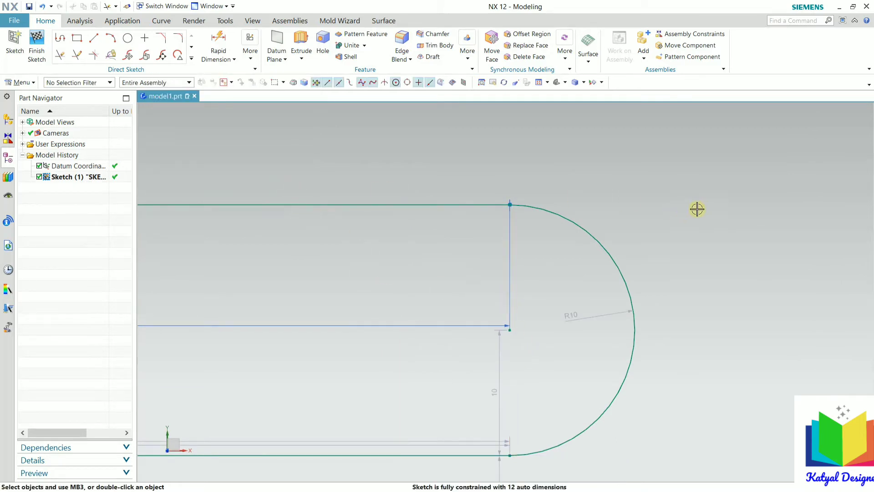
pyautogui.scroll(-8, 592, 276)
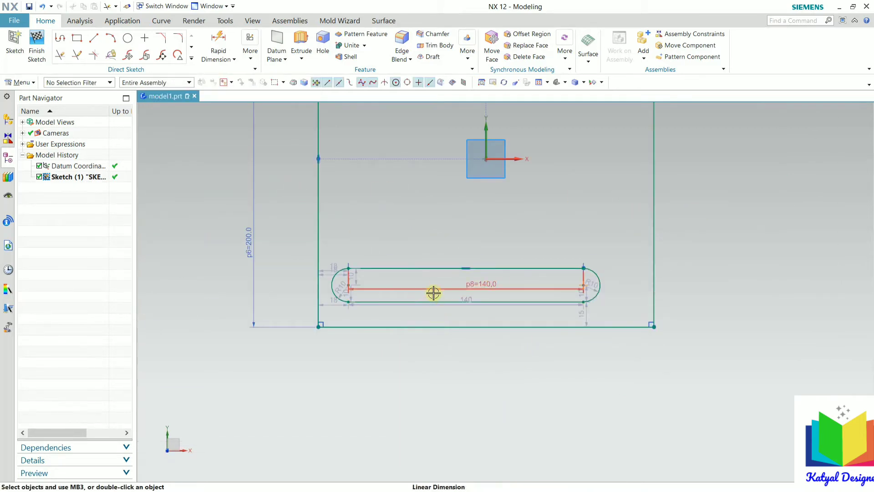
pyautogui.scroll(1, 452, 335)
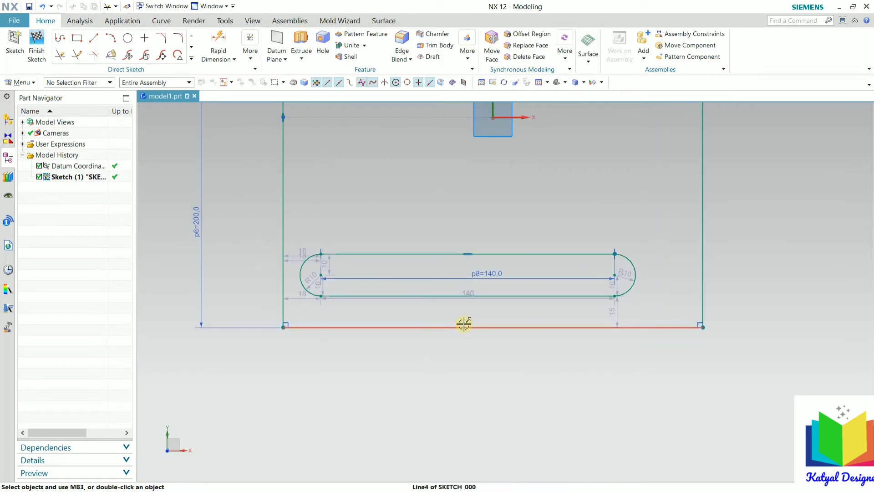
pyautogui.hotkey('alt', 'Tab')
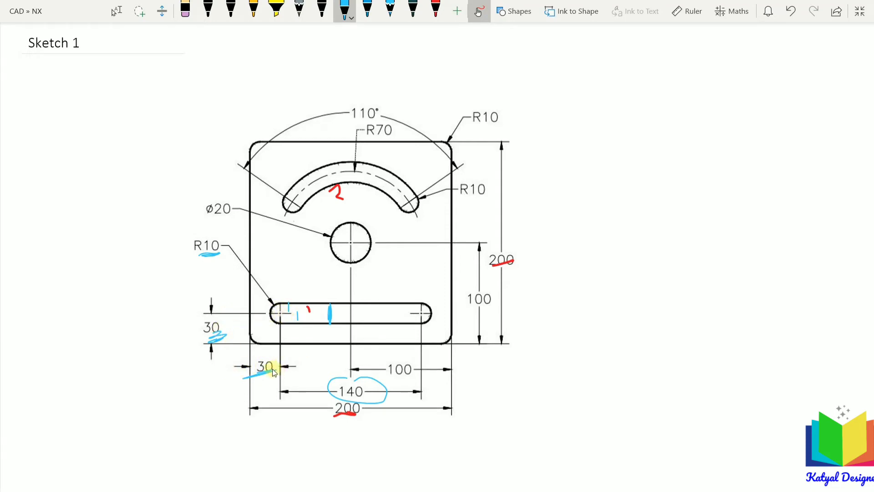
pyautogui.hotkey('alt', 'Tab')
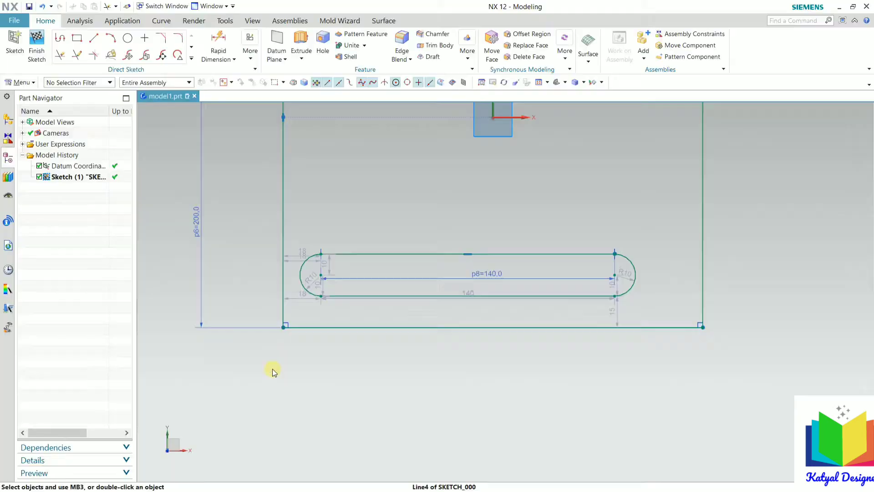
pyautogui.scroll(4, 288, 276)
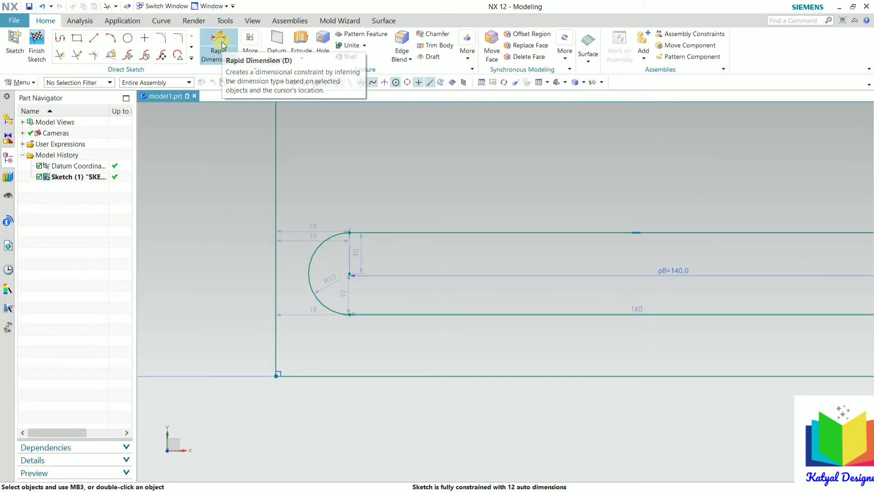
# Step: Dimension the left arc centre 30 from the plate's left edge
pyautogui.click(223, 44)
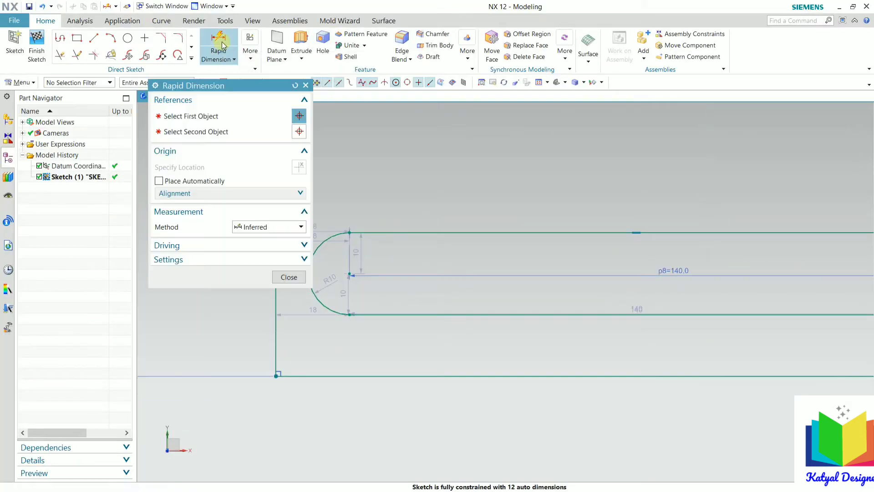
pyautogui.click(278, 339)
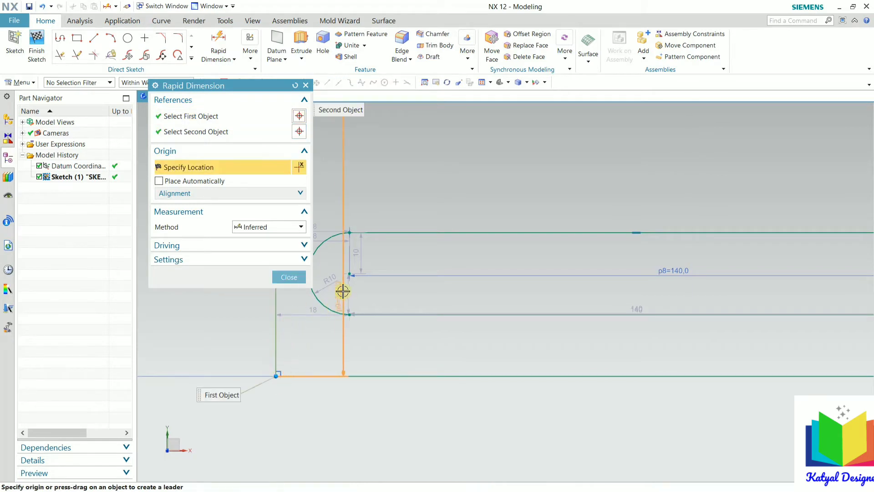
pyautogui.scroll(6, 348, 273)
pyautogui.scroll(-2, 364, 289)
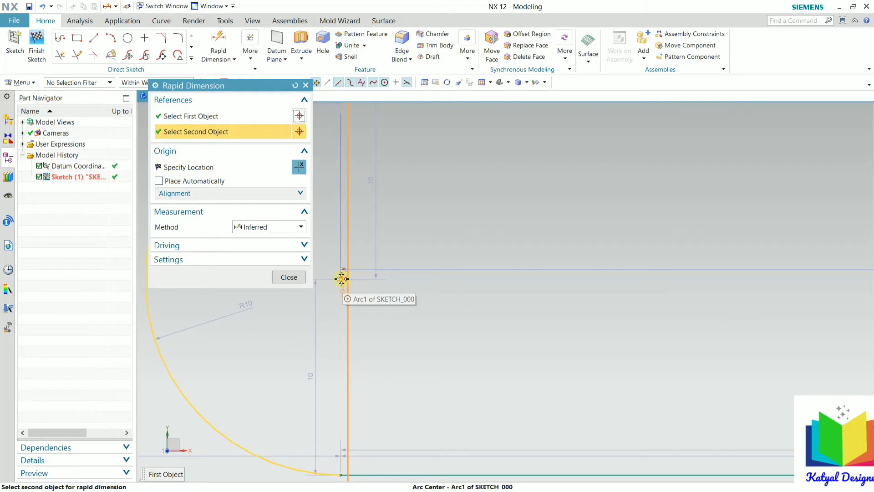
pyautogui.click(341, 279)
pyautogui.scroll(-4, 473, 252)
pyautogui.scroll(-2, 399, 280)
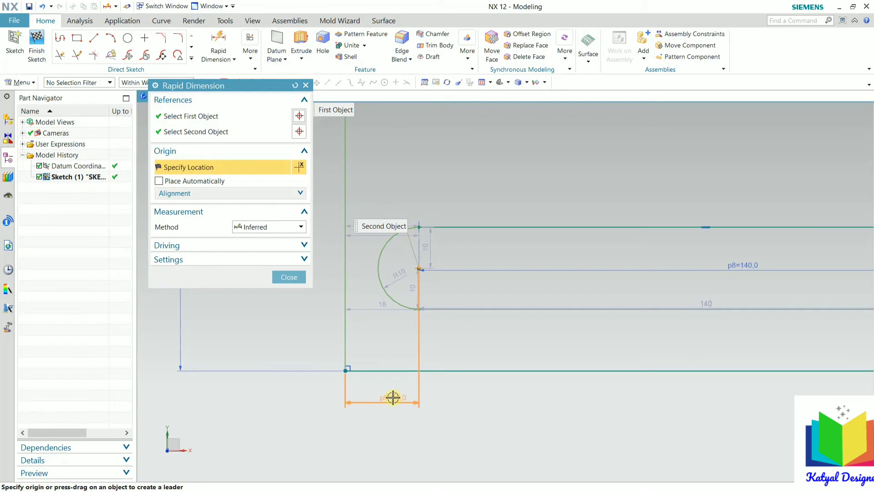
pyautogui.click(392, 397)
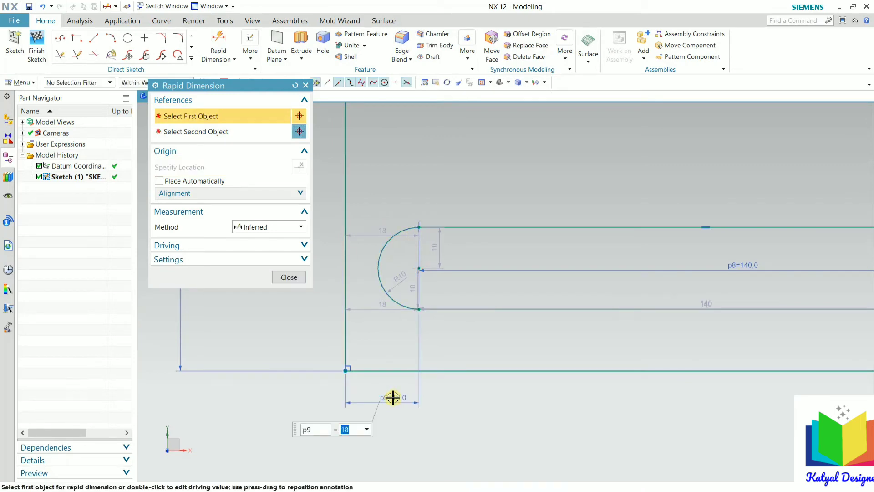
pyautogui.write('30')
pyautogui.press('Return')
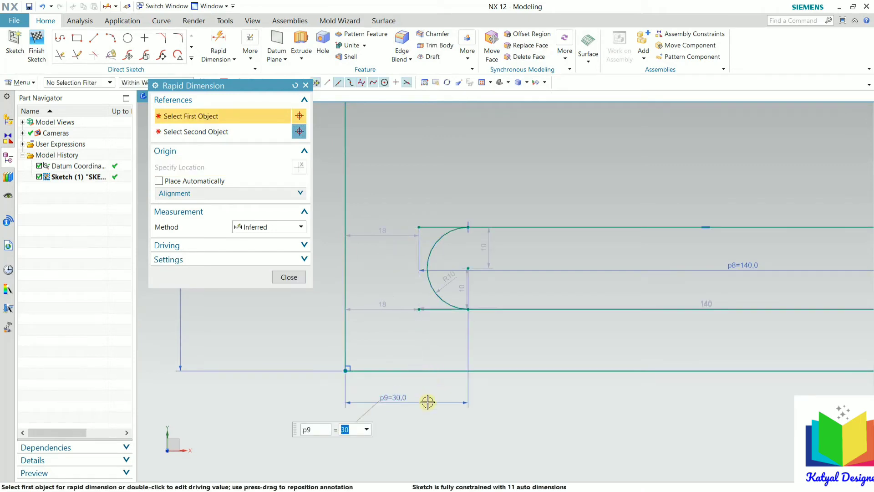
# Step: Dimension the left arc centre 30 above the plate's bottom edge
pyautogui.click(425, 370)
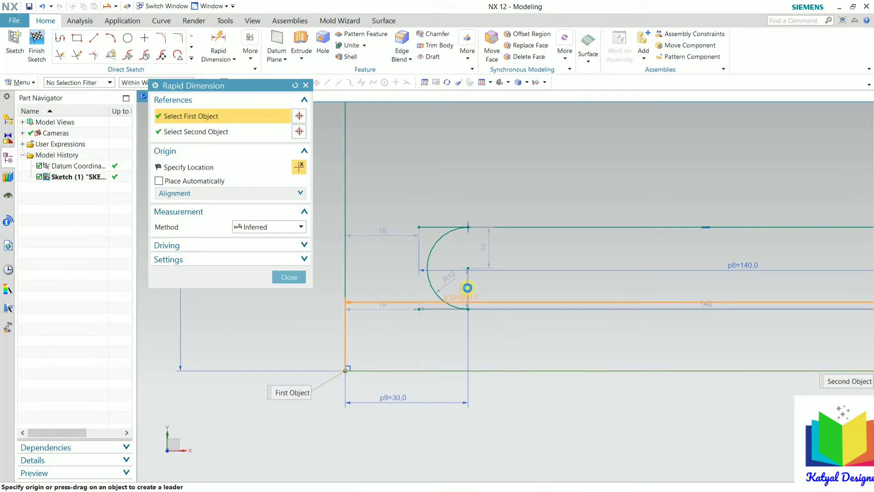
pyautogui.click(470, 272)
pyautogui.scroll(3, 470, 271)
pyautogui.click(469, 264)
pyautogui.scroll(-5, 473, 262)
pyautogui.scroll(-2, 562, 256)
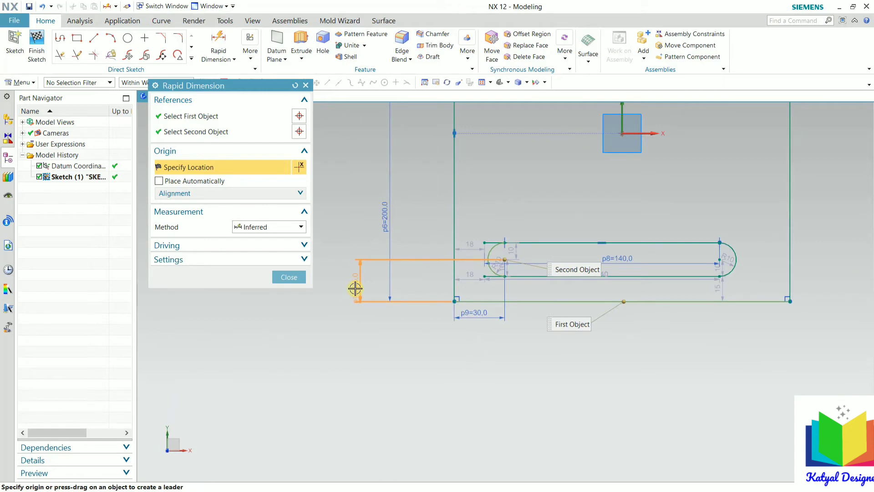
pyautogui.click(355, 289)
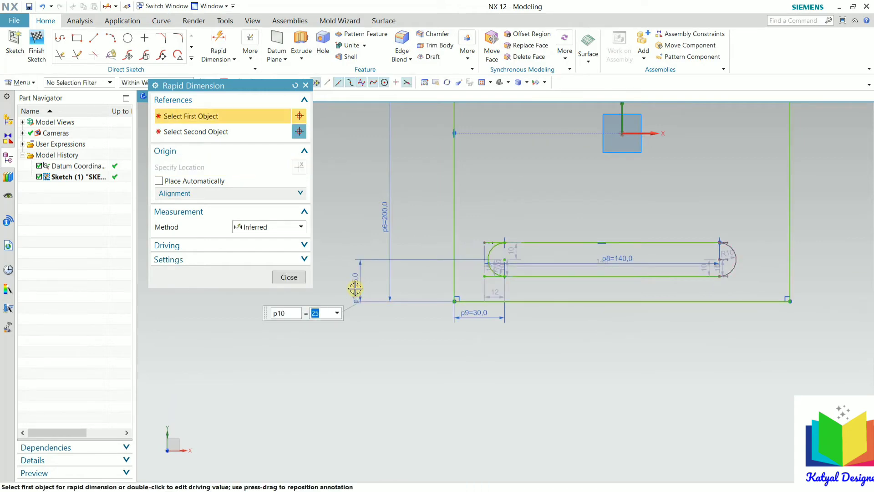
pyautogui.write('30')
pyautogui.press('Return')
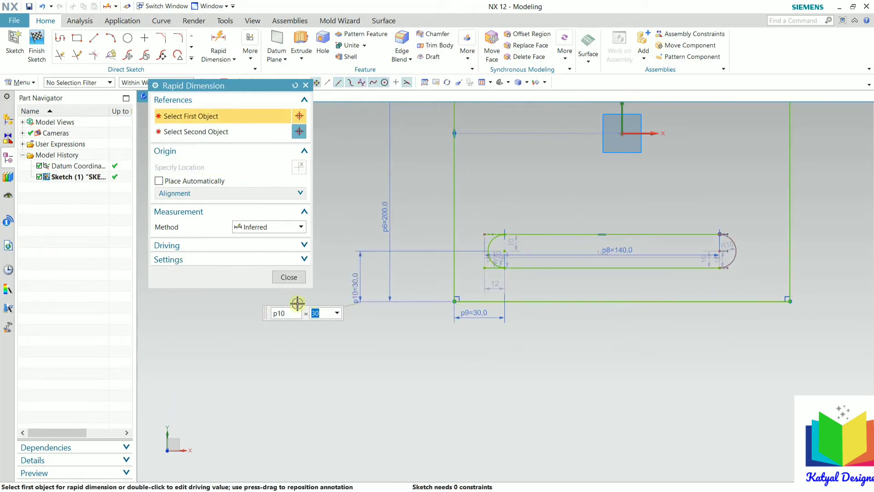
pyautogui.click(289, 277)
pyautogui.scroll(-3, 280, 333)
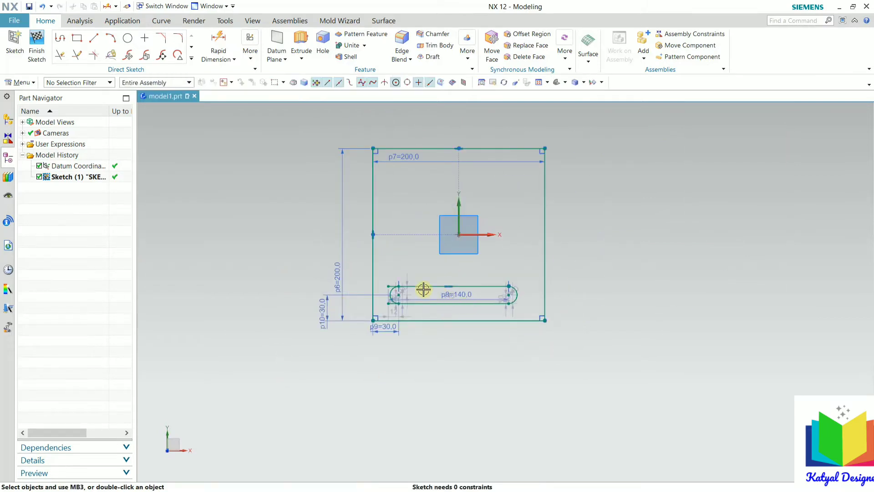
pyautogui.scroll(2, 435, 273)
pyautogui.scroll(-1, 390, 351)
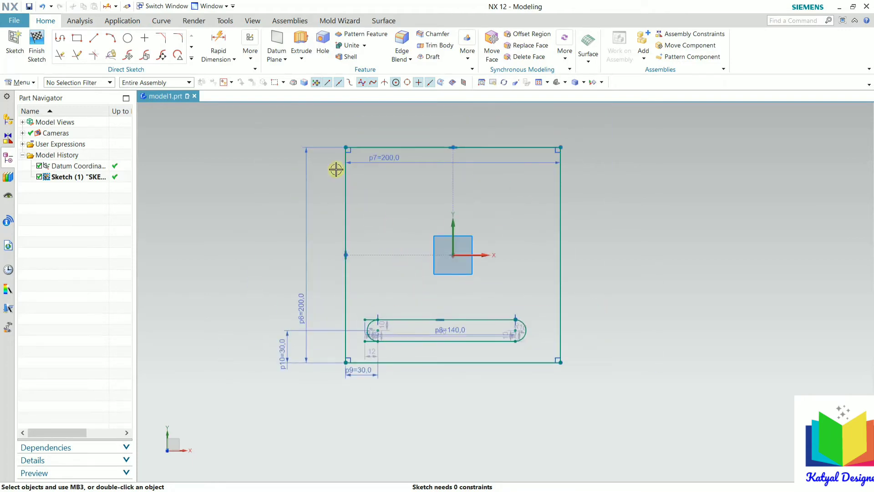
pyautogui.click(249, 65)
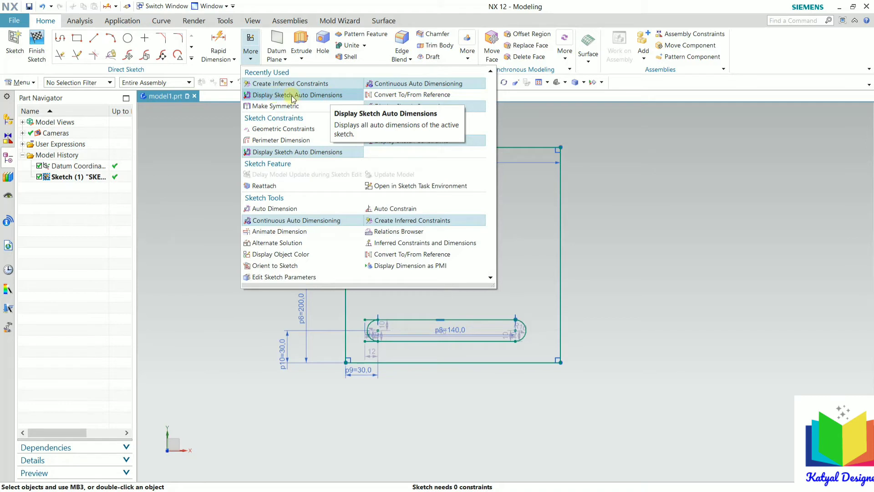
pyautogui.click(331, 95)
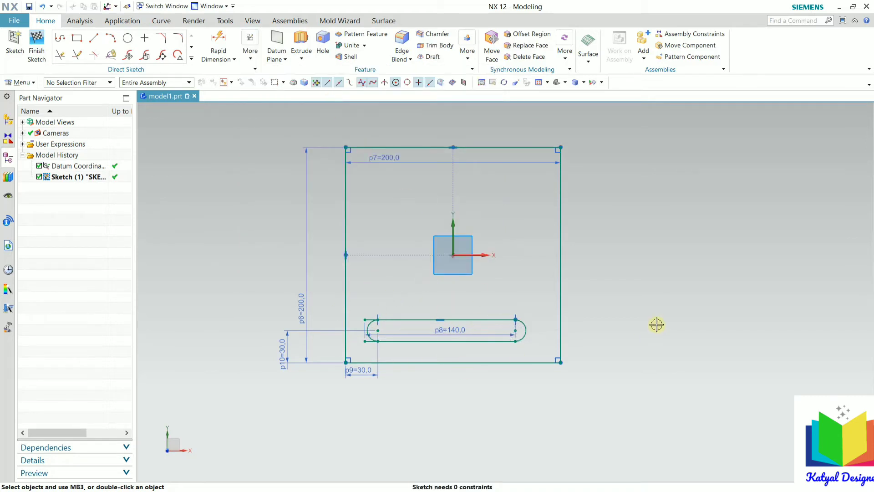
pyautogui.click(249, 61)
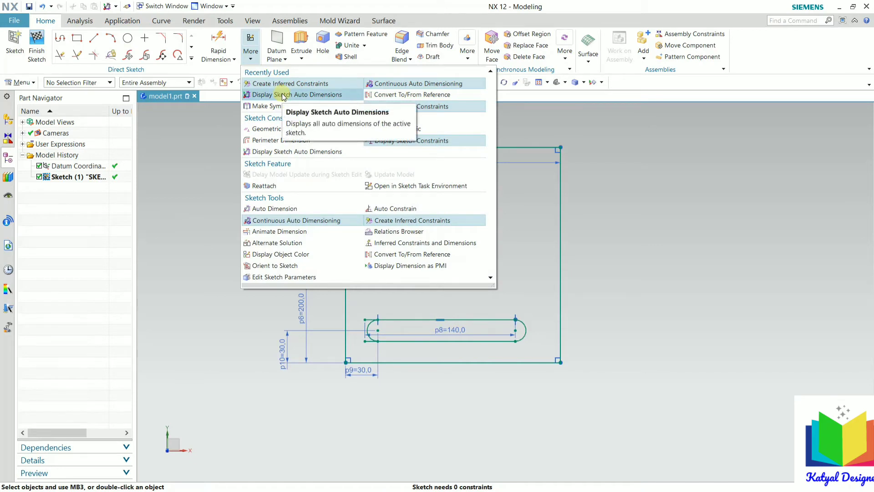
pyautogui.click(282, 94)
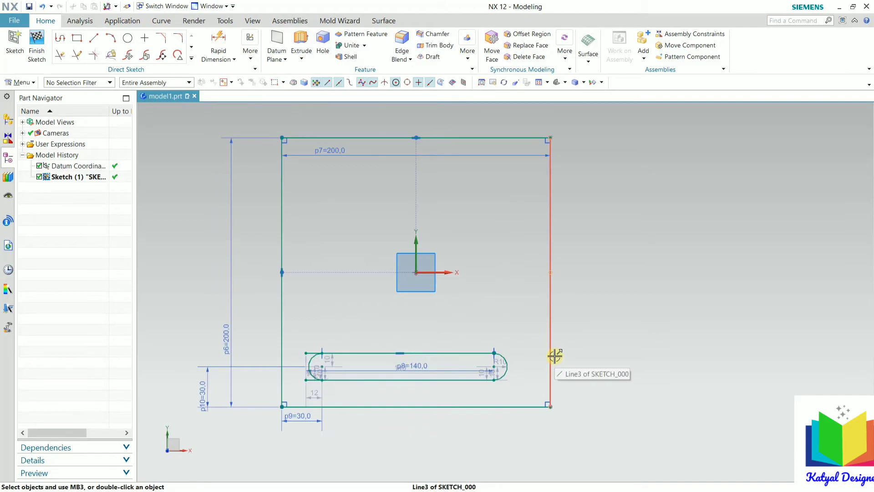
pyautogui.hotkey('alt', 'Tab')
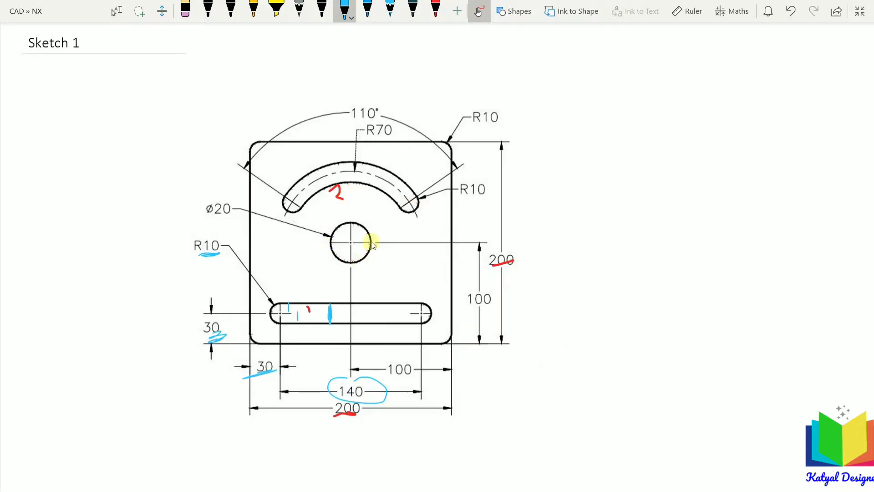
# Step: Underline the ø20 callout in blue ink and put a dot at the ø20 circle's centre
pyautogui.moveTo(205, 219); pyautogui.dragTo(231, 215)
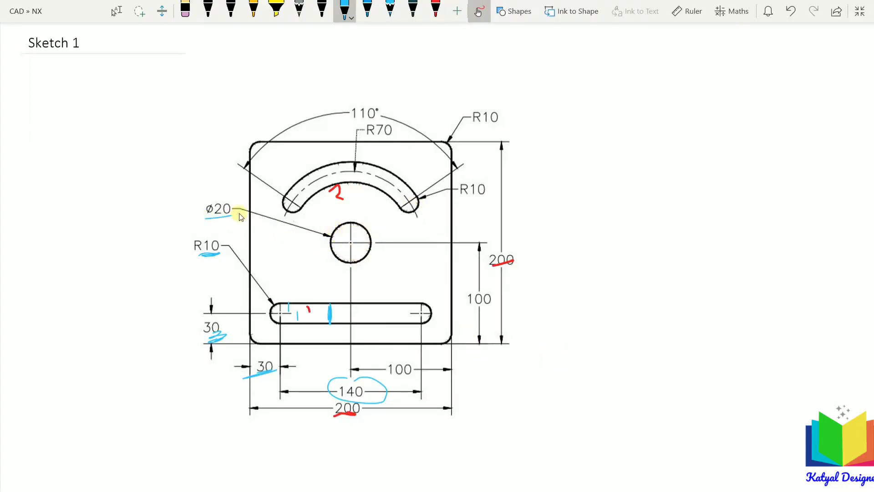
pyautogui.click(350, 243)
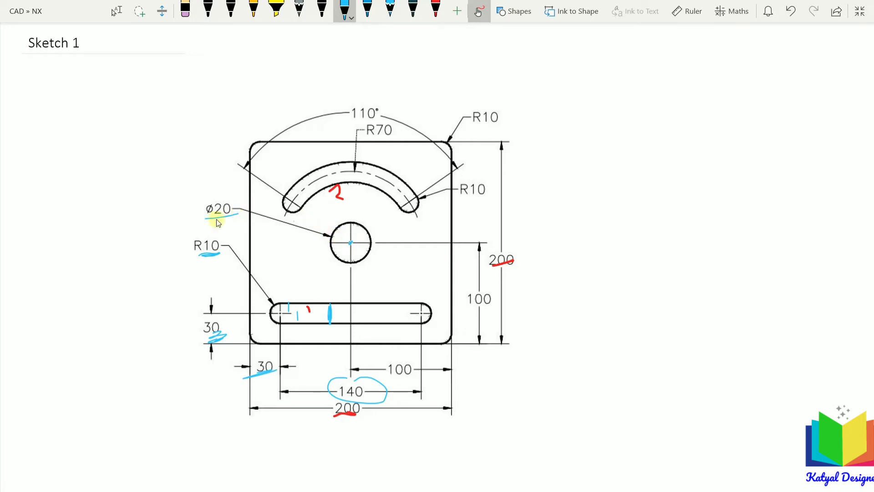
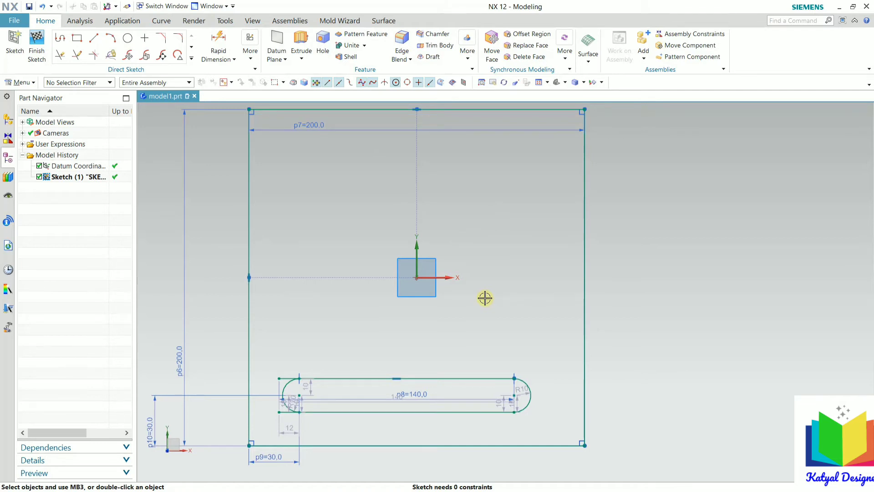
# Step: Adjust the view of the finished 200×200 outline and its 140-long R10 slot
pyautogui.scroll(-3, 414, 300)
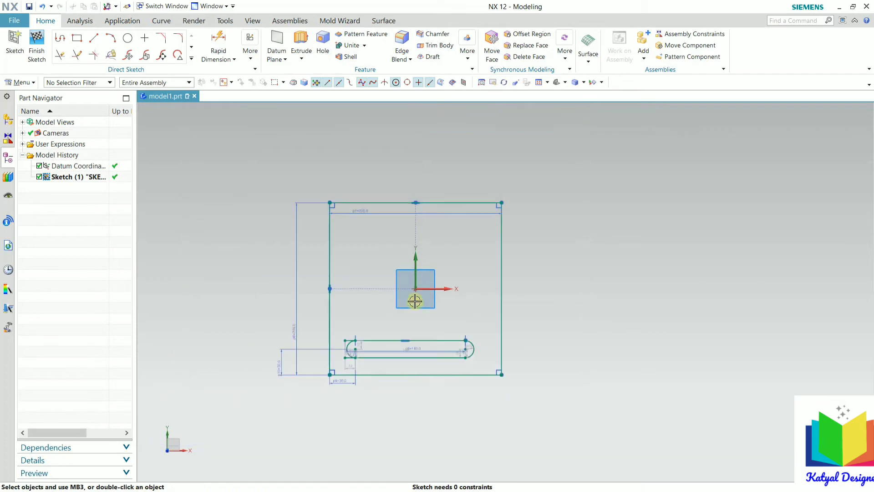
# Step: With Midpoint snap on, draw a vertical line from the bottom edge midpoint to the top edge midpoint
pyautogui.click(93, 38)
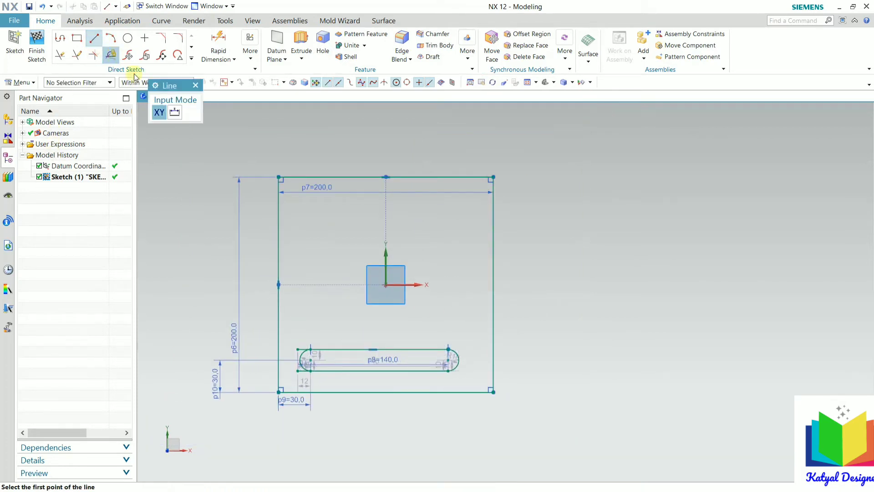
pyautogui.click(340, 82)
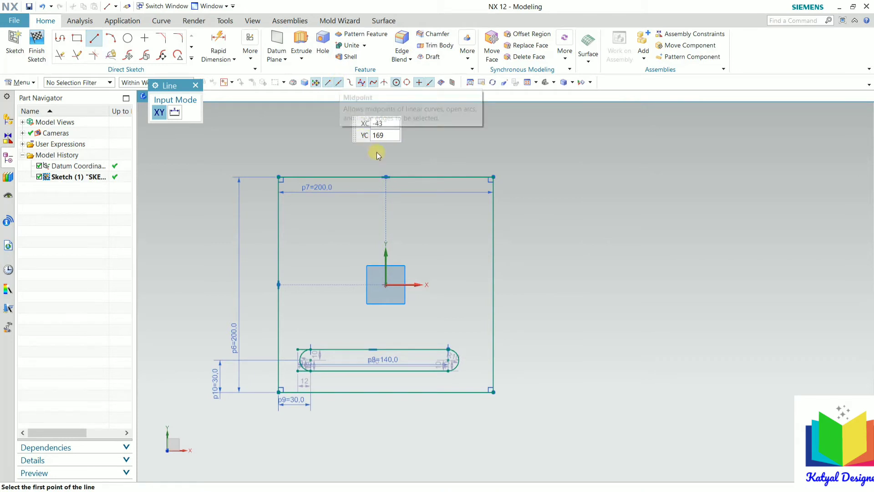
pyautogui.scroll(2, 388, 396)
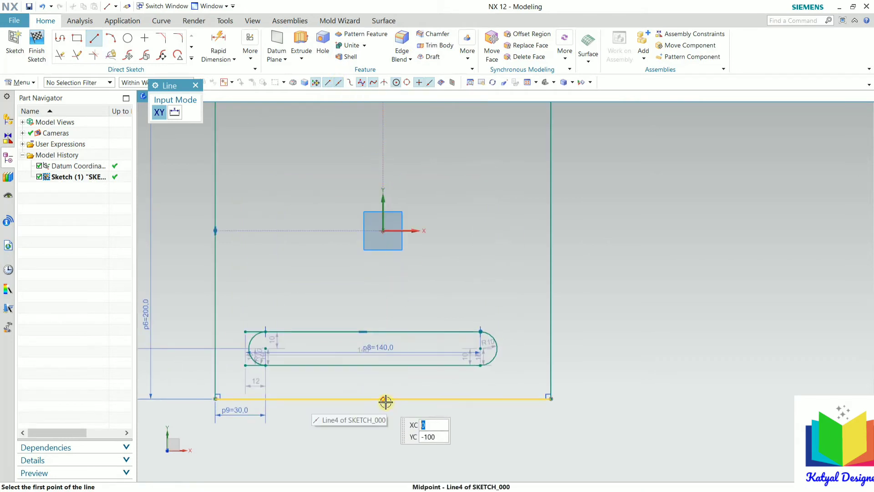
pyautogui.click(385, 401)
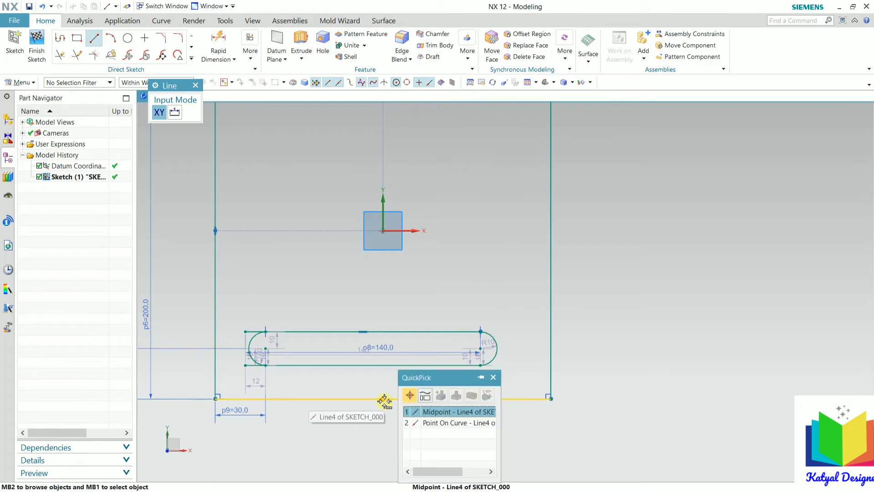
pyautogui.click(449, 413)
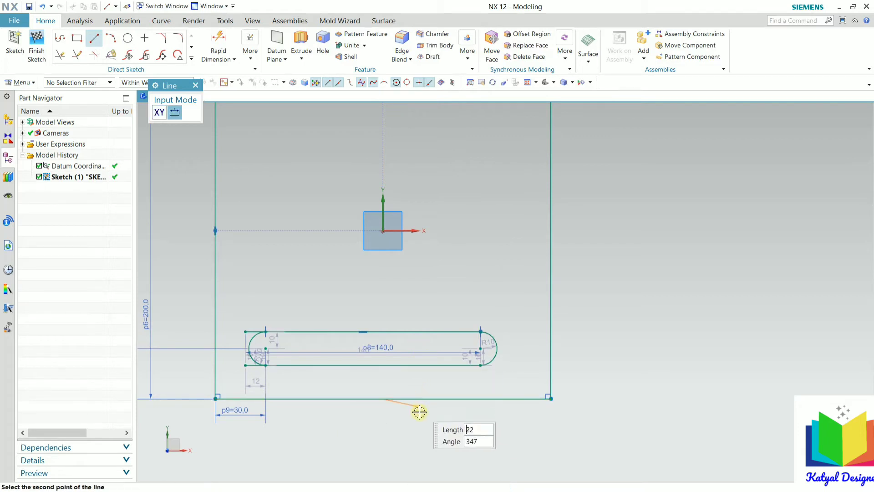
pyautogui.scroll(-1, 418, 407)
pyautogui.scroll(2, 396, 184)
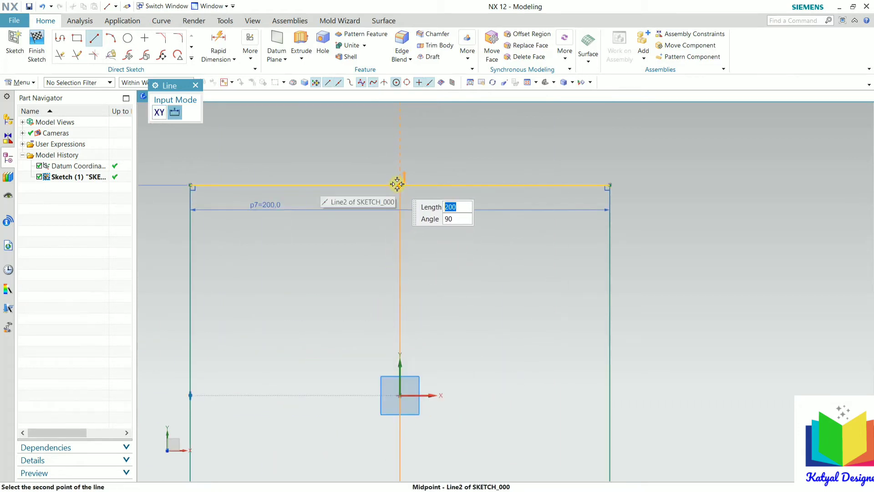
pyautogui.click(398, 184)
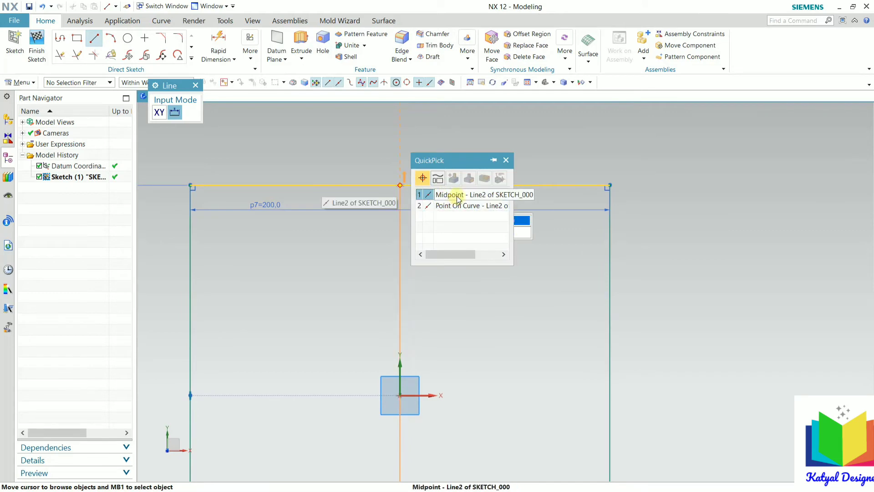
pyautogui.click(457, 199)
# Step: Draw a horizontal line joining the left and right edge midpoints
pyautogui.scroll(-2, 463, 202)
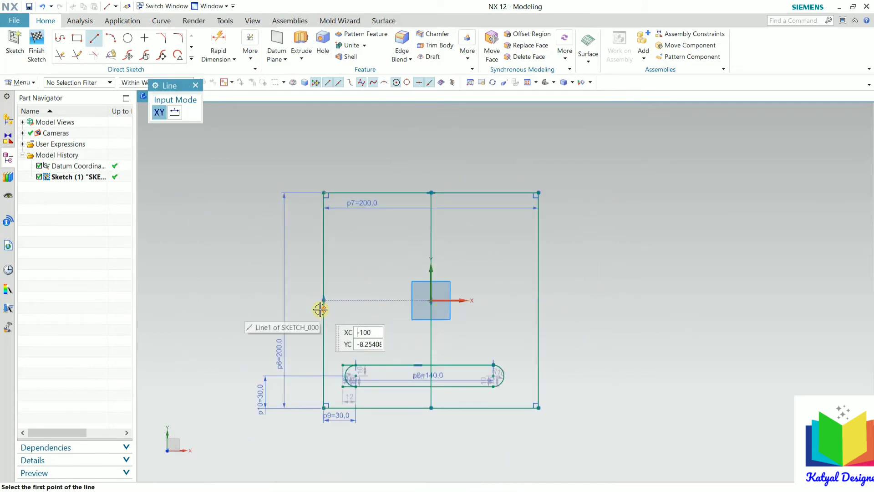
pyautogui.scroll(2, 324, 302)
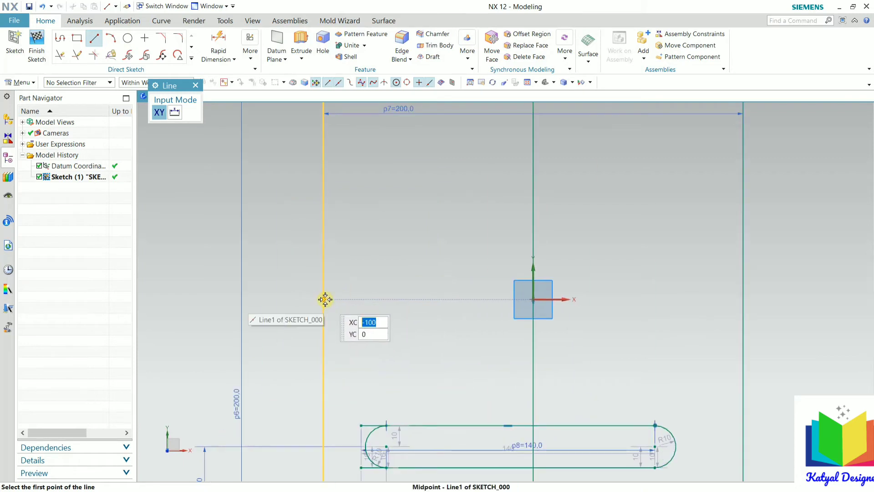
pyautogui.moveTo(325, 299)
pyautogui.click(423, 311)
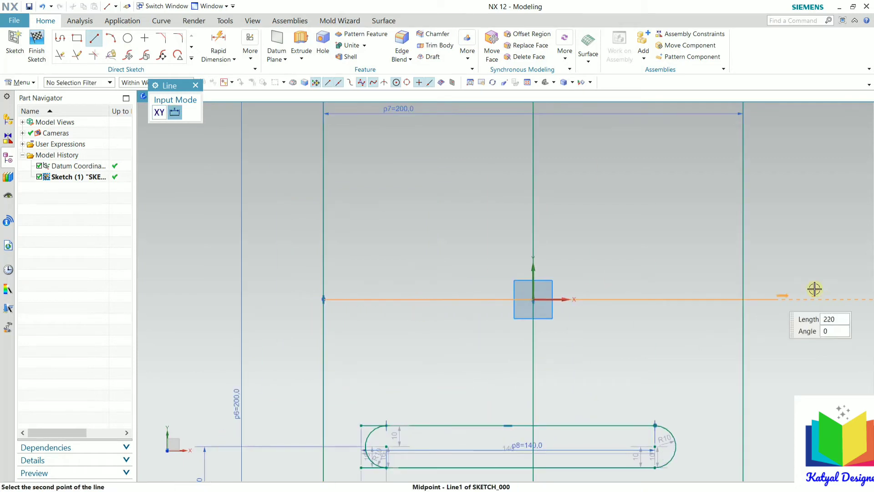
pyautogui.click(743, 299)
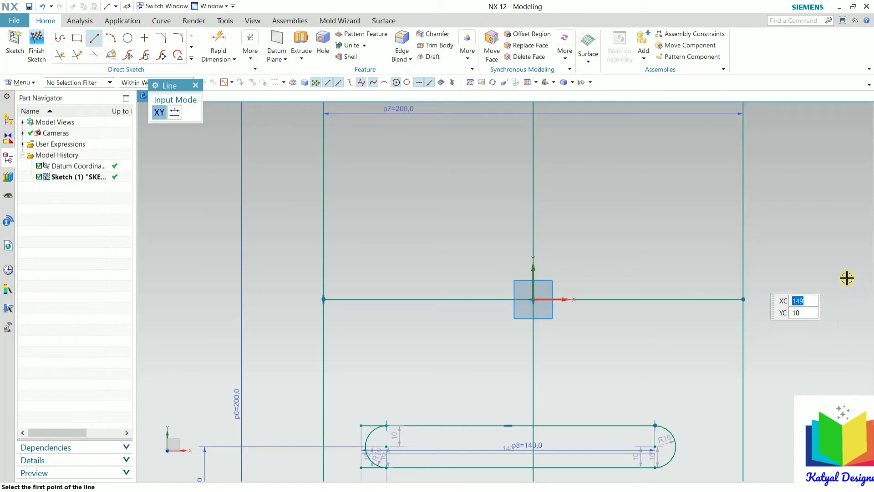
pyautogui.press('Escape')
pyautogui.scroll(-3, 360, 282)
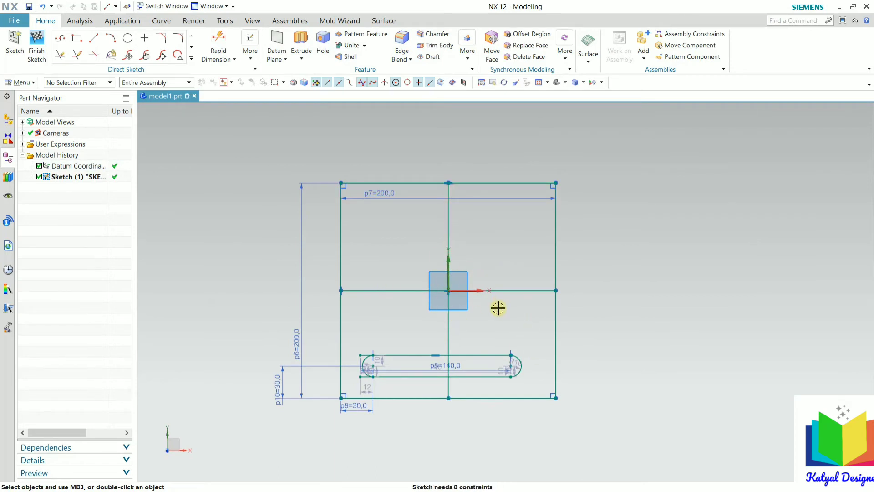
pyautogui.scroll(2, 378, 307)
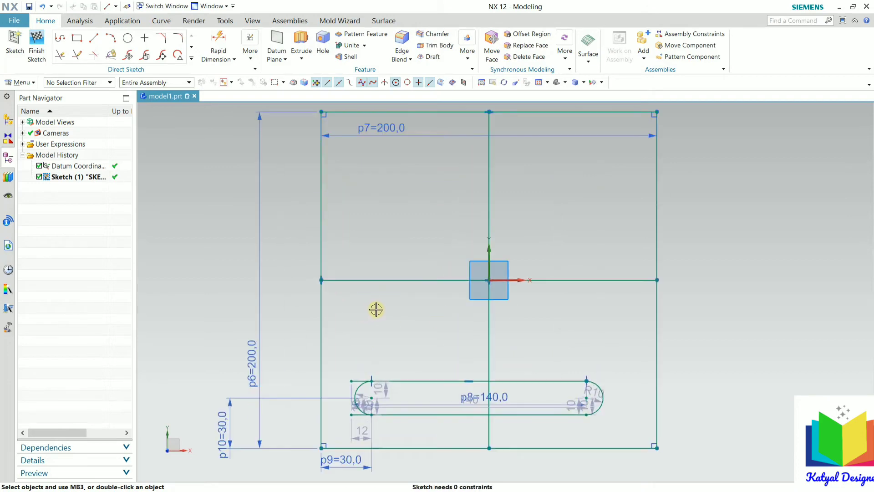
pyautogui.click(396, 281)
# Step: Use Convert to Reference on the horizontal and vertical midpoint lines to make them dash-dot
pyautogui.rightClick(402, 279)
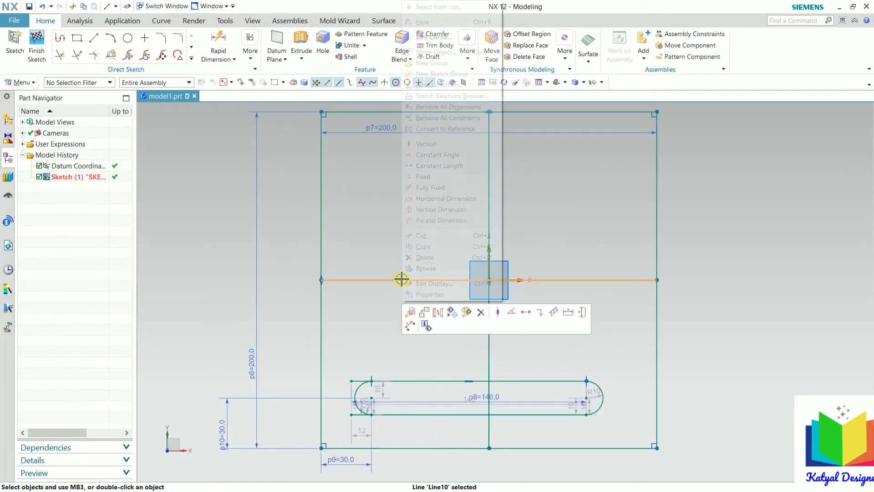
pyautogui.click(458, 128)
pyautogui.click(490, 327)
pyautogui.rightClick(489, 326)
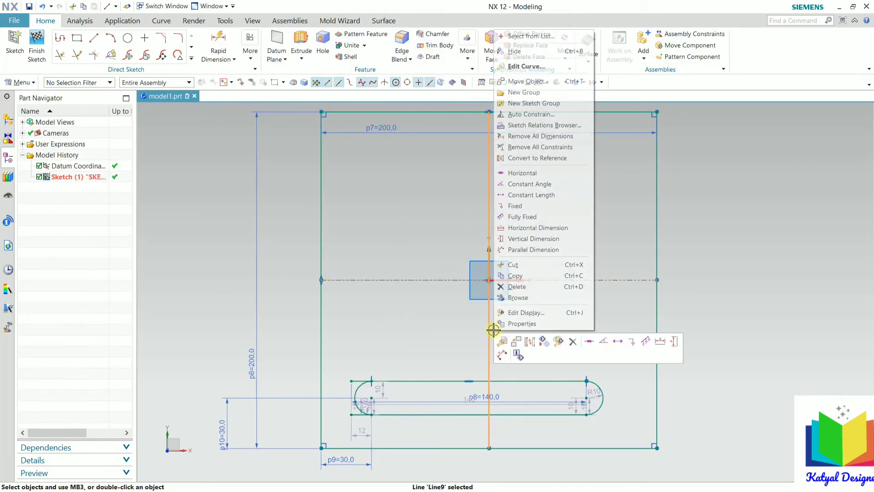
pyautogui.click(542, 158)
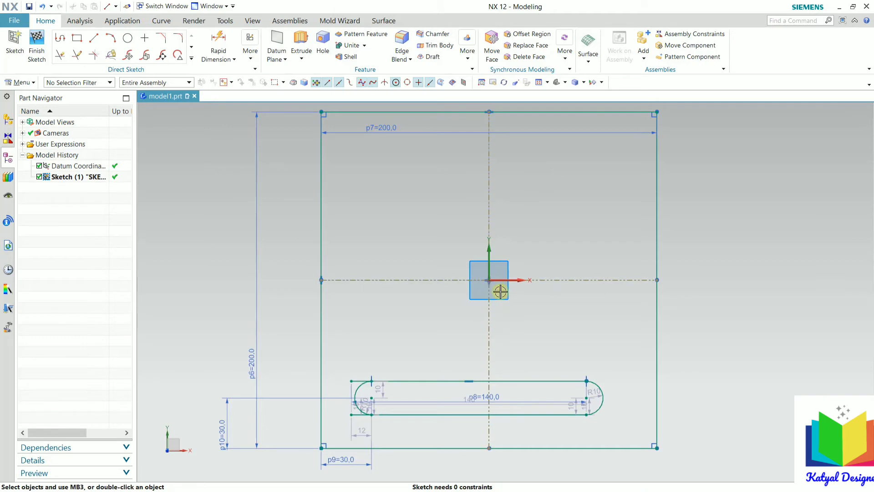
# Step: Draw a diameter 20 circle centred on the sketch origin, then switch to the OneNote drawing
pyautogui.click(127, 37)
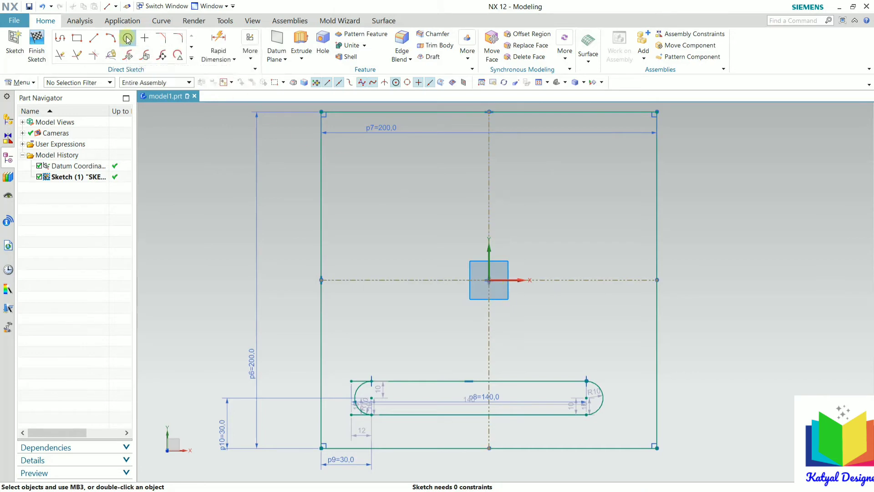
pyautogui.click(489, 280)
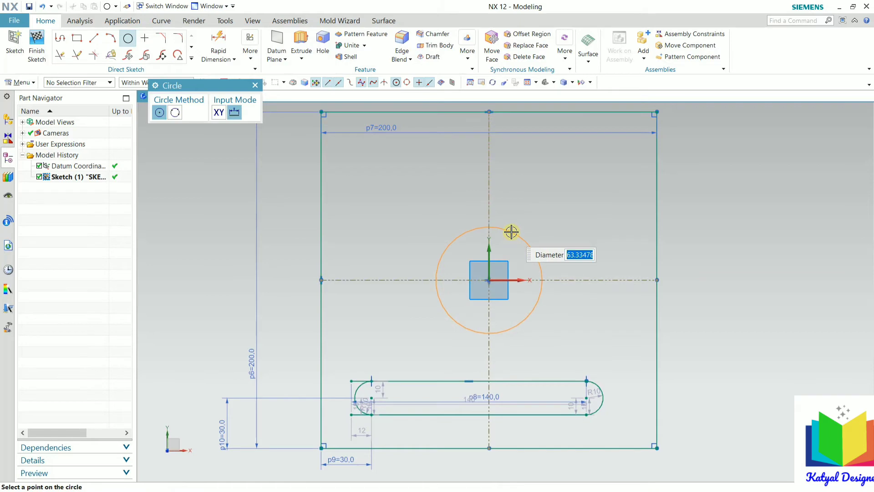
pyautogui.press('Return')
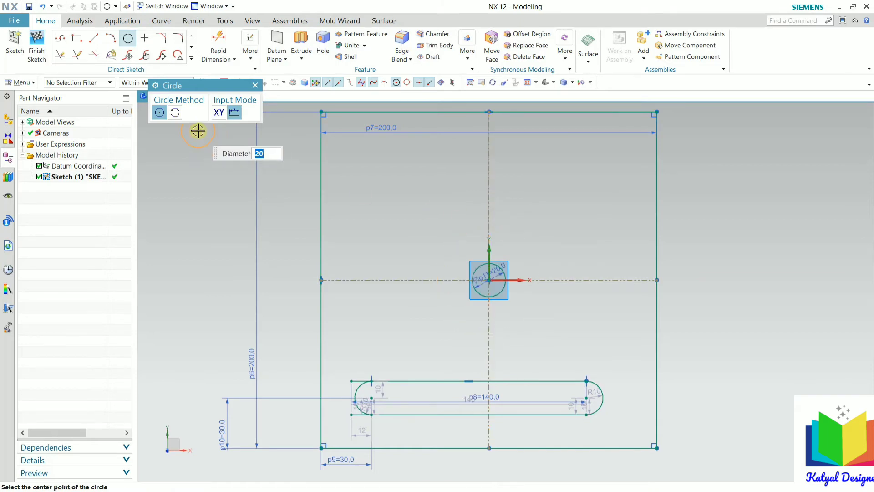
pyautogui.press('Escape')
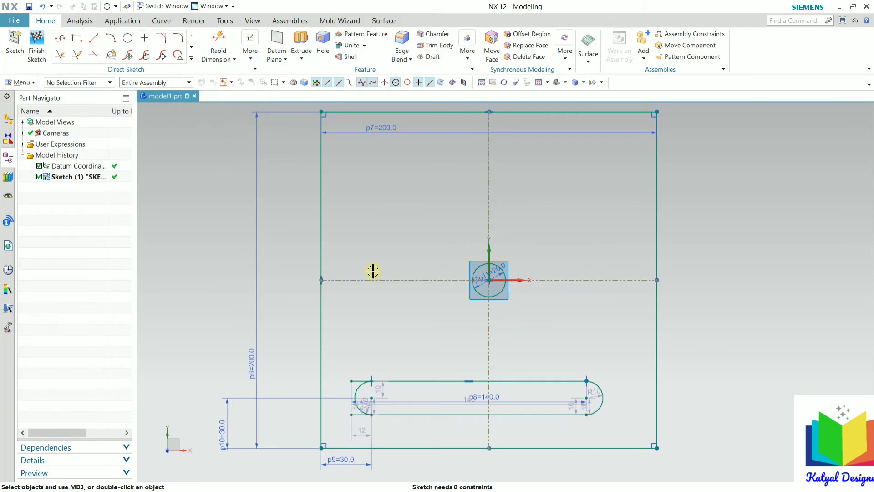
pyautogui.hotkey('alt', 'Tab')
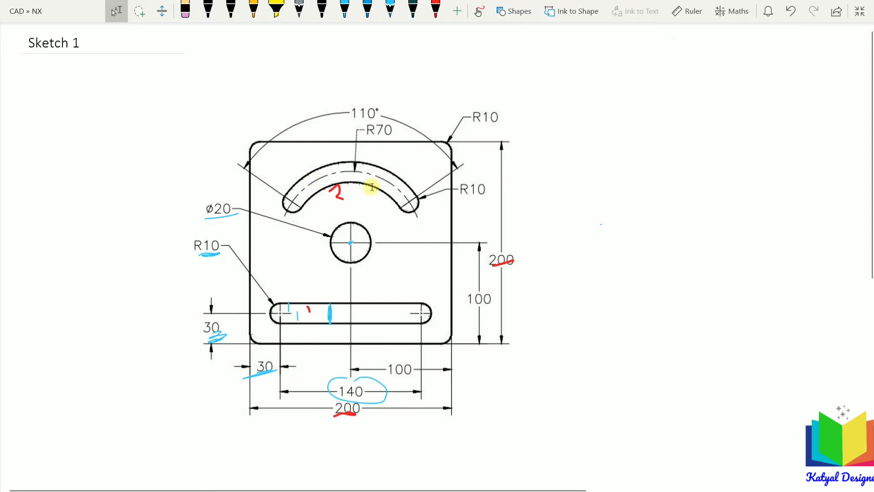
# Step: In blue ink, mark the arc slot's R70 and 110° and note '70 + 10' and '70 − 10'
pyautogui.click(369, 14)
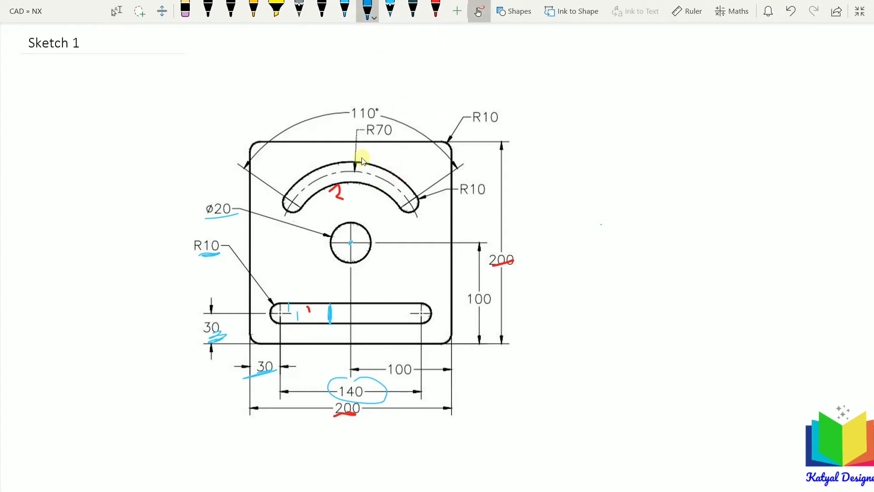
pyautogui.moveTo(288, 208); pyautogui.dragTo(309, 184)
pyautogui.moveTo(289, 197); pyautogui.dragTo(312, 180)
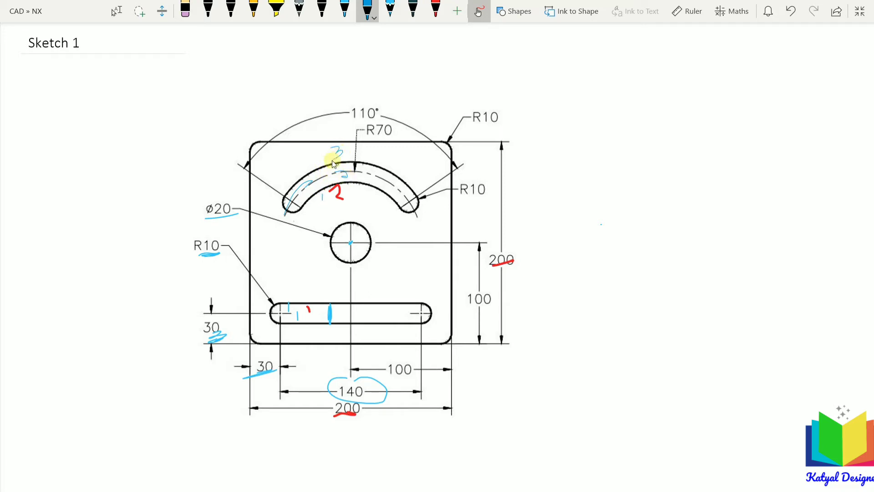
pyautogui.moveTo(359, 163)
pyautogui.mouseDown()
pyautogui.moveTo(392, 134)
pyautogui.moveTo(371, 144)
pyautogui.moveTo(397, 134)
pyautogui.mouseUp()
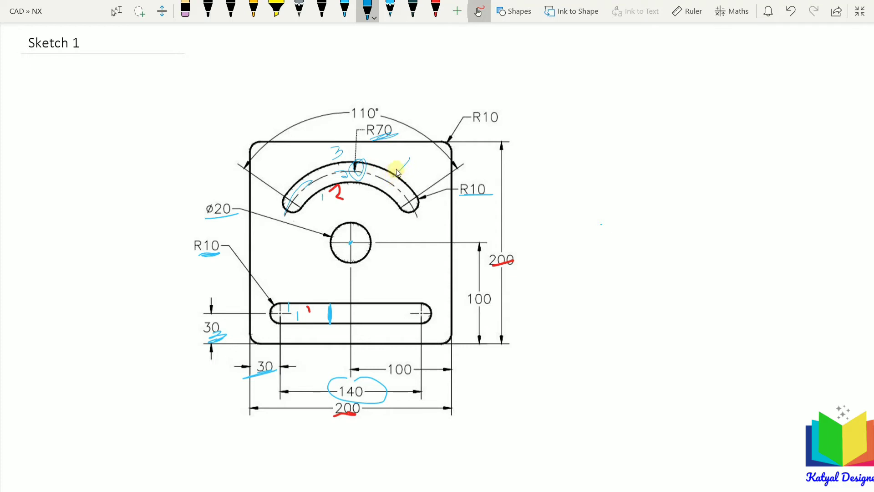
pyautogui.moveTo(553, 138)
pyautogui.mouseDown()
pyautogui.moveTo(570, 152)
pyautogui.moveTo(569, 140)
pyautogui.moveTo(611, 152)
pyautogui.mouseUp()
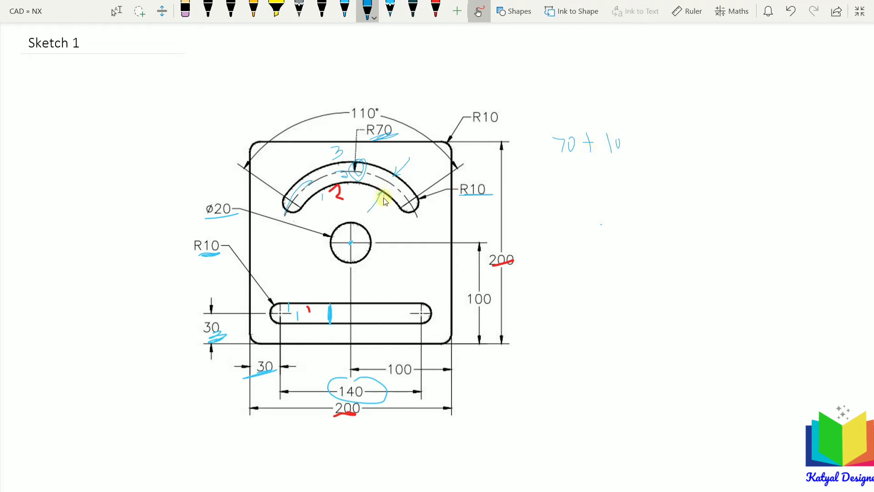
pyautogui.moveTo(550, 171)
pyautogui.mouseDown()
pyautogui.moveTo(616, 163)
pyautogui.moveTo(620, 181)
pyautogui.moveTo(628, 164)
pyautogui.mouseUp()
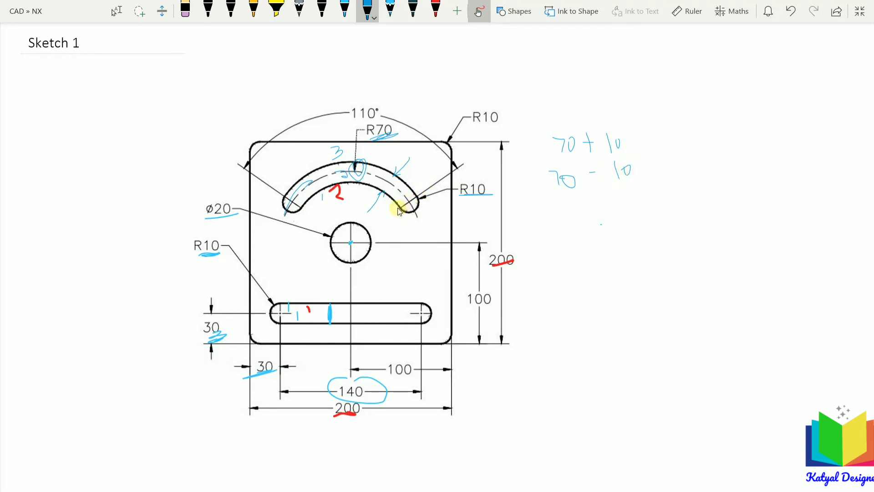
pyautogui.moveTo(380, 102)
pyautogui.mouseDown()
pyautogui.moveTo(353, 110)
pyautogui.moveTo(355, 124)
pyautogui.moveTo(377, 130)
pyautogui.moveTo(377, 106)
pyautogui.mouseUp()
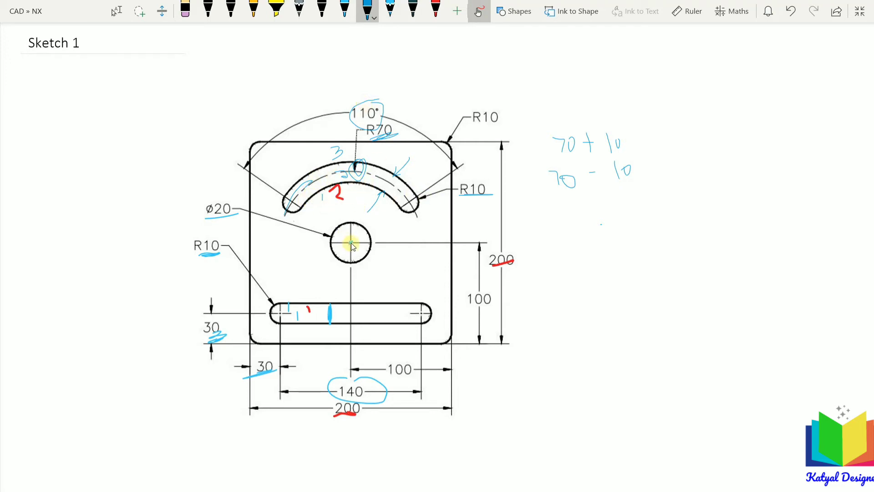
pyautogui.hotkey('alt', 'Tab')
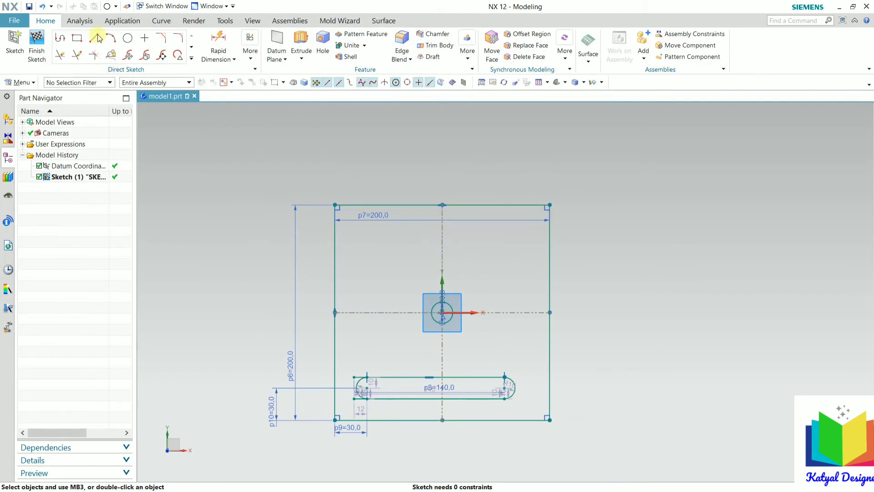
# Step: Draw three large circles centred on the plate origin around the Ø20 hole
pyautogui.click(127, 38)
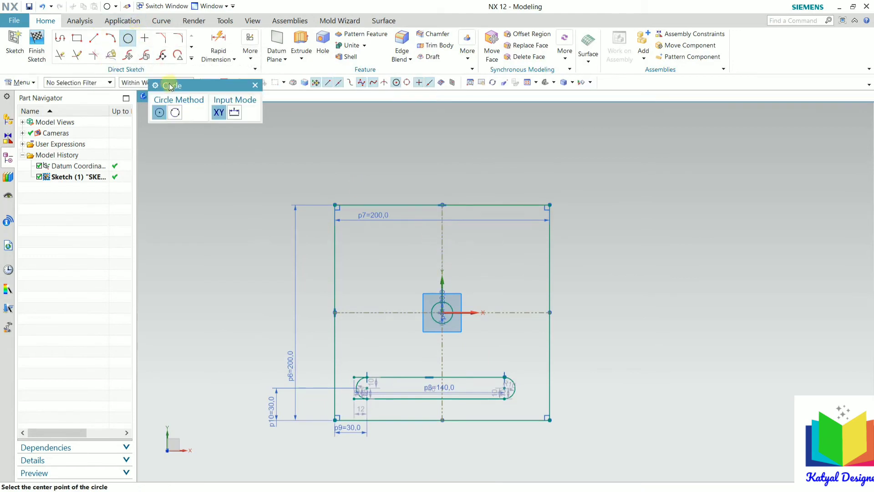
pyautogui.scroll(3, 444, 313)
pyautogui.click(436, 312)
pyautogui.click(478, 321)
pyautogui.scroll(-1, 468, 201)
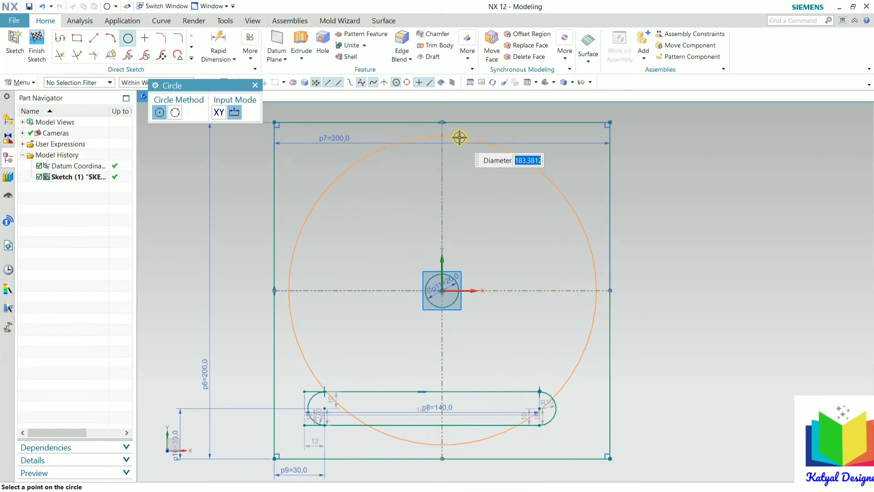
pyautogui.click(461, 136)
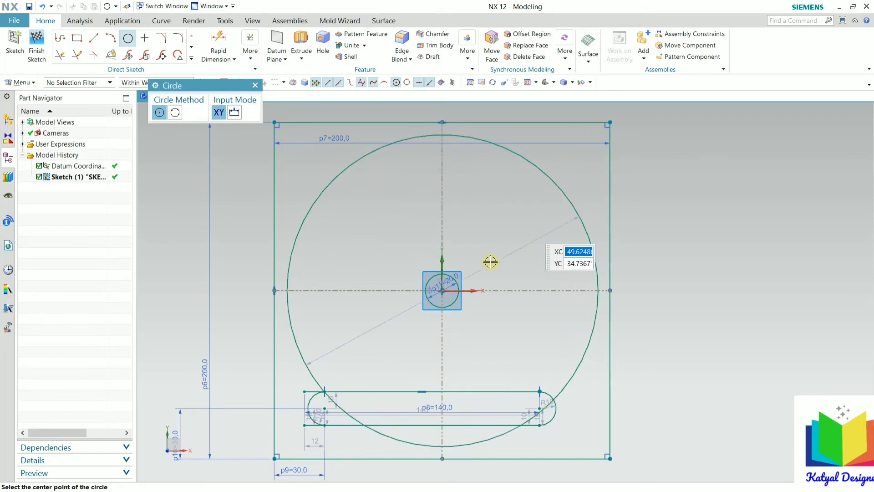
pyautogui.click(442, 291)
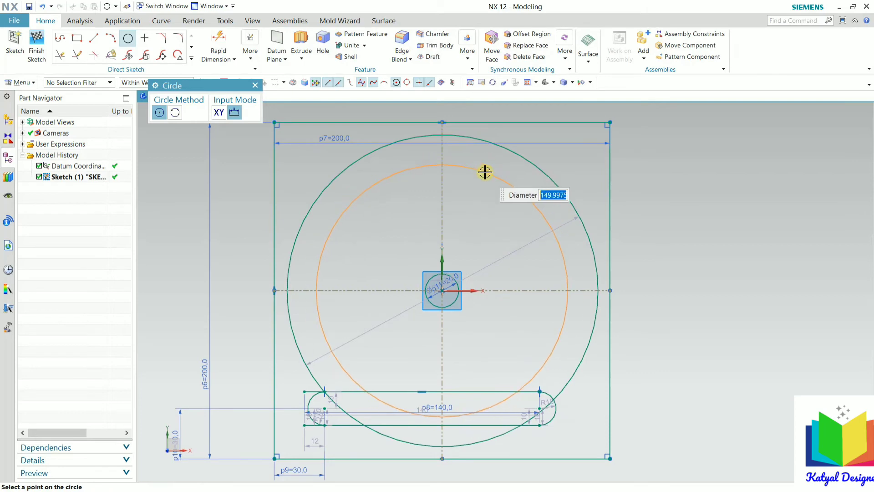
pyautogui.click(488, 167)
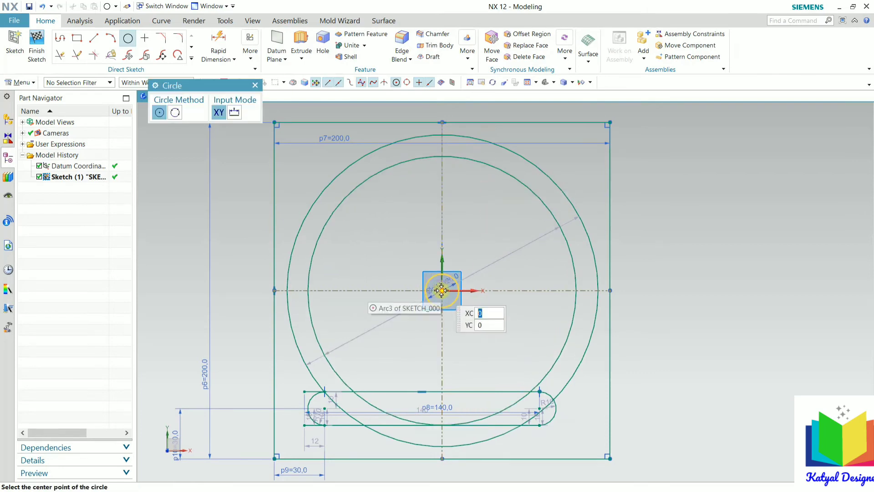
pyautogui.click(442, 290)
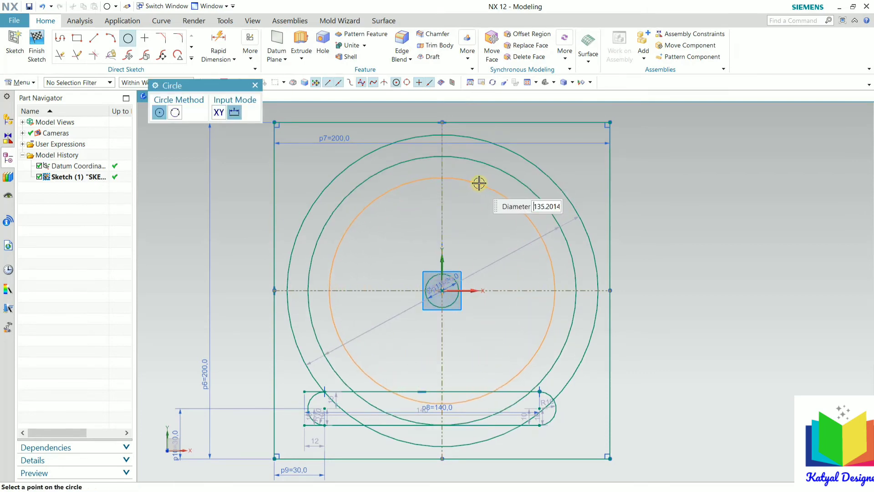
pyautogui.click(478, 183)
pyautogui.press('Escape')
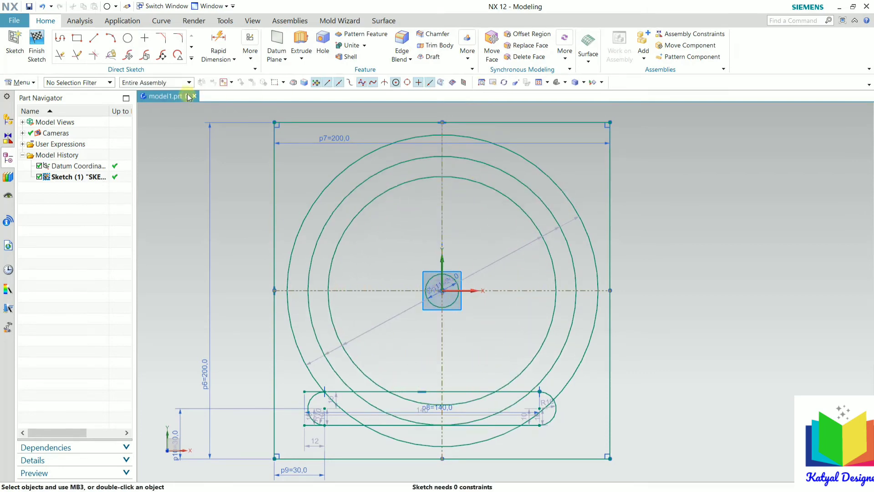
# Step: Switch to Radial Dimension and give the outer circle a radius of 80
pyautogui.click(215, 58)
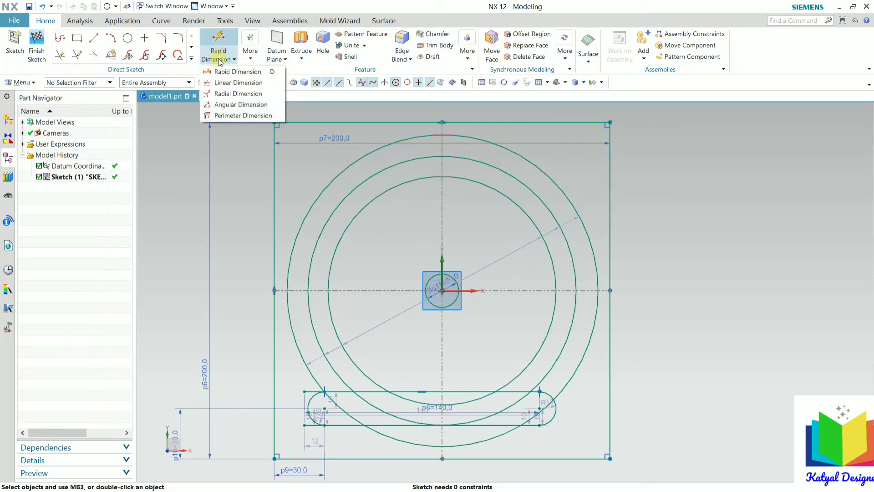
pyautogui.click(217, 95)
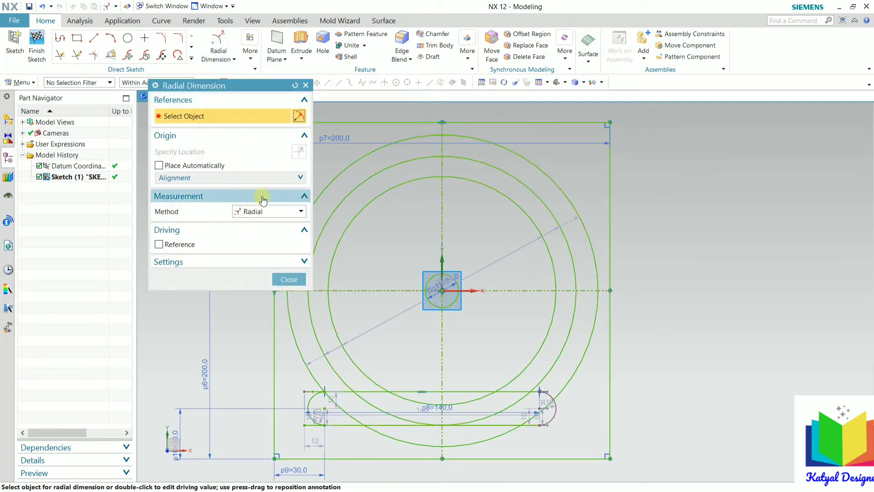
pyautogui.click(269, 211)
pyautogui.click(265, 235)
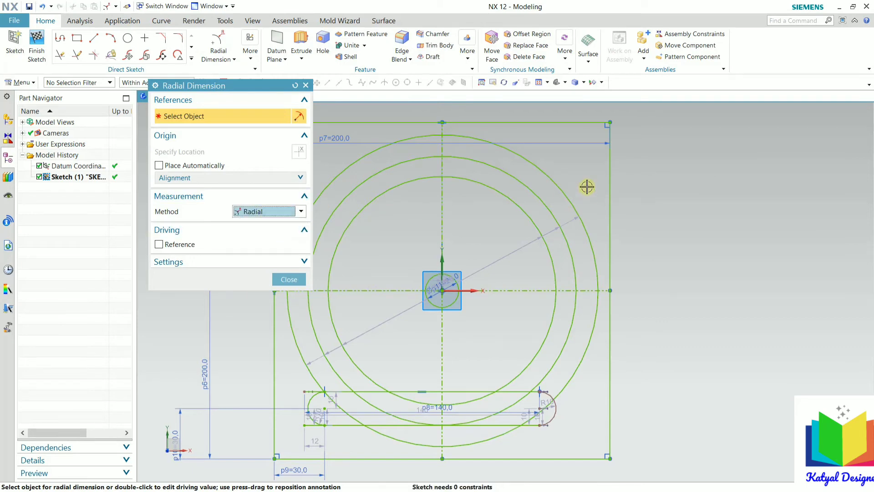
pyautogui.click(562, 183)
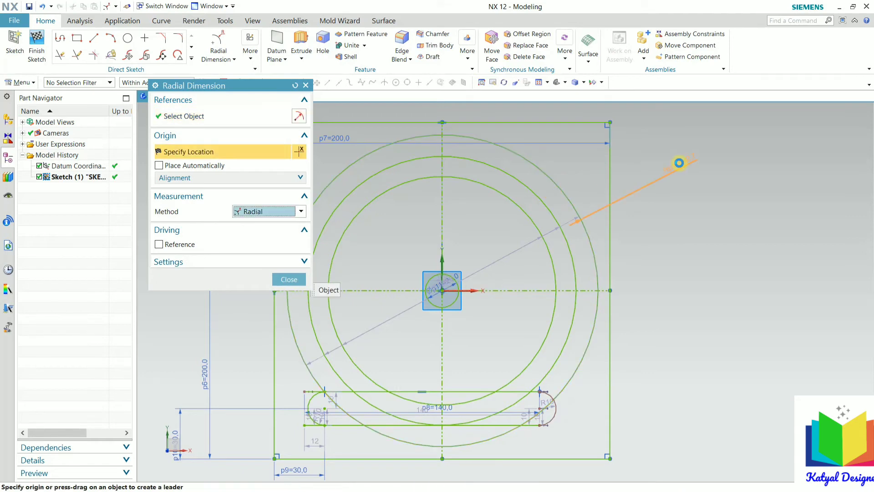
pyautogui.click(679, 162)
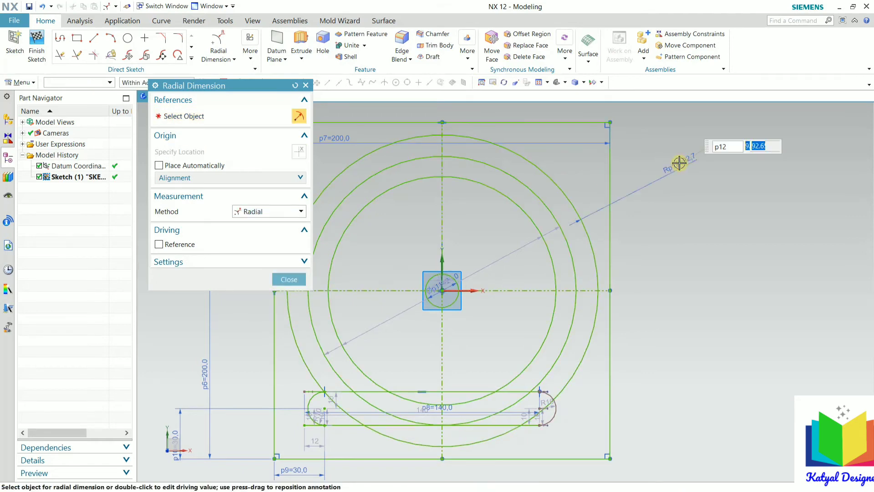
pyautogui.press('Return')
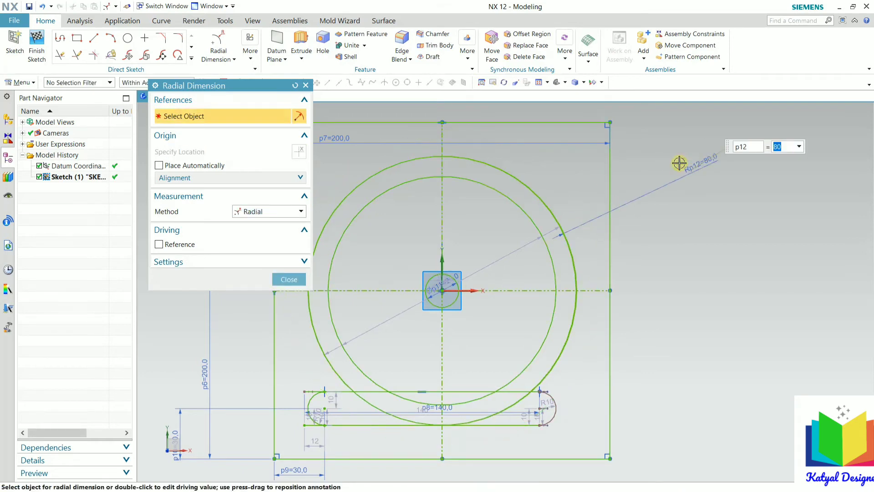
# Step: Dimension the middle and inner circles at radii 70 and 60
pyautogui.scroll(5, 564, 230)
pyautogui.scroll(5, 537, 273)
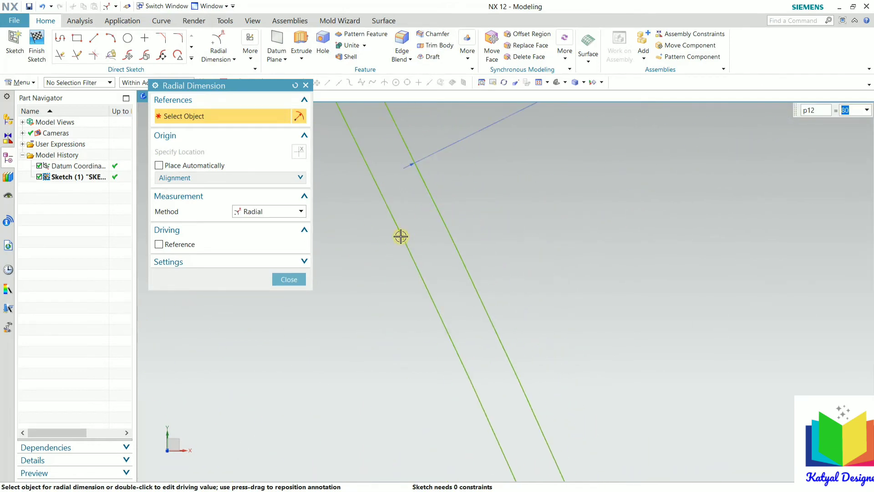
pyautogui.click(400, 236)
pyautogui.scroll(-3, 507, 235)
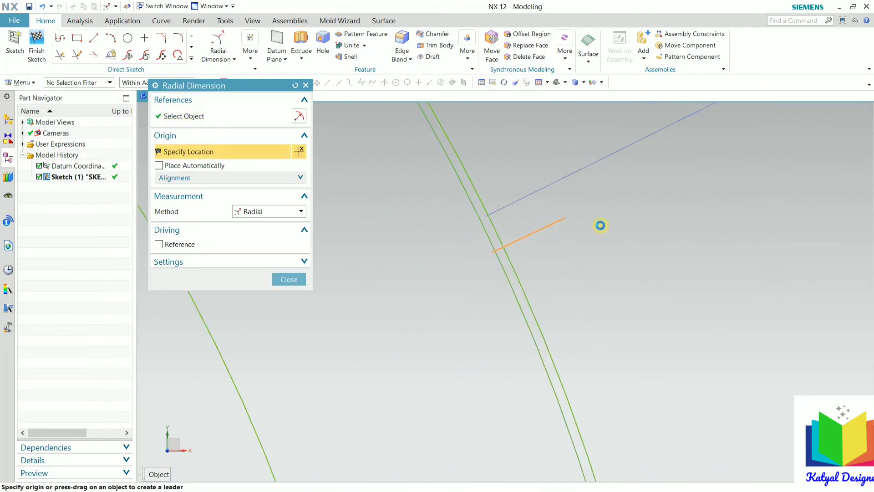
pyautogui.scroll(-1, 637, 214)
pyautogui.click(706, 202)
pyautogui.write('70')
pyautogui.press('Return')
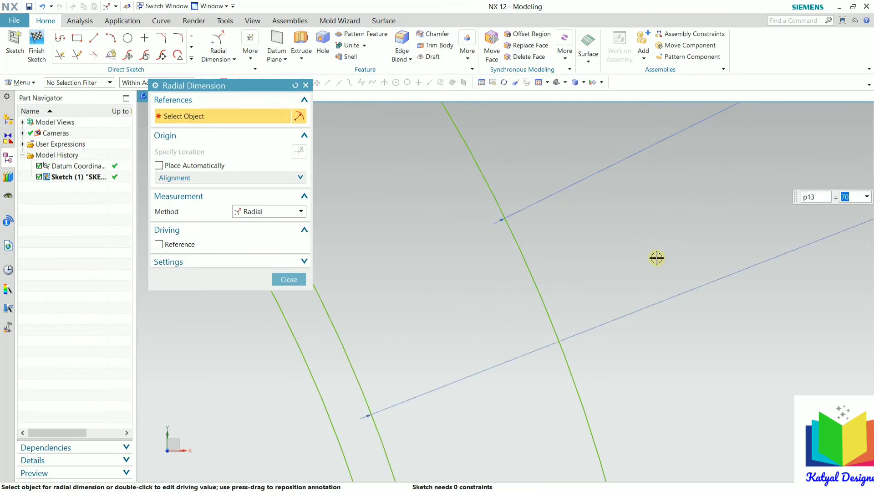
pyautogui.scroll(-4, 638, 242)
pyautogui.scroll(4, 531, 196)
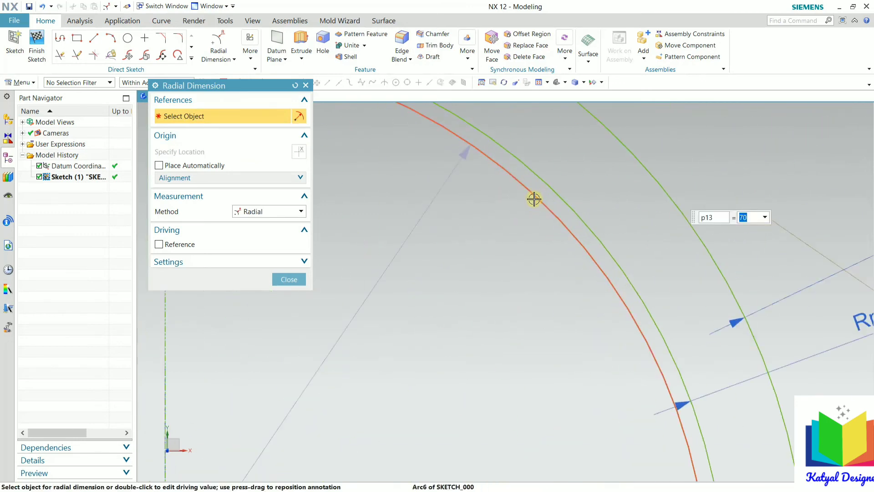
pyautogui.scroll(-3, 534, 199)
pyautogui.click(497, 252)
pyautogui.scroll(-1, 498, 252)
pyautogui.click(674, 314)
pyautogui.press('Return')
# Step: Draw a 200-long line from the sketch centre at 38° toward the upper right
pyautogui.press('Escape')
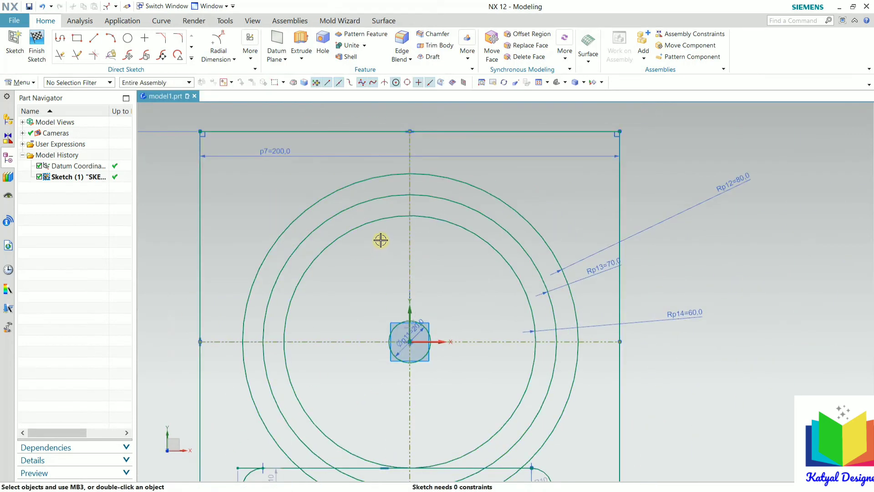
pyautogui.scroll(-2, 433, 172)
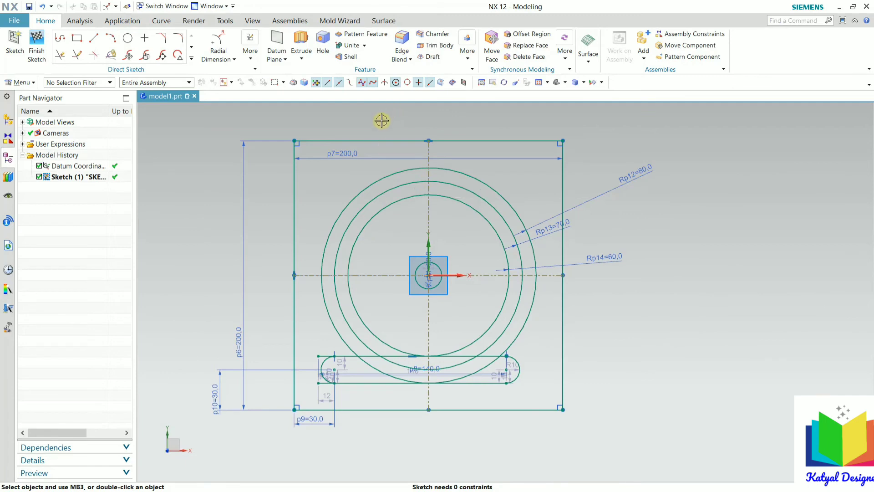
pyautogui.scroll(2, 383, 136)
pyautogui.scroll(-2, 441, 257)
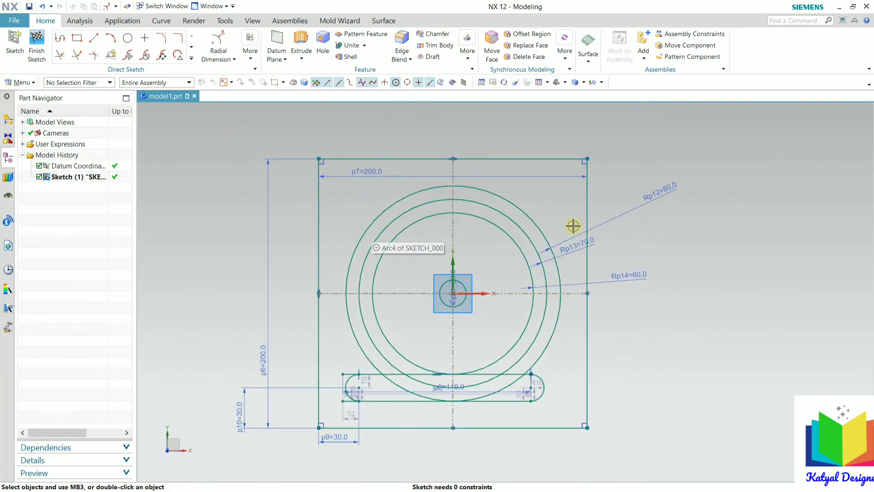
pyautogui.scroll(-3, 506, 225)
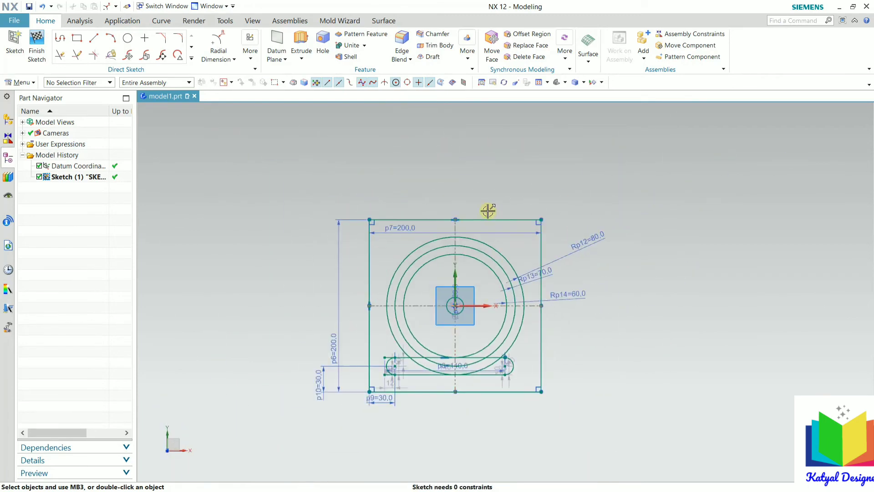
pyautogui.scroll(4, 489, 212)
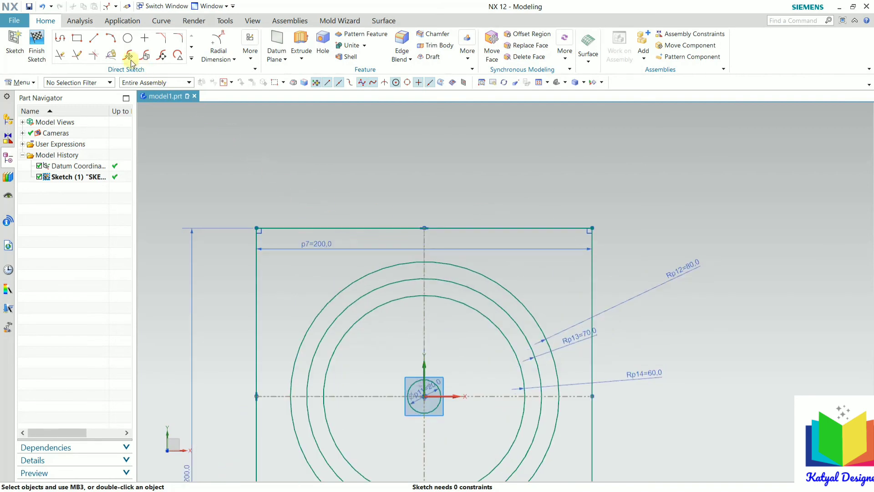
pyautogui.click(94, 40)
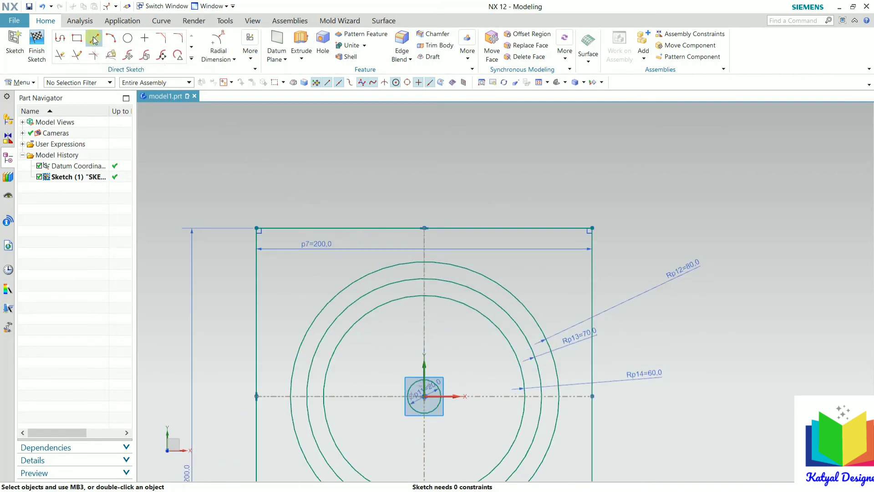
pyautogui.click(423, 395)
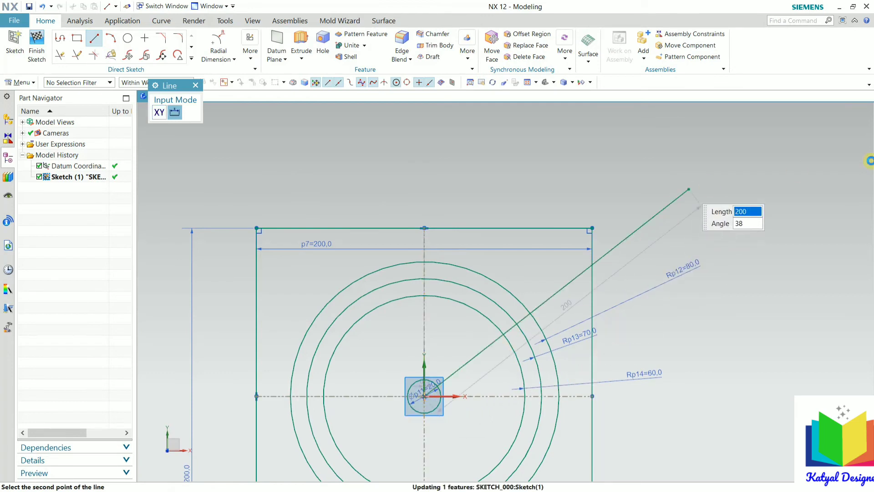
pyautogui.click(796, 171)
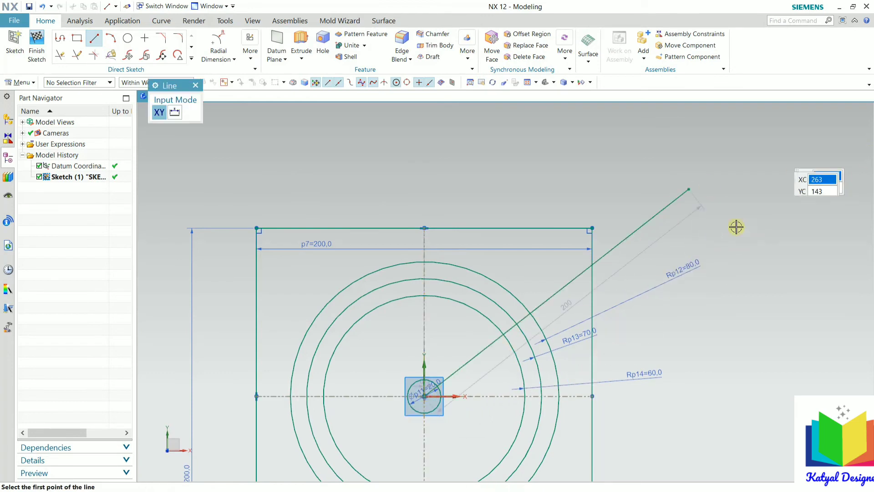
# Step: Draw a second line from the sketch centre toward the upper left
pyautogui.click(424, 395)
pyautogui.click(187, 189)
pyautogui.middleClick(598, 124)
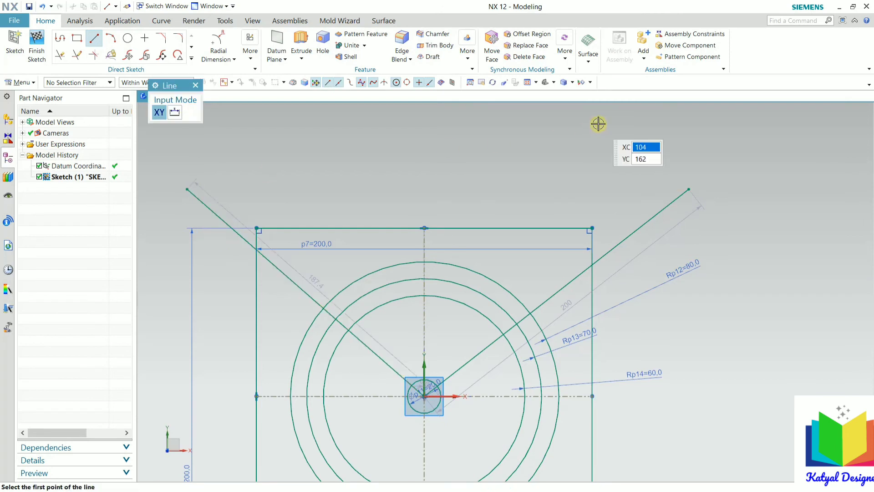
pyautogui.middleClick(598, 124)
pyautogui.click(233, 60)
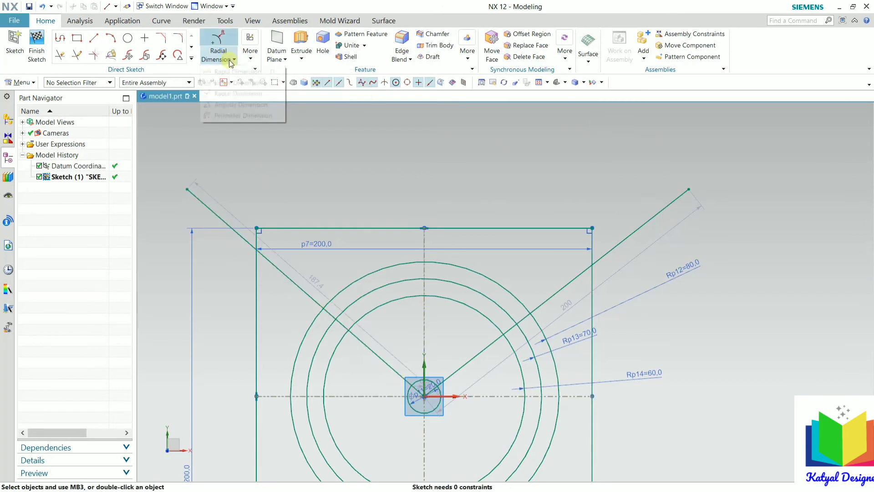
# Step: Dimension the angle p15 between the upper-right line and vertical centreline as 55°
pyautogui.click(234, 72)
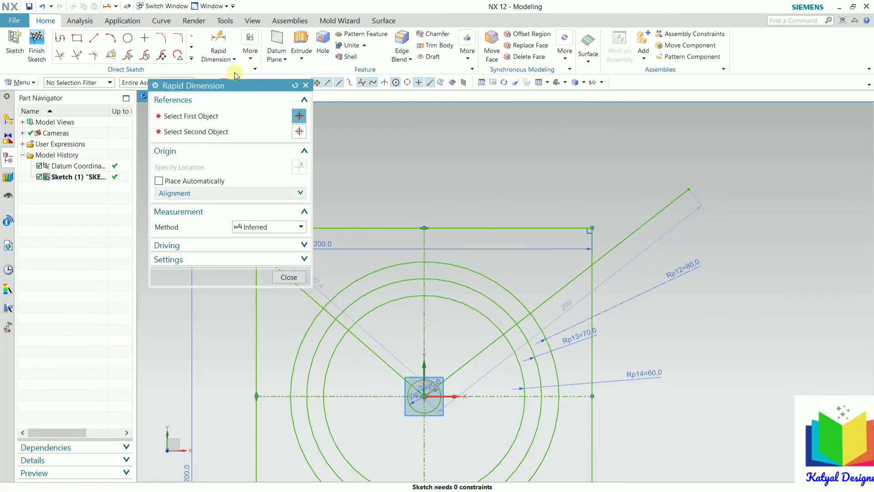
pyautogui.click(258, 230)
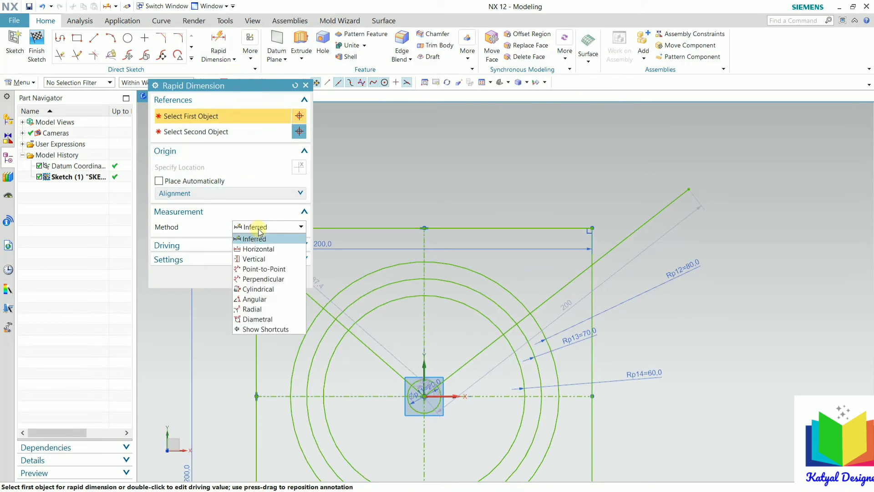
pyautogui.click(258, 239)
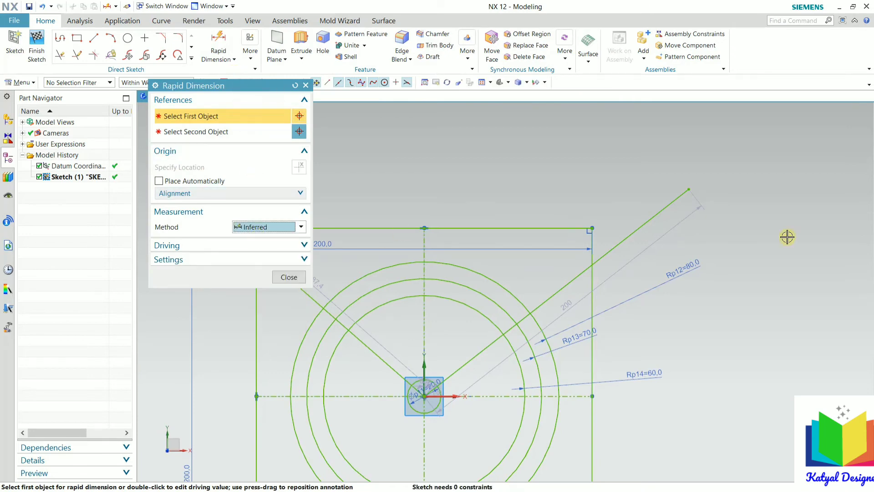
pyautogui.scroll(3, 557, 275)
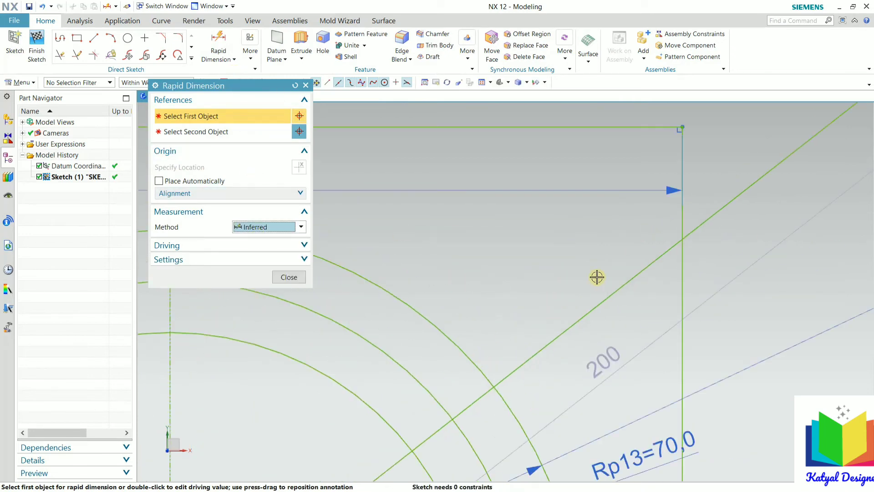
pyautogui.click(620, 286)
pyautogui.scroll(-3, 592, 284)
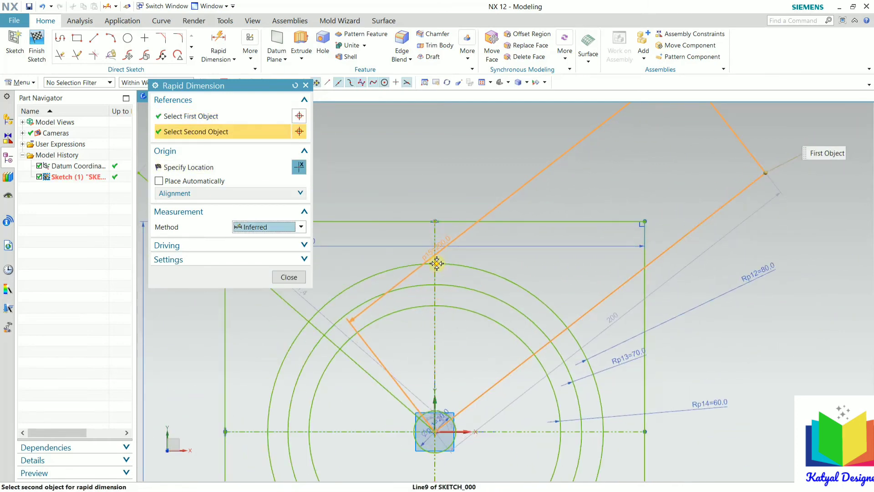
pyautogui.click(435, 238)
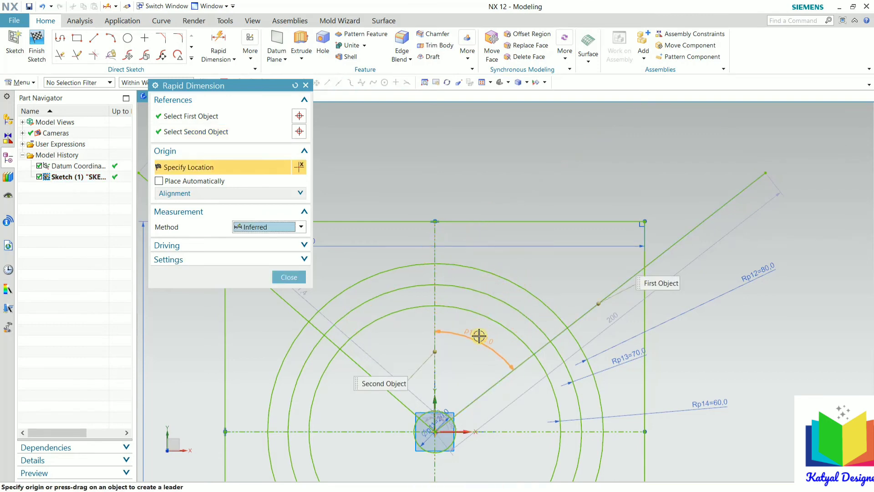
pyautogui.click(479, 335)
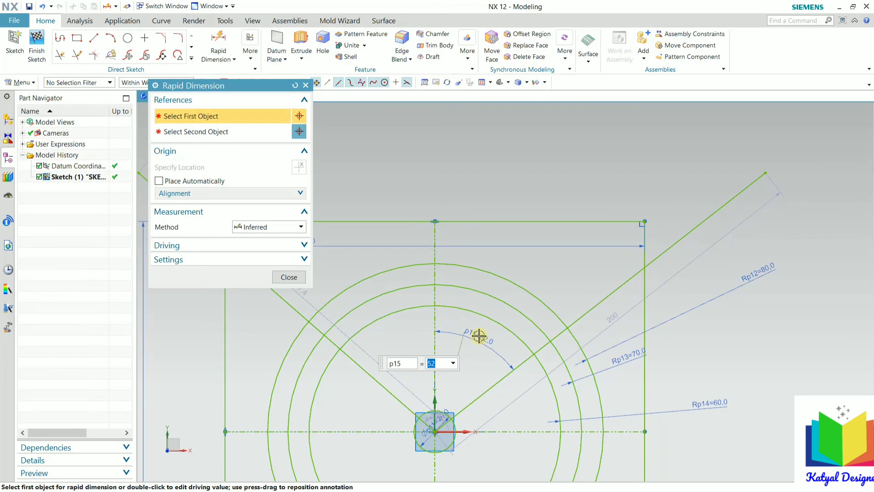
pyautogui.press('Return')
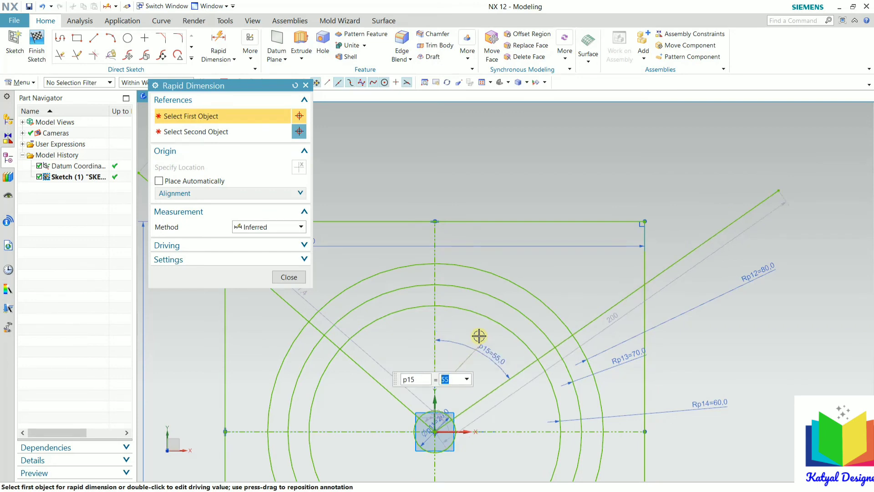
# Step: Dimension the angle p16 between the vertical centreline and left diagonal as 55°
pyautogui.scroll(3, 423, 326)
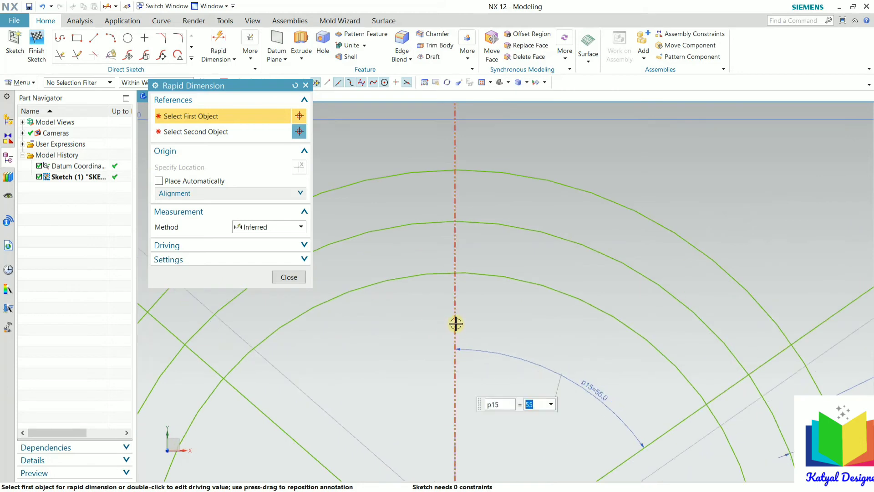
pyautogui.click(455, 323)
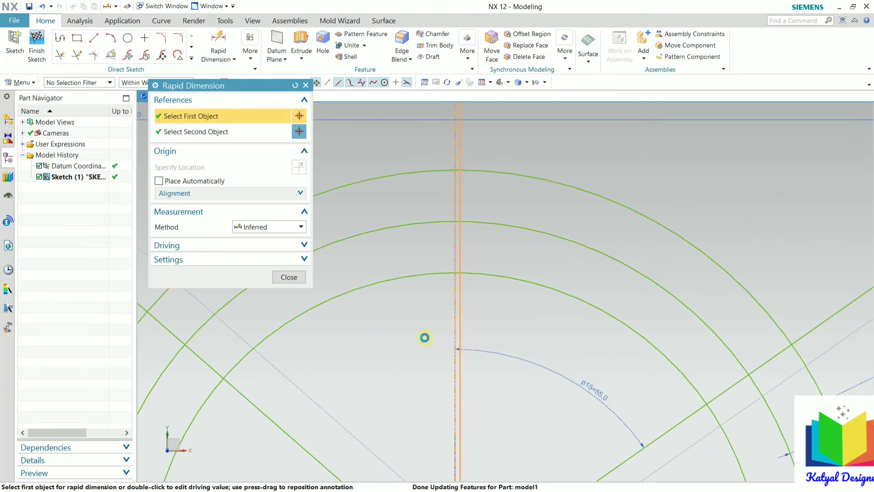
pyautogui.click(275, 424)
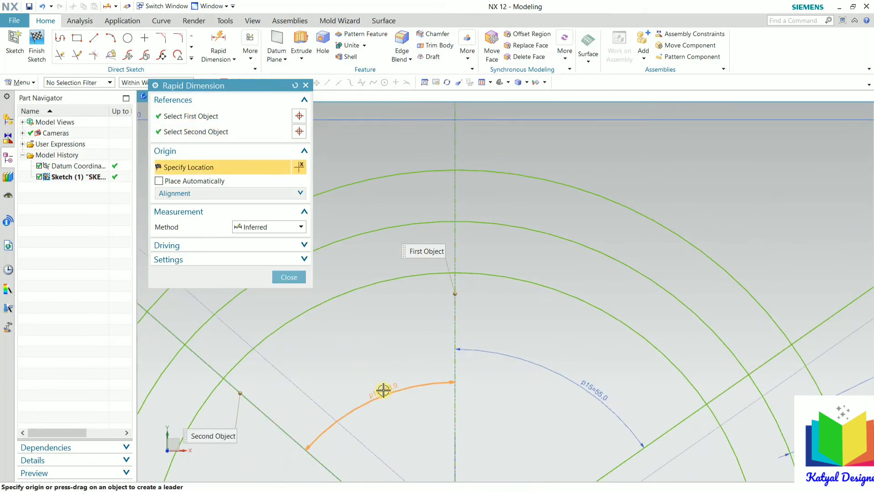
pyautogui.click(384, 390)
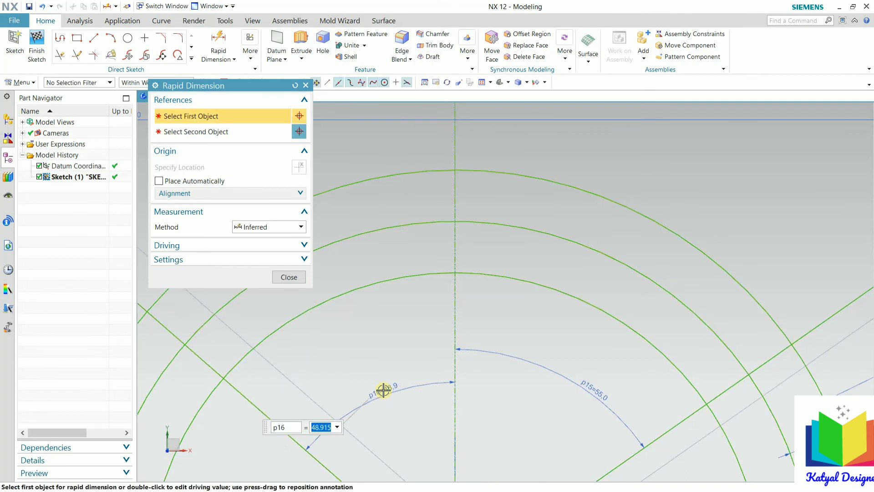
pyautogui.press('Return')
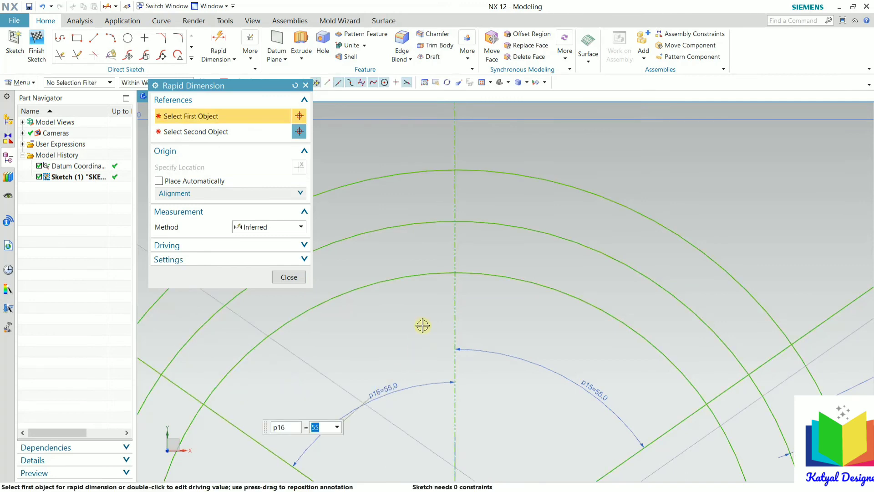
pyautogui.scroll(-5, 478, 259)
pyautogui.scroll(3, 452, 324)
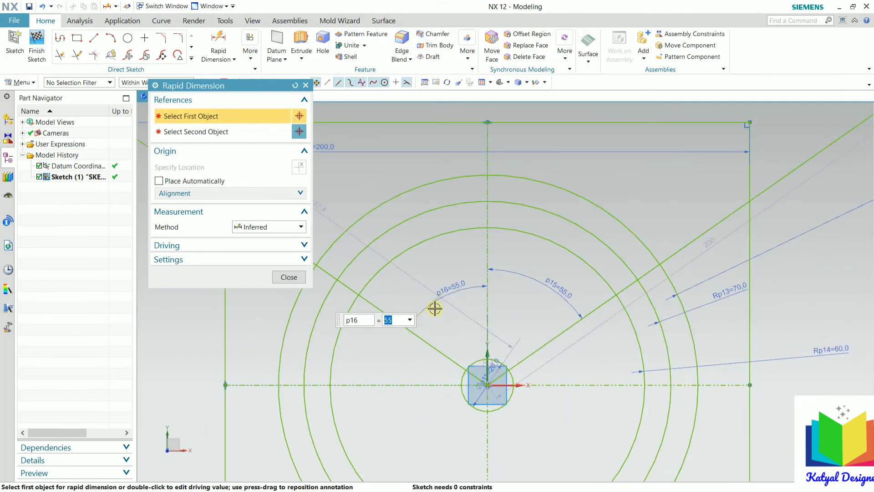
pyautogui.scroll(1, 430, 313)
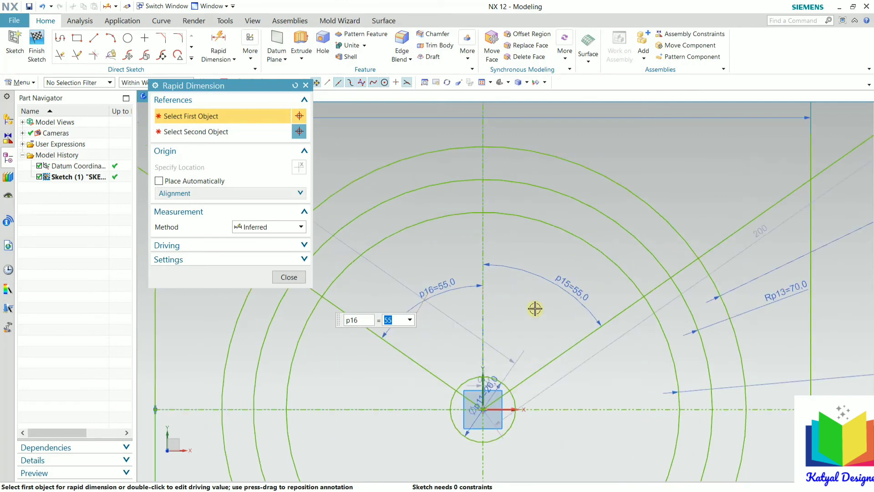
pyautogui.click(288, 277)
# Step: Convert the left and right 55° diagonal lines into dash-dot reference lines
pyautogui.scroll(-3, 390, 257)
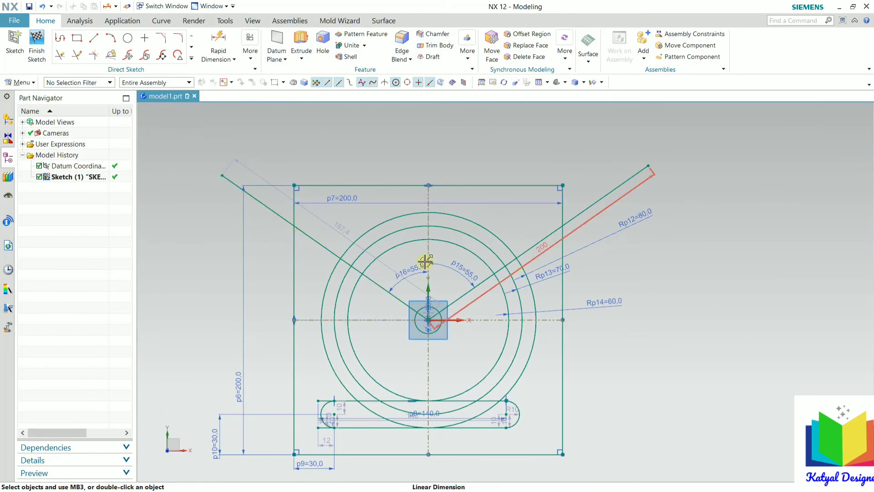
pyautogui.click(264, 208)
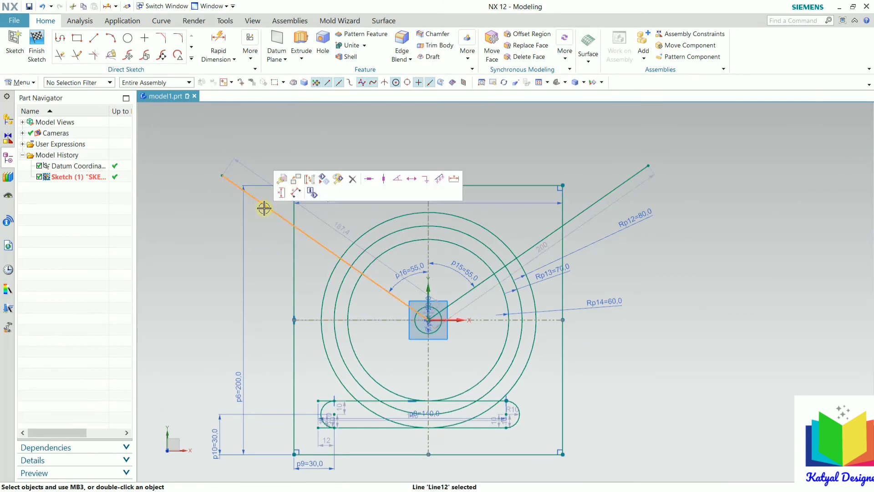
pyautogui.rightClick(264, 207)
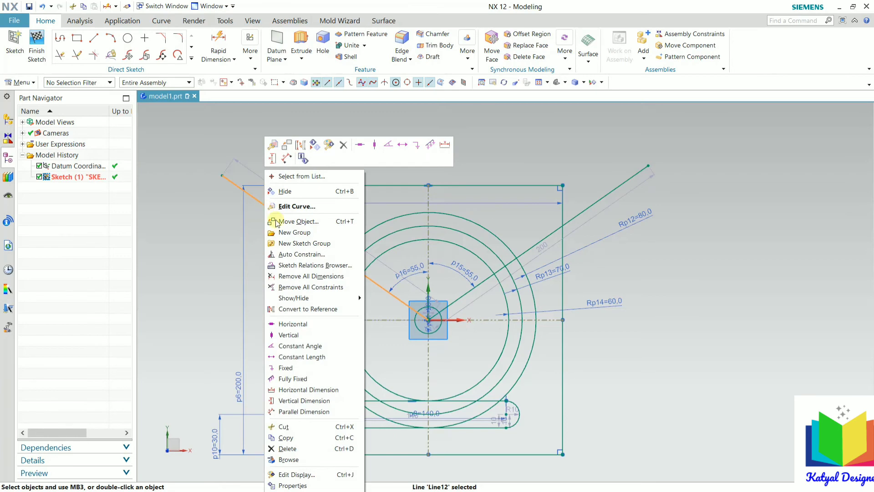
pyautogui.click(291, 309)
pyautogui.scroll(2, 594, 220)
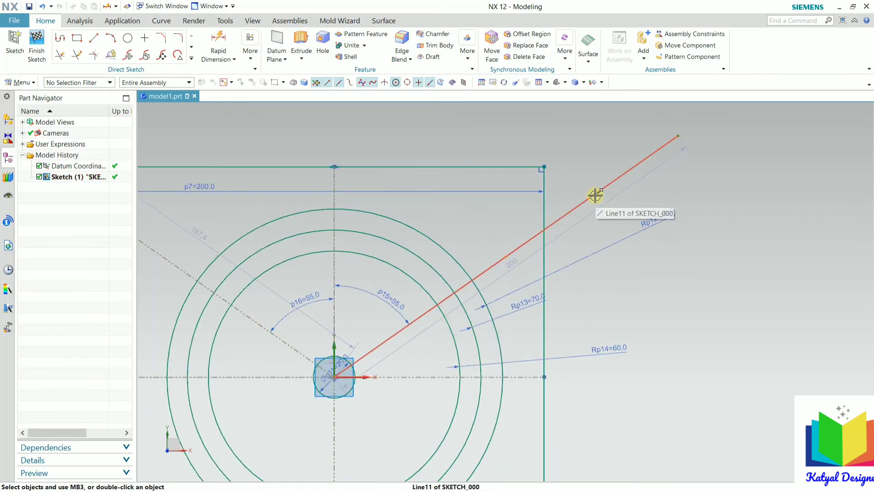
pyautogui.click(595, 195)
pyautogui.rightClick(595, 195)
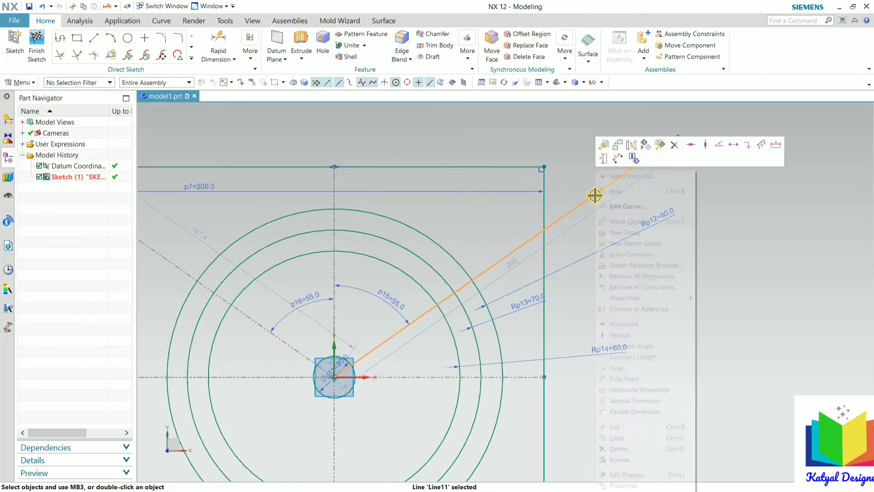
pyautogui.click(656, 309)
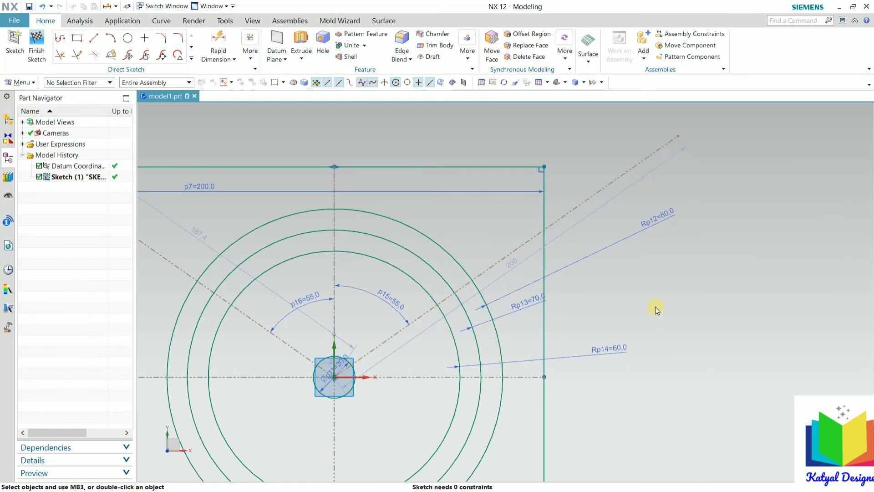
pyautogui.click(377, 236)
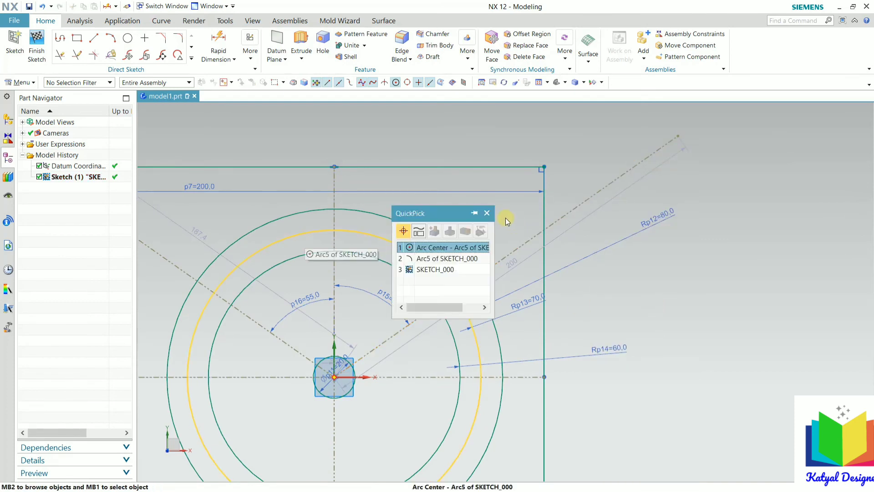
pyautogui.click(487, 213)
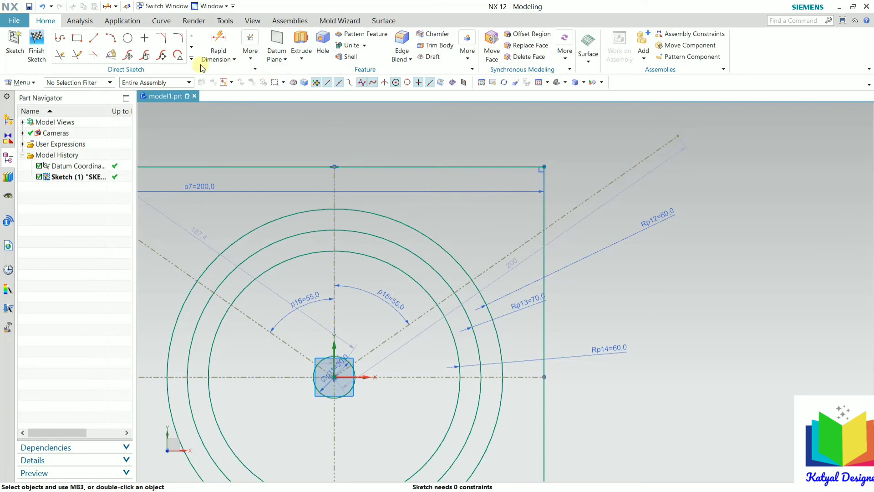
# Step: Quick Trim the three concentric circles, keeping only their upper arcs between the 55° diagonal lines
pyautogui.click(59, 55)
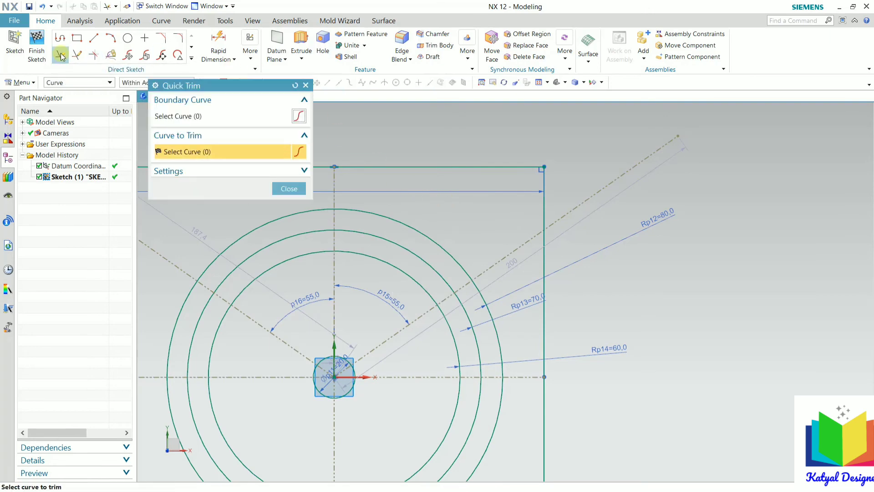
pyautogui.scroll(-3, 375, 258)
pyautogui.scroll(3, 374, 259)
pyautogui.moveTo(371, 236); pyautogui.dragTo(361, 230)
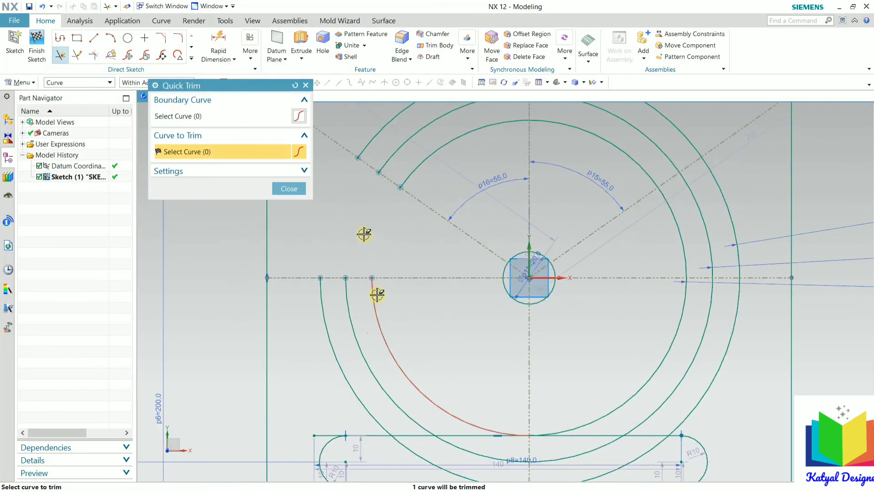
pyautogui.moveTo(367, 334); pyautogui.dragTo(317, 371)
pyautogui.scroll(-1, 448, 300)
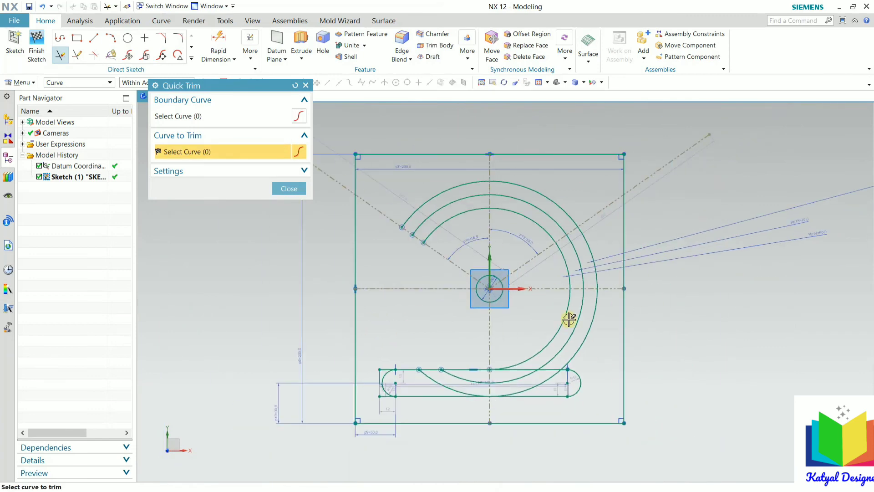
pyautogui.scroll(2, 550, 306)
pyautogui.moveTo(550, 308); pyautogui.dragTo(653, 378)
pyautogui.moveTo(646, 165); pyautogui.dragTo(591, 205)
pyautogui.moveTo(552, 231); pyautogui.dragTo(553, 230)
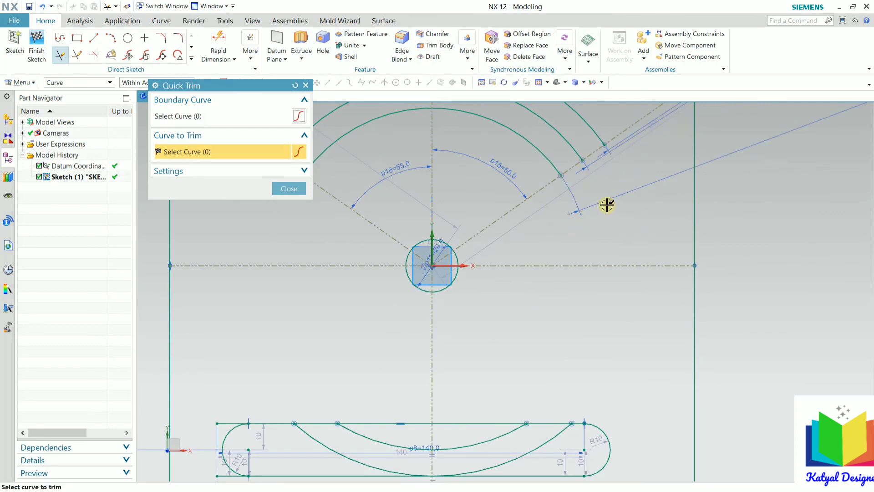
pyautogui.scroll(-3, 610, 202)
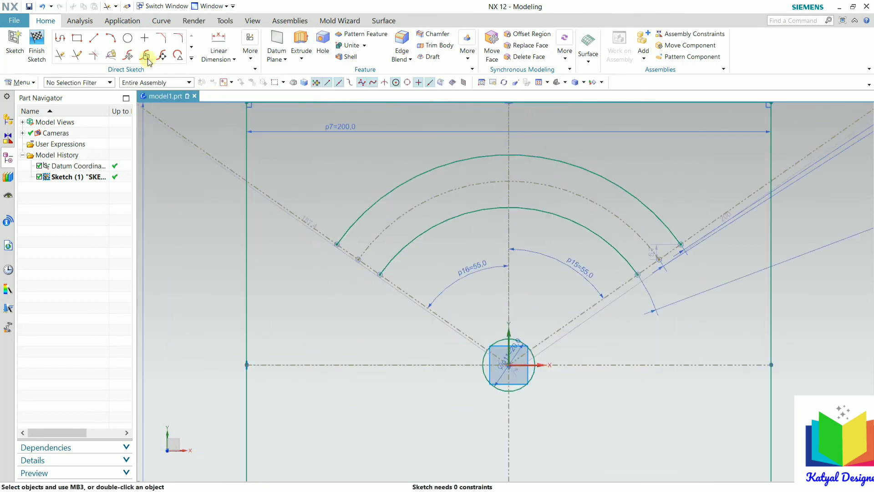
# Step: Draw a Ø20 circle at the arc slot's left end, centred on the arc end and through the inner arc's end
pyautogui.click(126, 40)
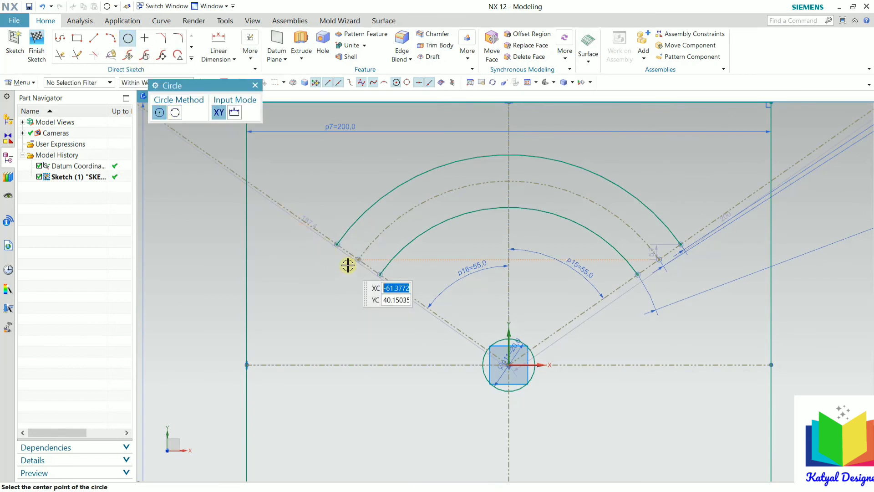
pyautogui.scroll(4, 347, 265)
pyautogui.scroll(1, 369, 271)
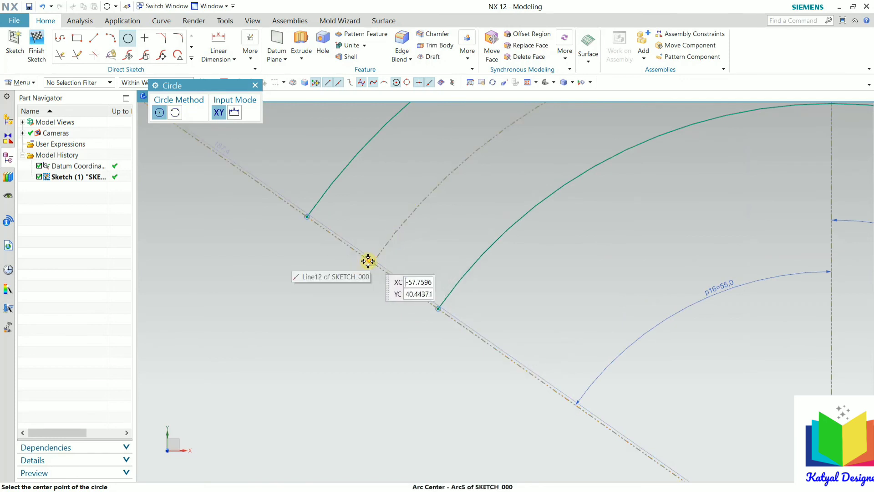
pyautogui.scroll(3, 371, 260)
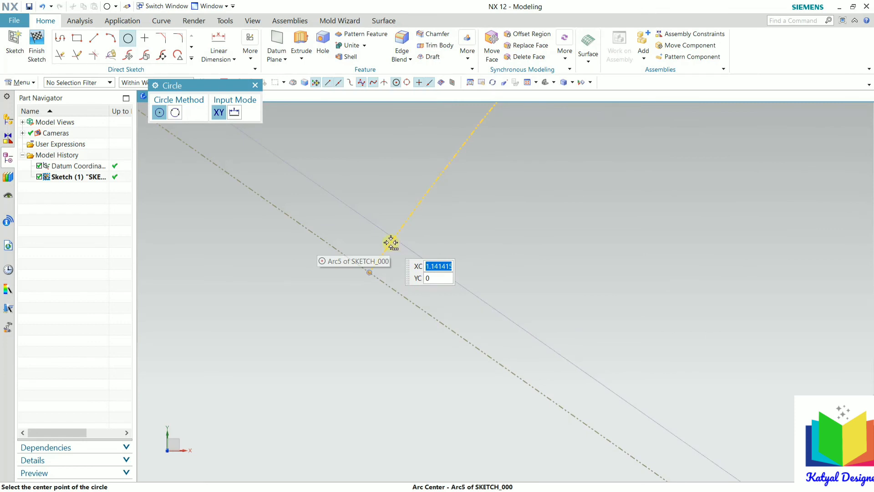
pyautogui.click(370, 270)
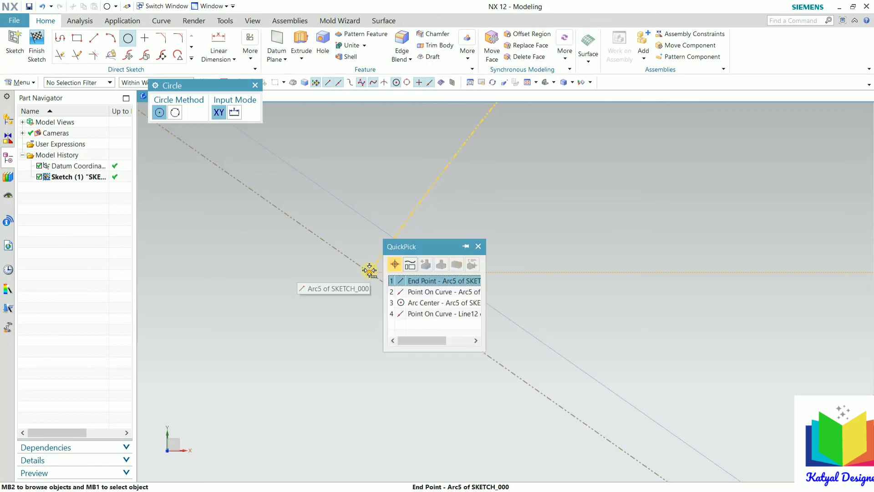
pyautogui.click(410, 281)
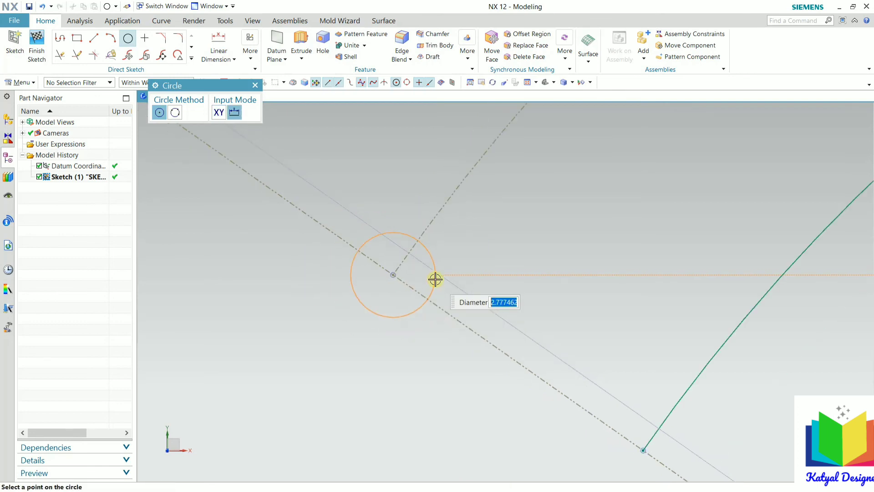
pyautogui.scroll(-2, 435, 278)
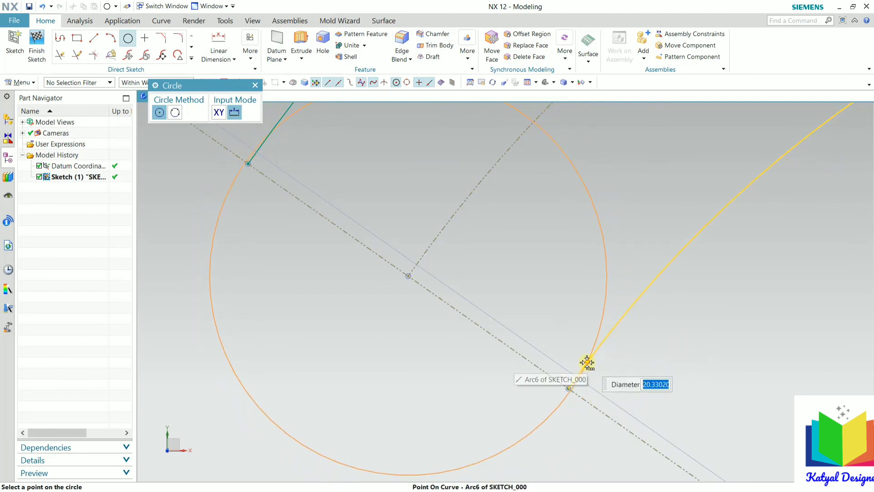
pyautogui.click(568, 389)
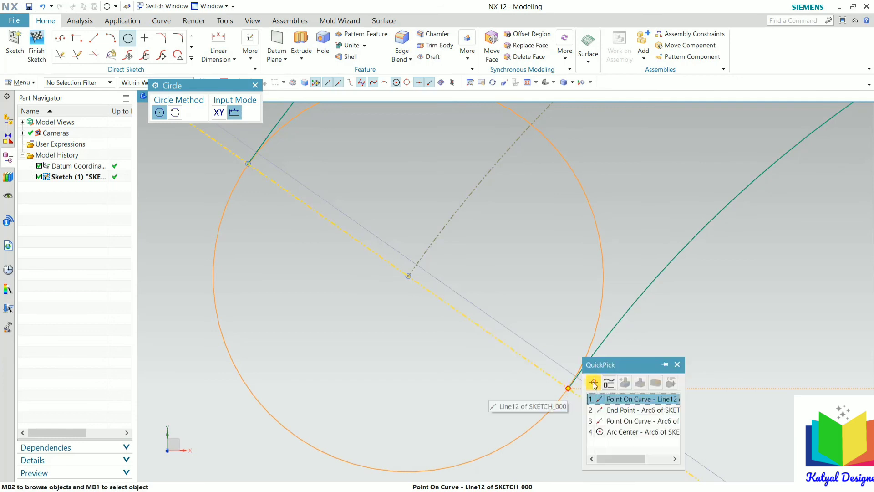
pyautogui.click(621, 409)
# Step: Draw a second circle centred on the right reference line, passing through the arc's end point
pyautogui.scroll(-4, 359, 324)
pyautogui.scroll(-2, 359, 323)
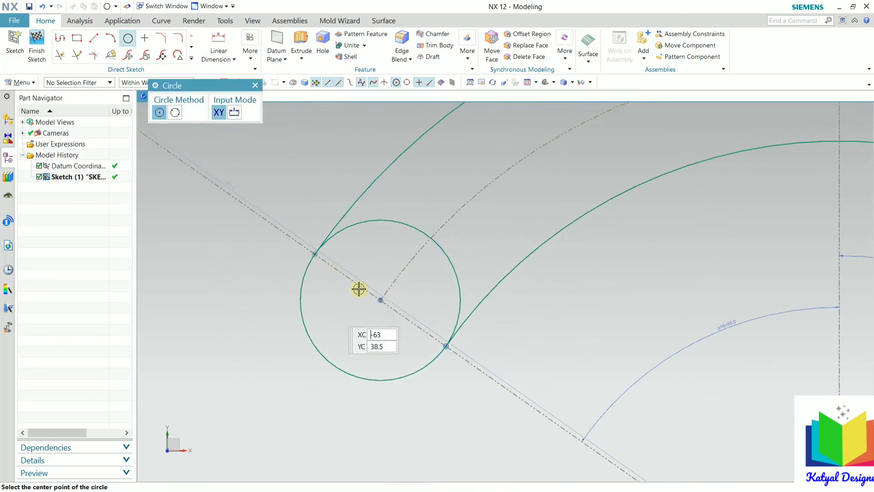
pyautogui.scroll(5, 328, 225)
pyautogui.scroll(-4, 328, 224)
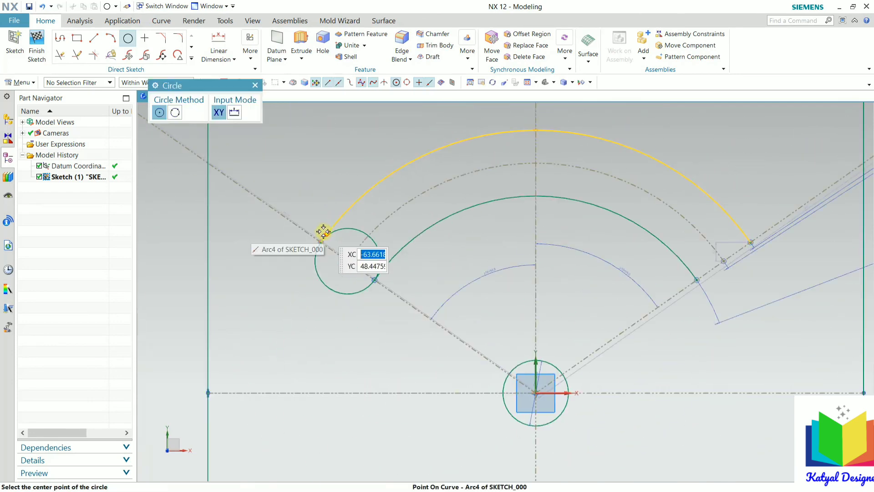
pyautogui.scroll(-2, 640, 283)
pyautogui.scroll(-2, 548, 322)
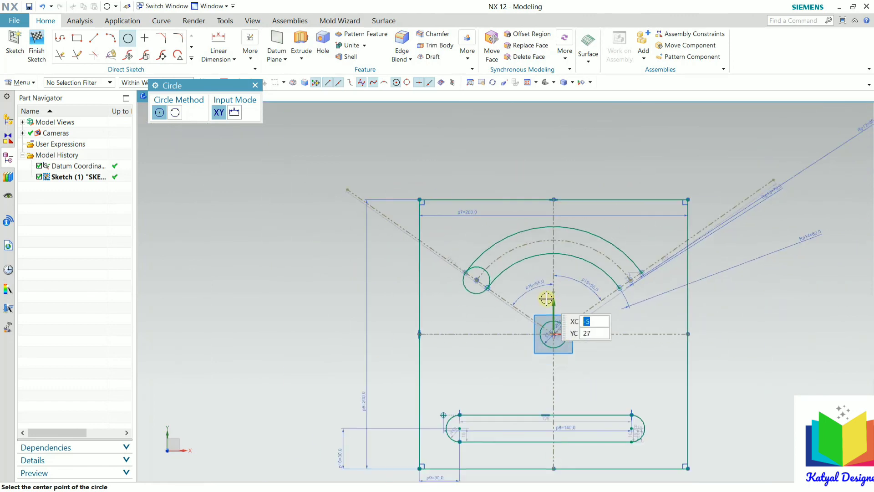
pyautogui.scroll(3, 655, 282)
pyautogui.scroll(5, 565, 298)
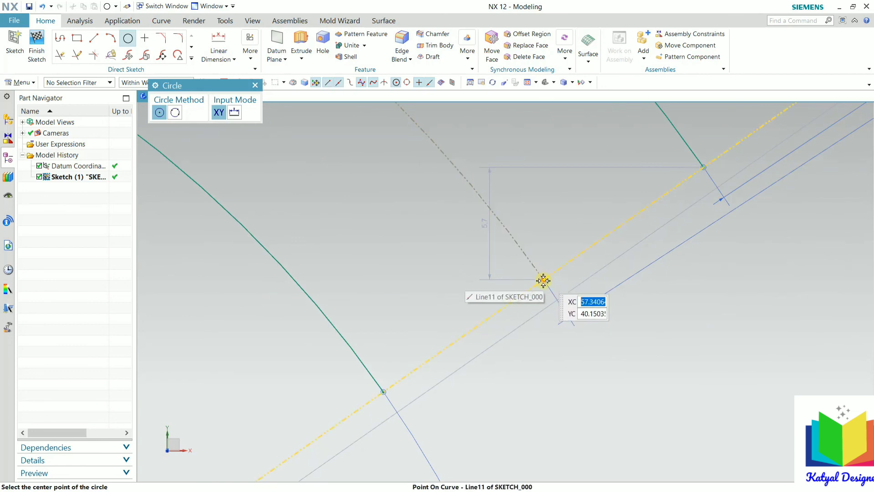
pyautogui.click(543, 278)
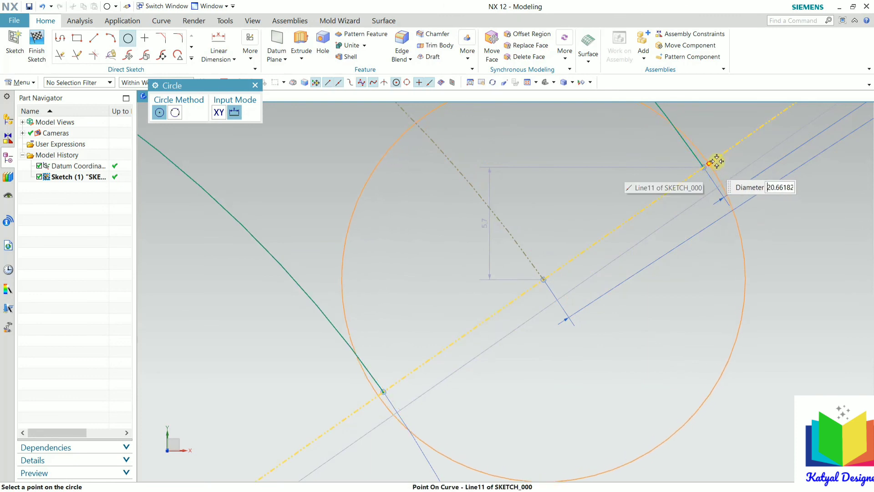
pyautogui.scroll(-2, 260, 346)
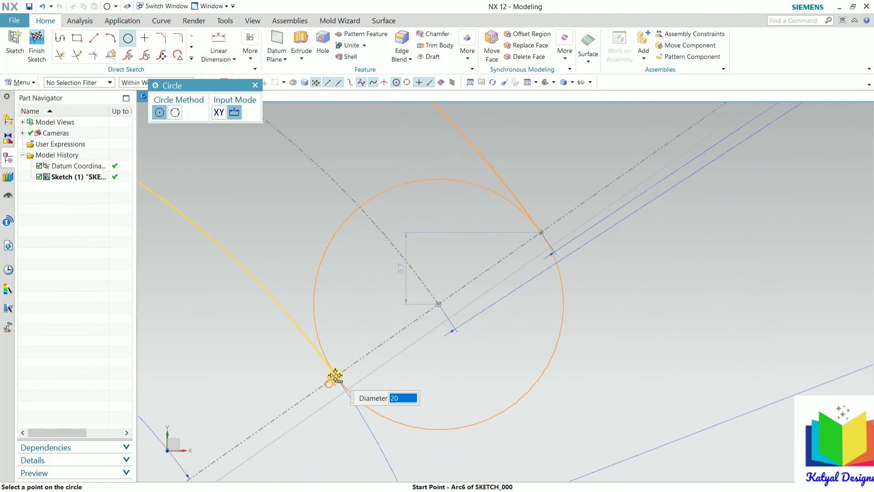
pyautogui.click(335, 375)
pyautogui.click(392, 387)
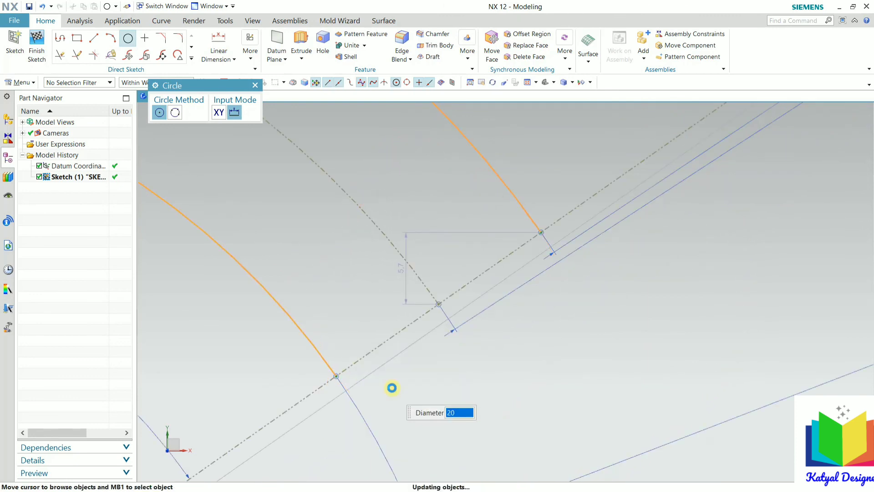
pyautogui.scroll(-5, 517, 264)
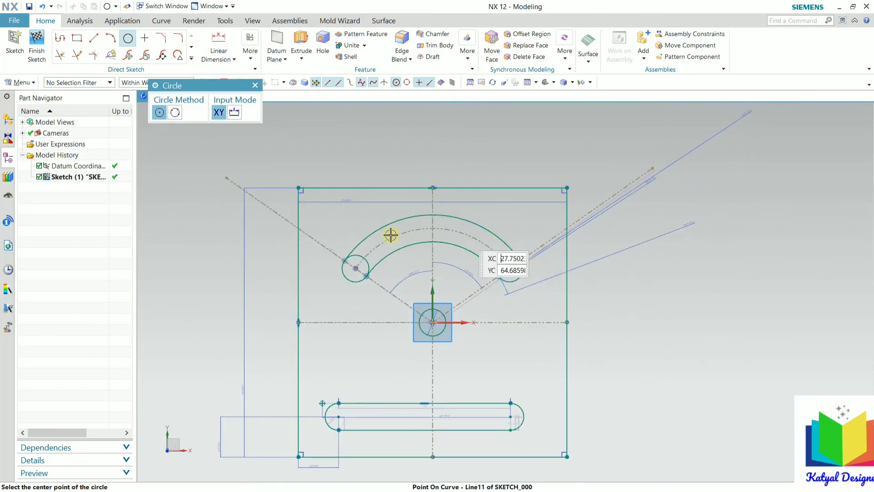
pyautogui.scroll(2, 540, 239)
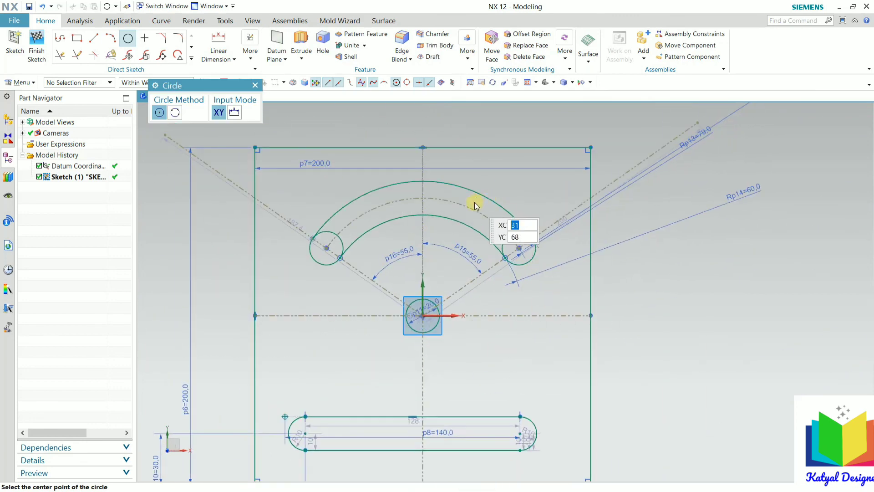
# Step: Trim away the inner, upper and left pieces of the end circles to leave rounded slot caps
pyautogui.press('Escape')
pyautogui.scroll(2, 493, 190)
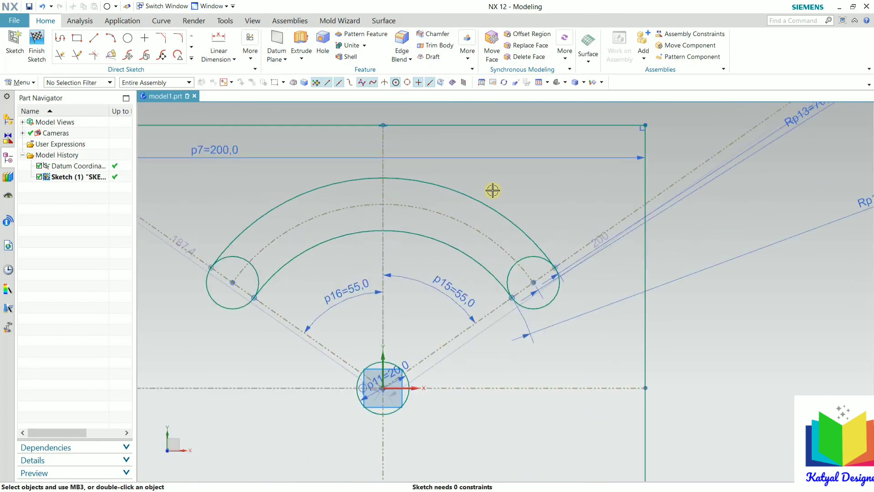
pyautogui.scroll(1, 531, 204)
pyautogui.scroll(4, 738, 247)
pyautogui.scroll(-6, 737, 248)
pyautogui.scroll(6, 456, 275)
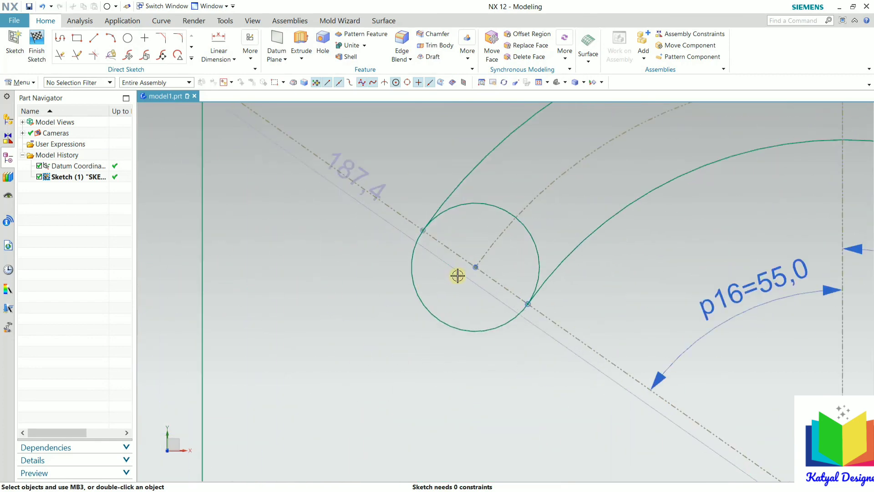
pyautogui.click(59, 55)
pyautogui.click(533, 229)
pyautogui.click(494, 194)
pyautogui.scroll(-4, 313, 279)
pyautogui.scroll(5, 470, 278)
pyautogui.scroll(4, 494, 284)
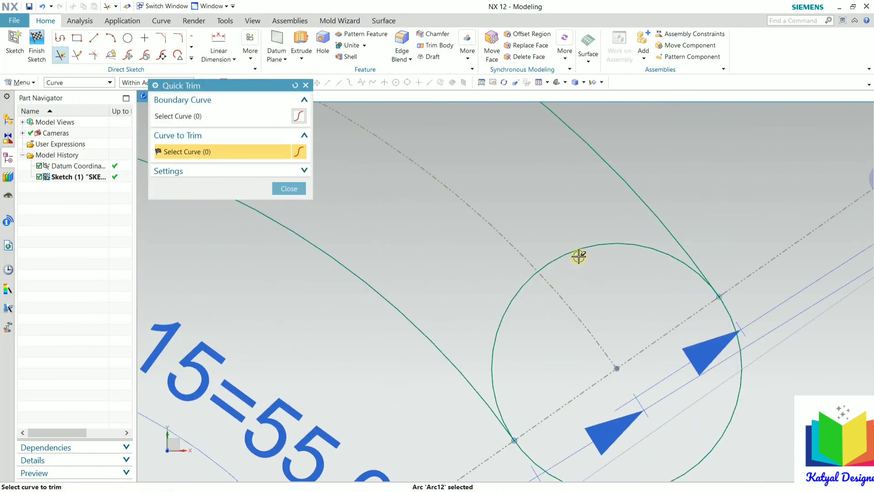
pyautogui.click(515, 296)
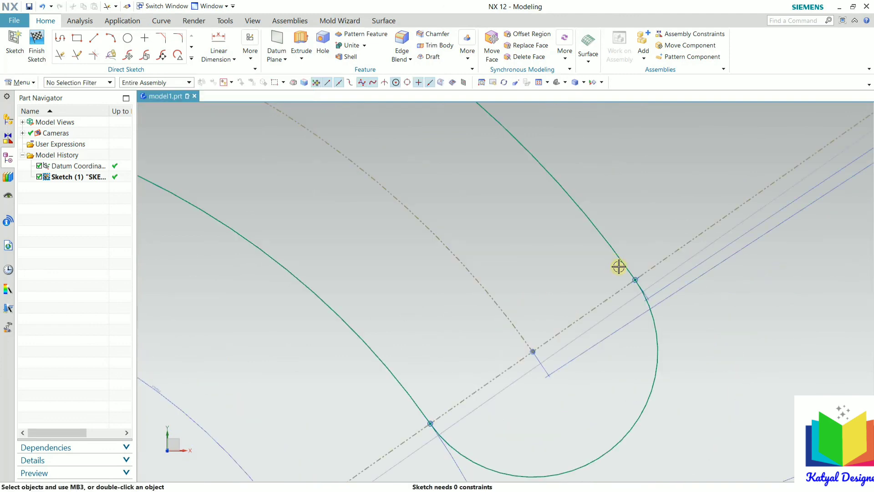
pyautogui.scroll(-2, 633, 277)
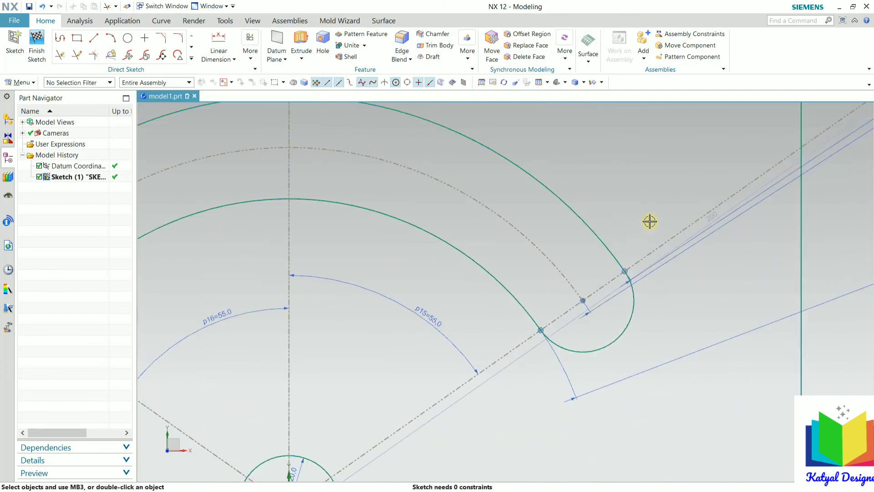
pyautogui.scroll(-3, 660, 214)
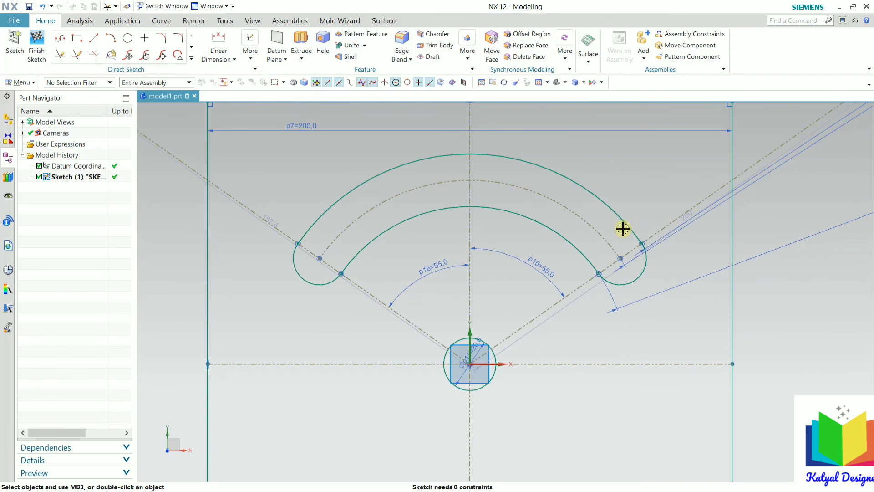
pyautogui.scroll(-4, 637, 221)
pyautogui.scroll(-1, 356, 267)
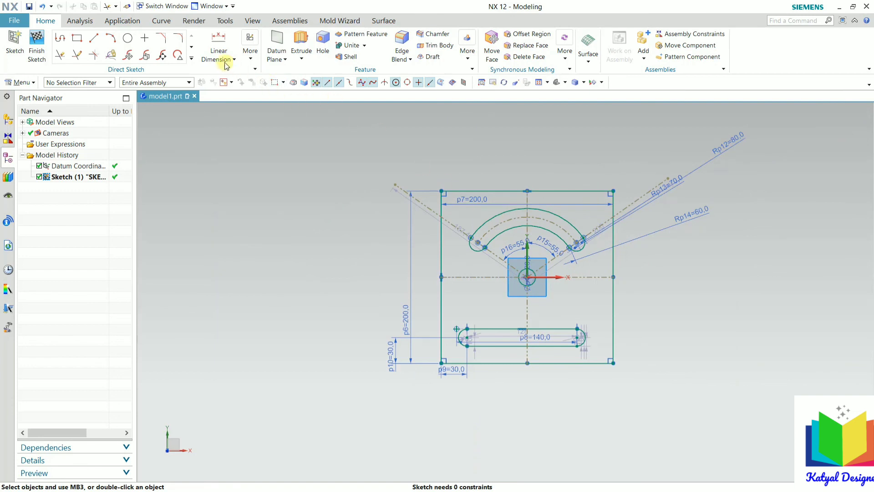
# Step: Uncheck Display Sketch Auto Dimensions and Create Inferred Constraints in the Direct Sketch More menu
pyautogui.click(252, 64)
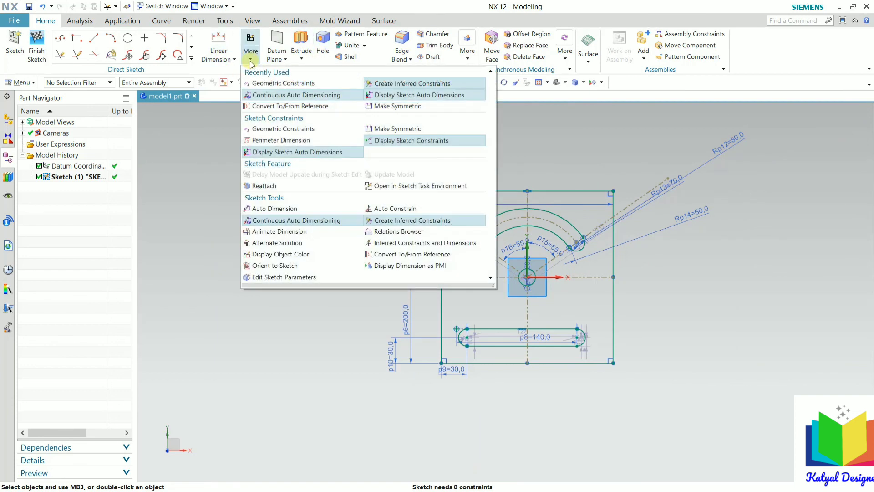
pyautogui.click(428, 96)
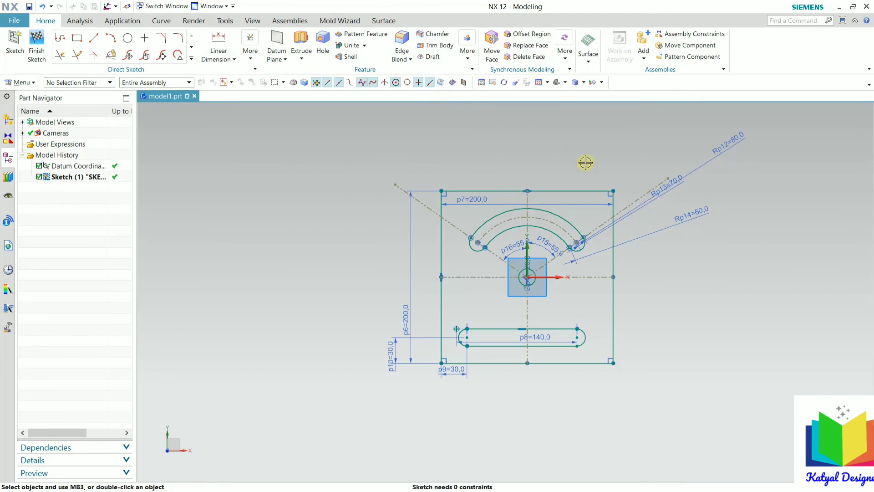
pyautogui.click(250, 51)
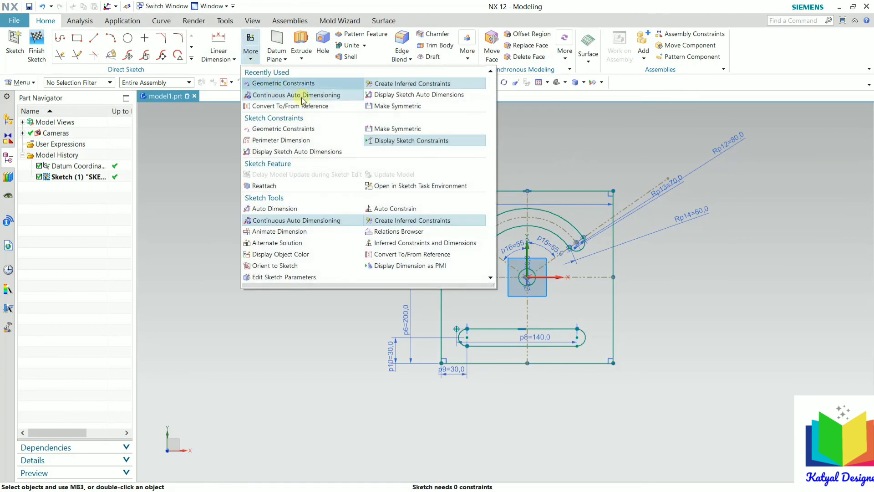
pyautogui.click(449, 84)
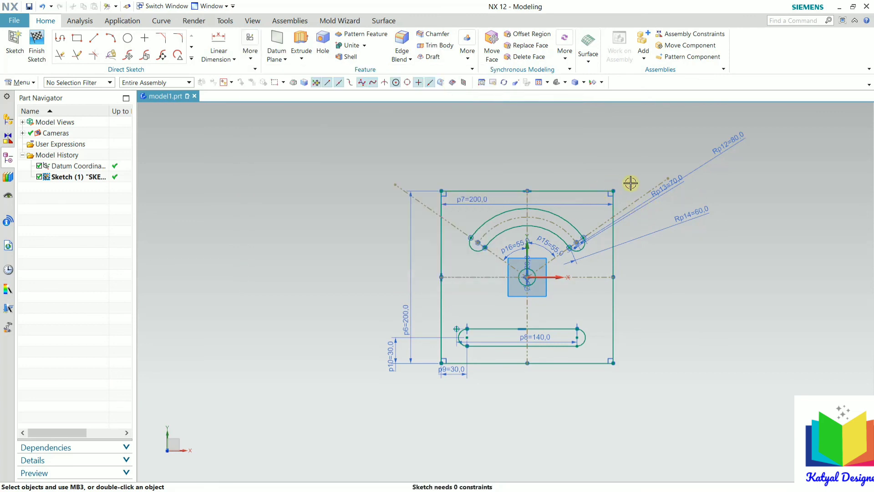
pyautogui.scroll(5, 588, 174)
pyautogui.scroll(2, 587, 174)
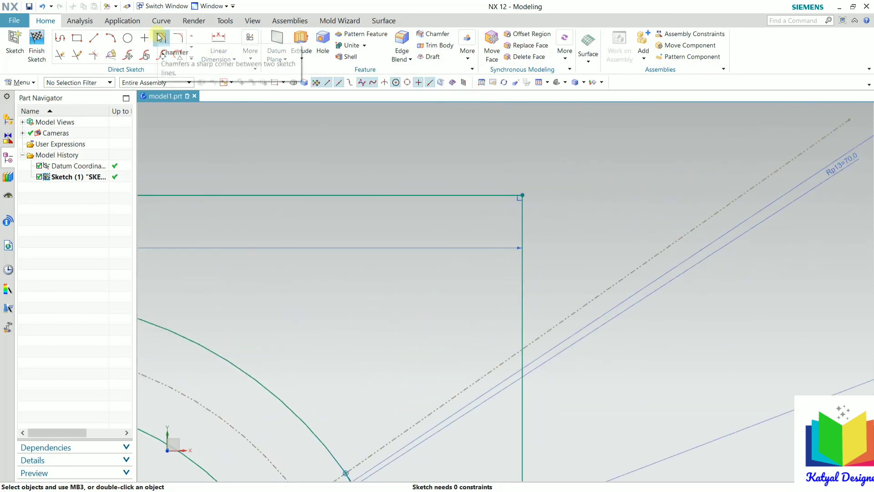
# Step: Fillet the plate's top-right and top-left corners with radius 10
pyautogui.click(178, 38)
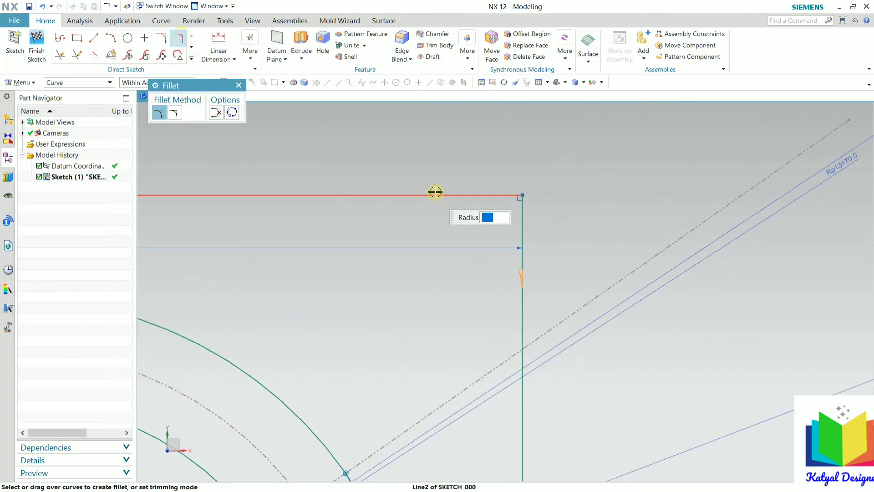
pyautogui.click(436, 191)
pyautogui.click(520, 278)
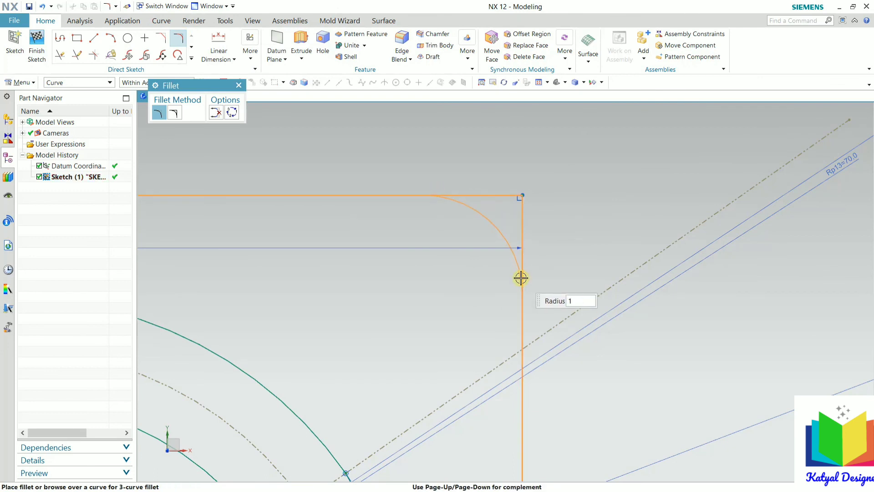
pyautogui.click(521, 277)
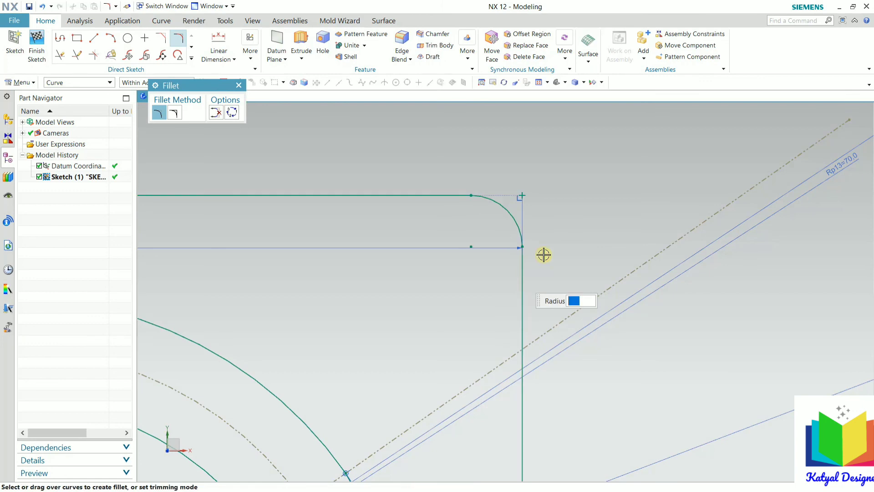
pyautogui.scroll(-5, 547, 219)
pyautogui.scroll(8, 296, 186)
pyautogui.click(342, 187)
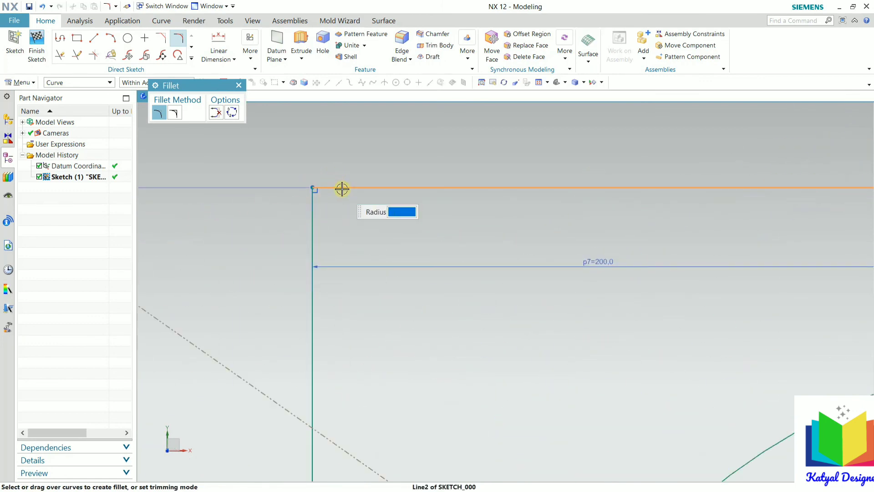
pyautogui.click(311, 223)
pyautogui.click(345, 226)
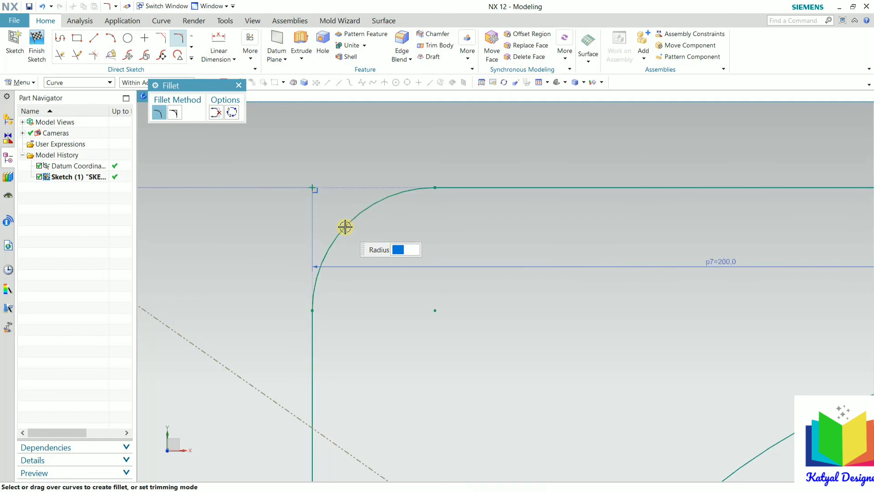
pyautogui.click(343, 187)
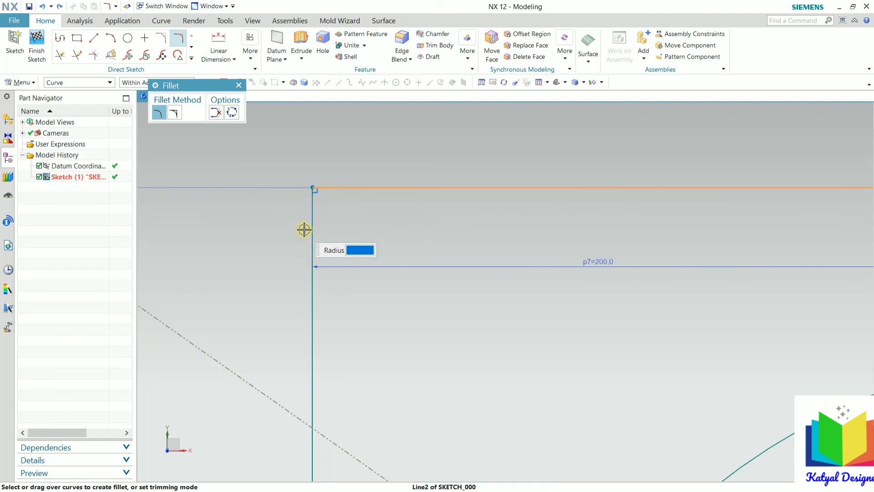
pyautogui.click(311, 234)
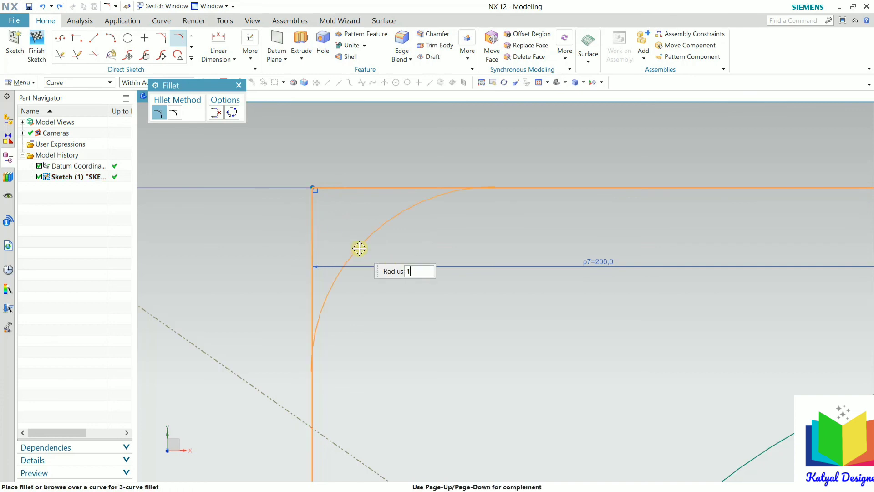
pyautogui.click(359, 248)
pyautogui.scroll(-6, 397, 182)
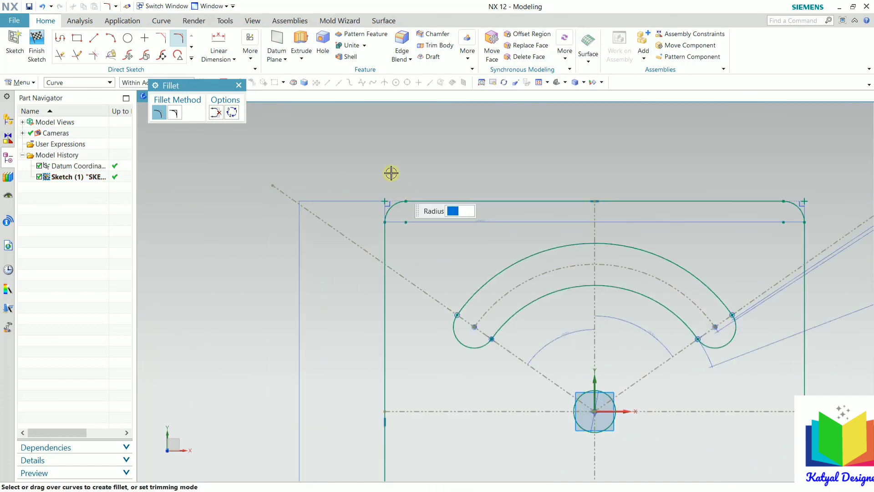
pyautogui.scroll(10, 385, 351)
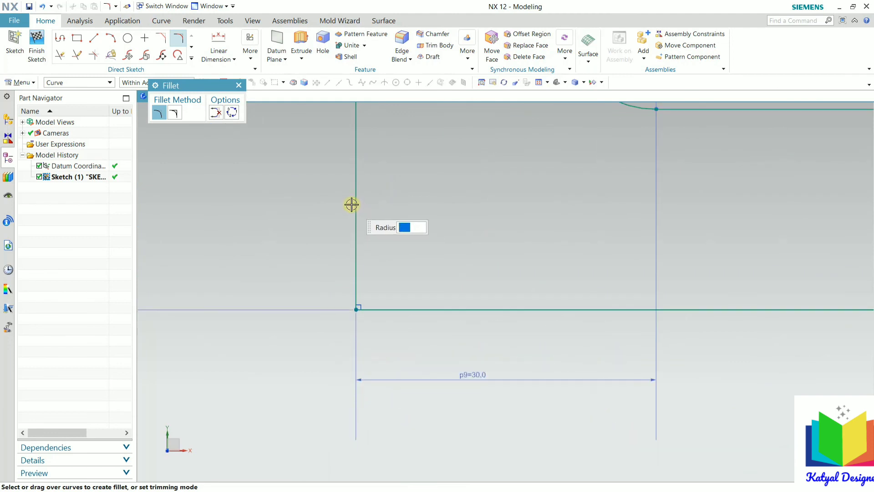
# Step: Fillet the bottom-left and bottom-right corners at R10, then finish the sketch
pyautogui.click(351, 204)
pyautogui.click(416, 308)
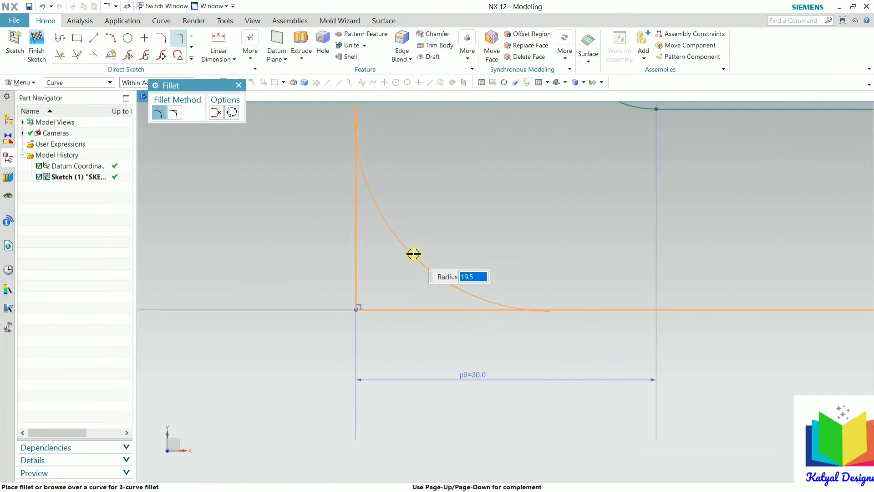
pyautogui.click(384, 267)
pyautogui.scroll(-10, 259, 287)
pyautogui.scroll(10, 451, 275)
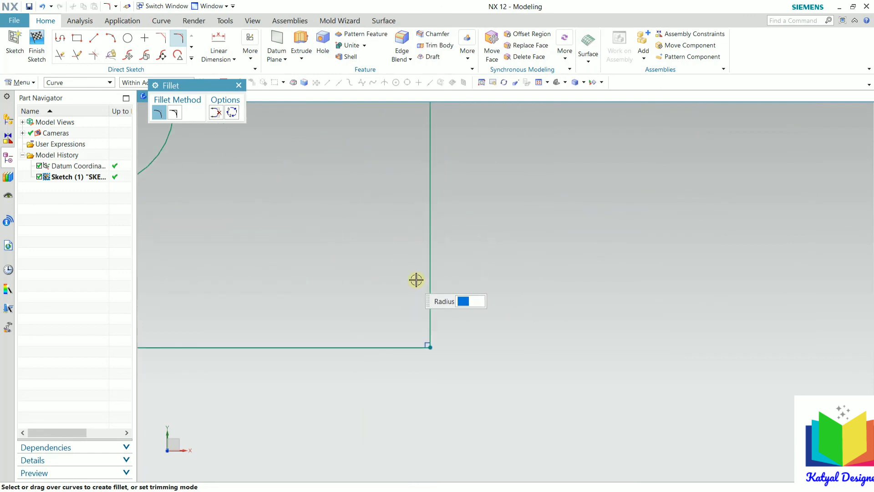
pyautogui.click(430, 269)
pyautogui.click(376, 346)
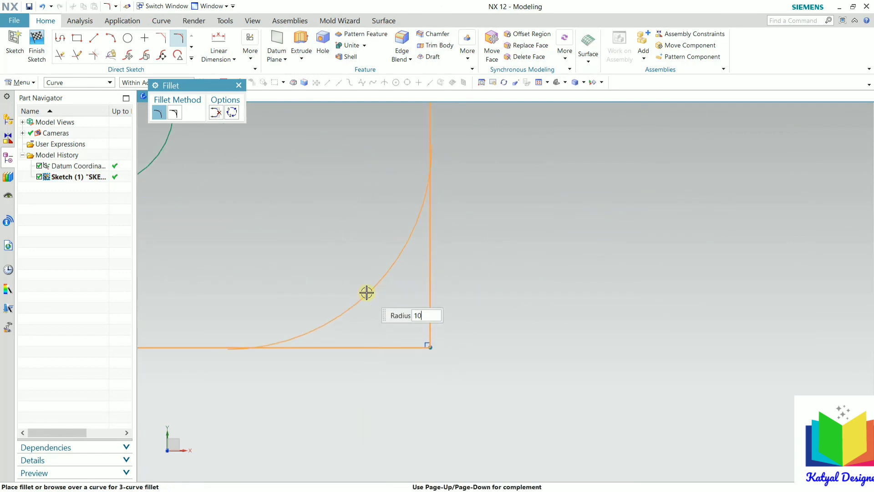
pyautogui.click(419, 300)
pyautogui.scroll(-8, 546, 332)
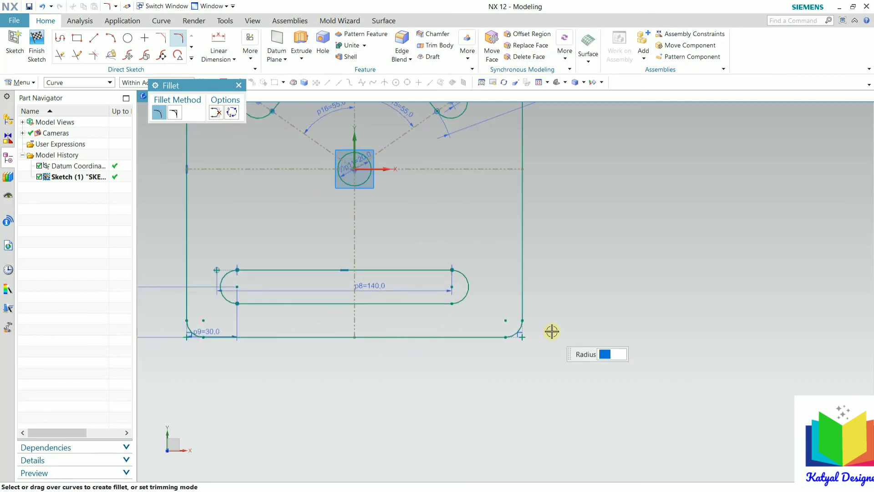
pyautogui.scroll(-2, 555, 365)
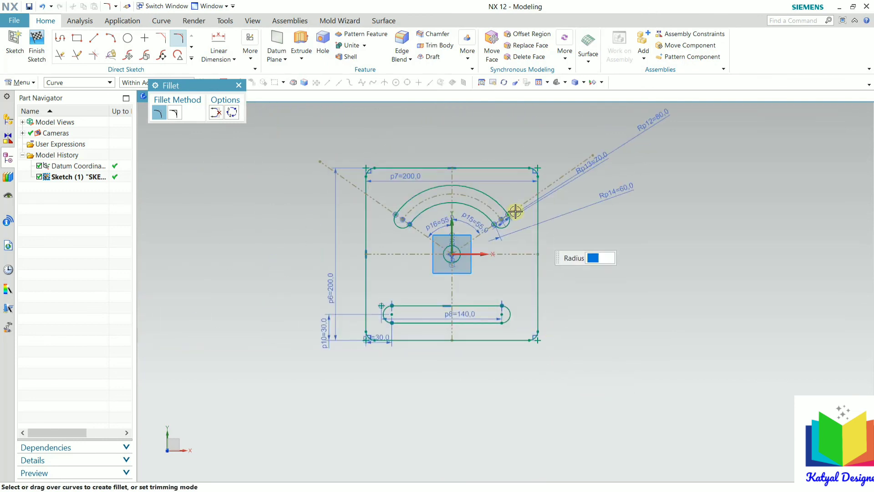
pyautogui.click(39, 50)
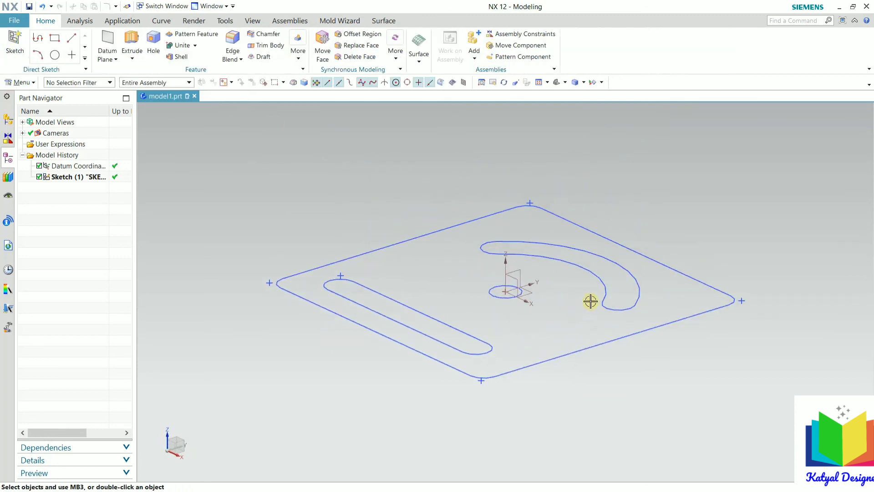